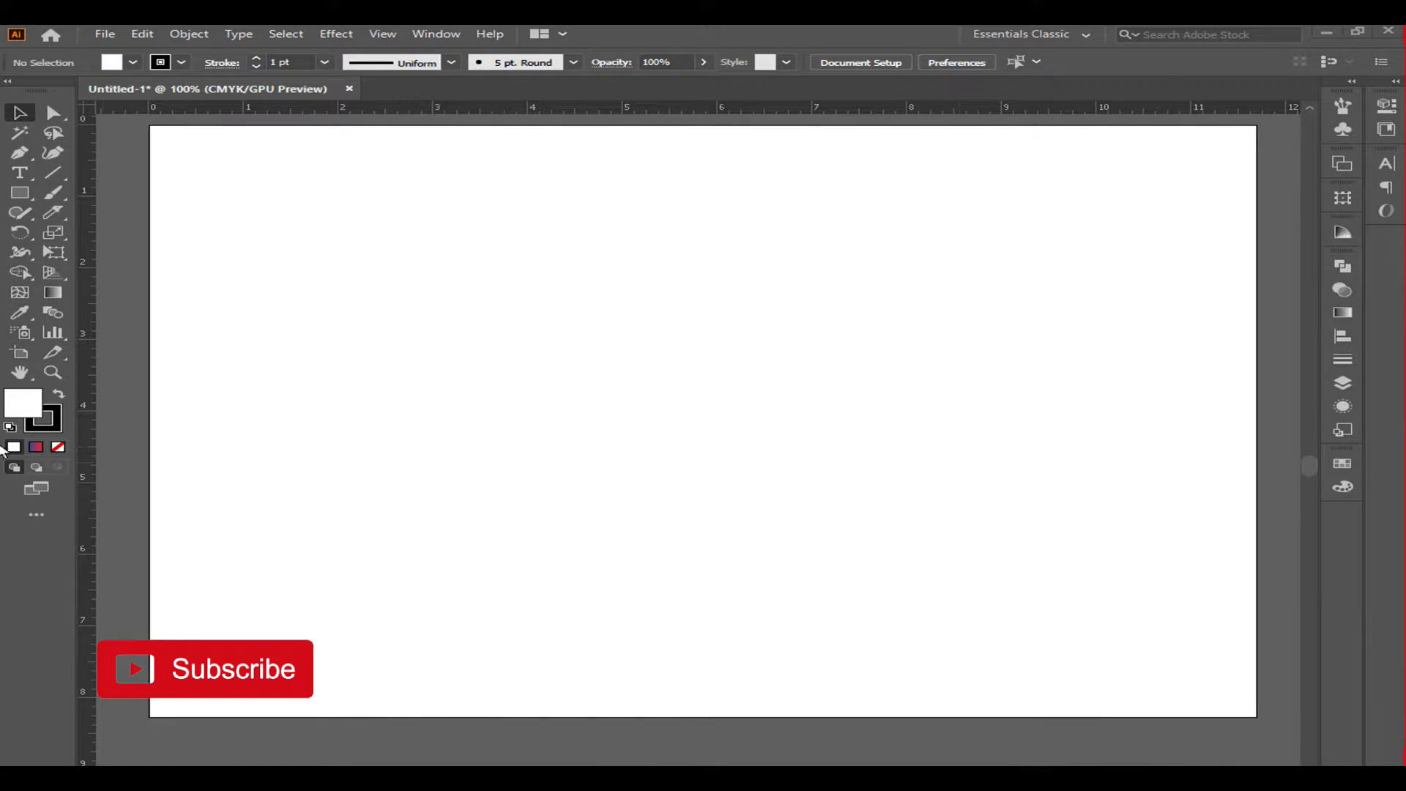
Draw a circle about 2.9 in across from its centre on the artboard and switch to outline view.
click(20, 194)
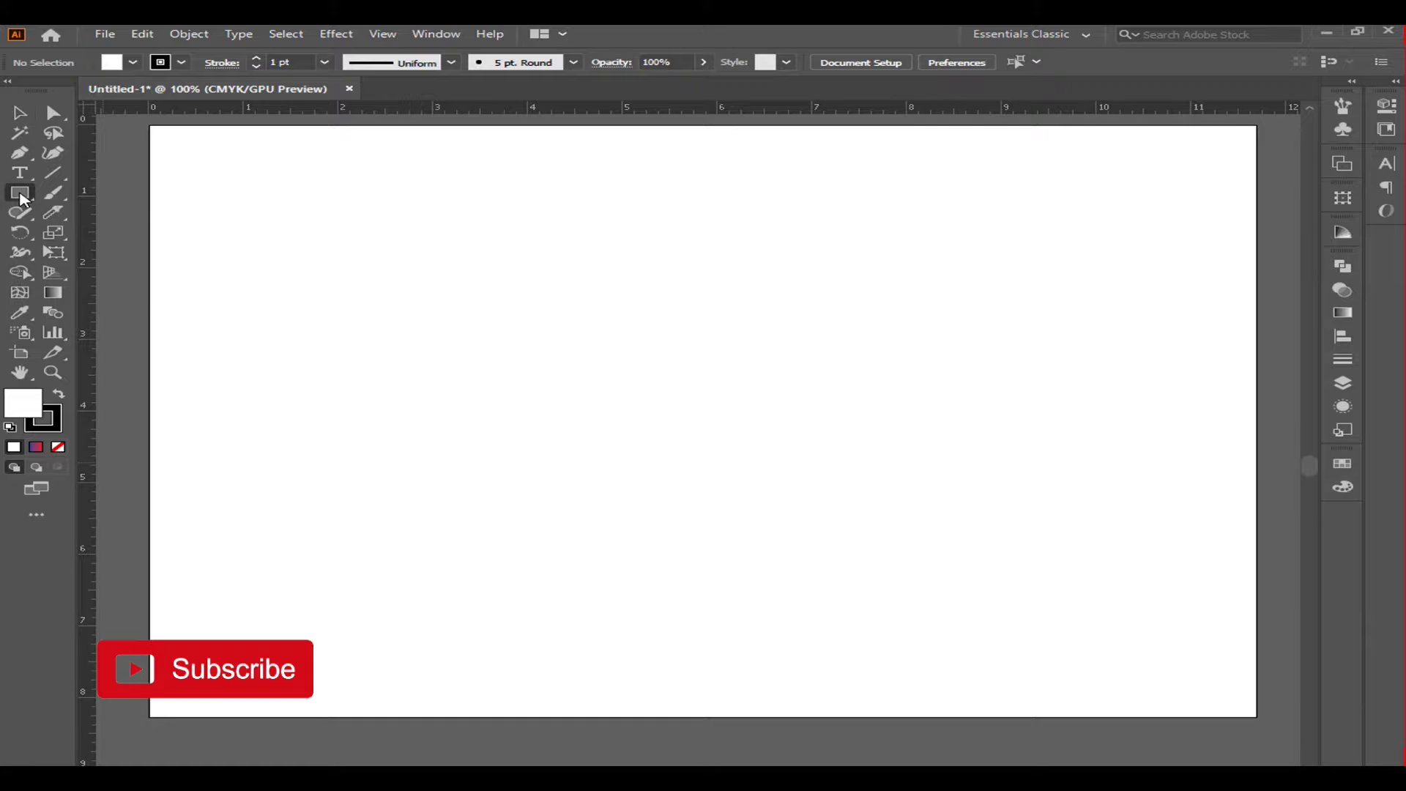
click(22, 197)
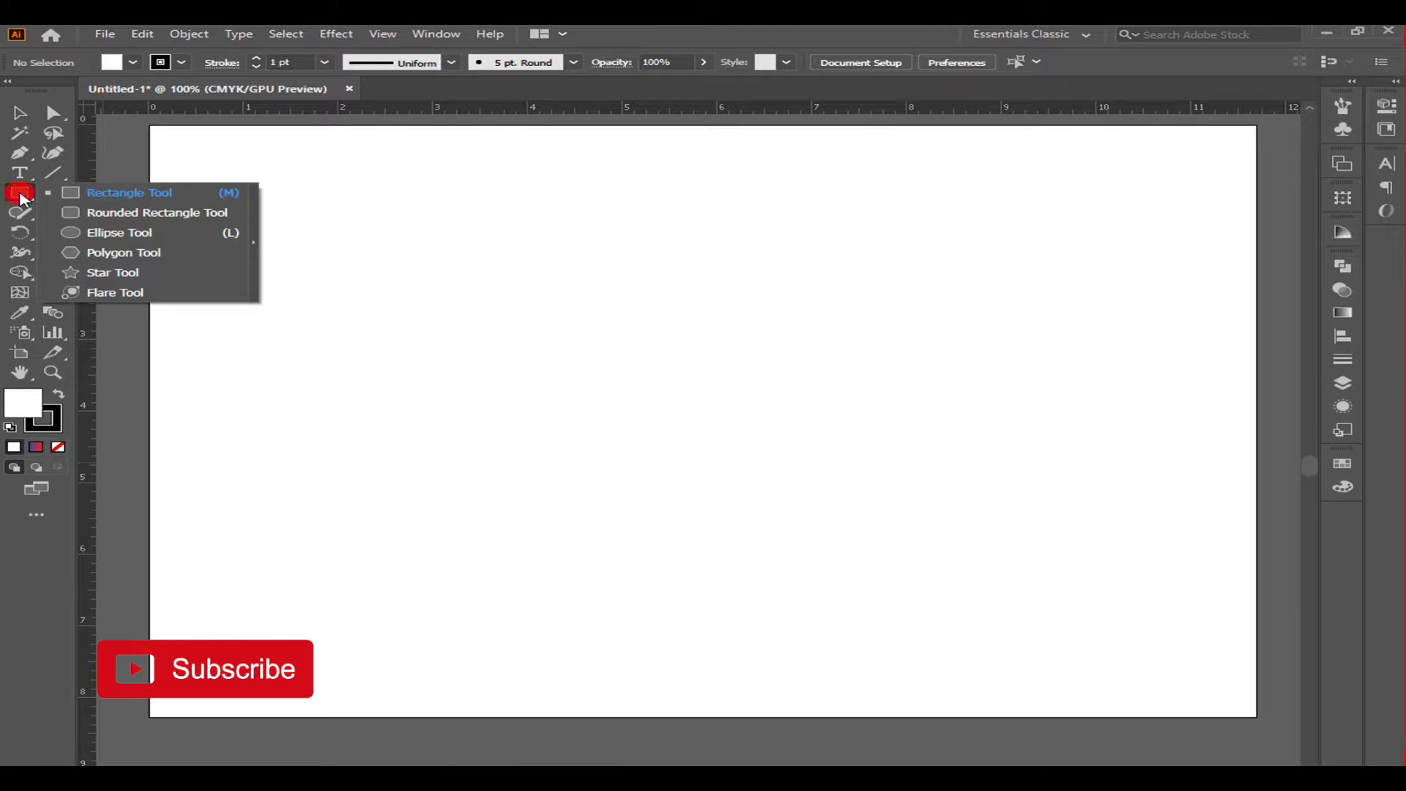
click(117, 232)
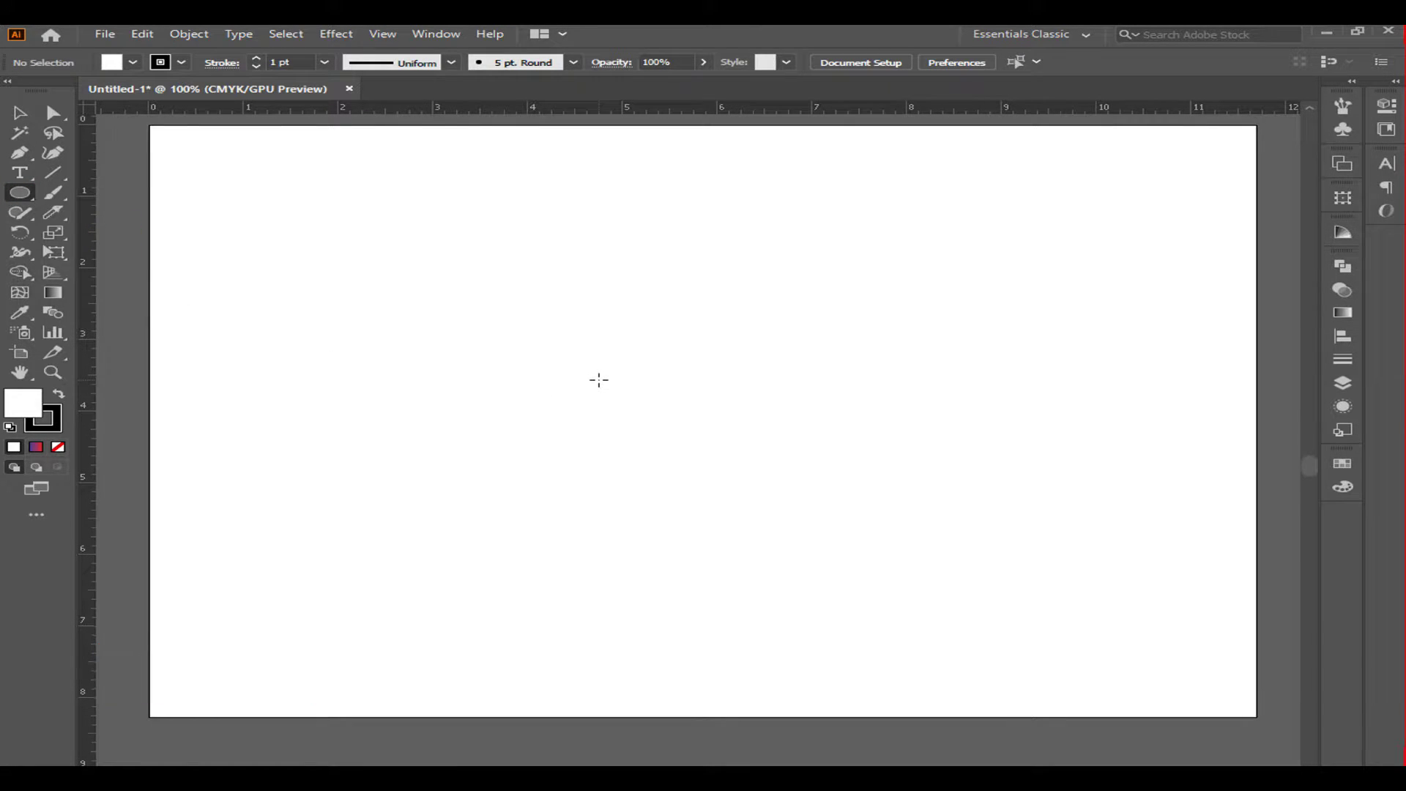
drag(599, 380, 674, 485)
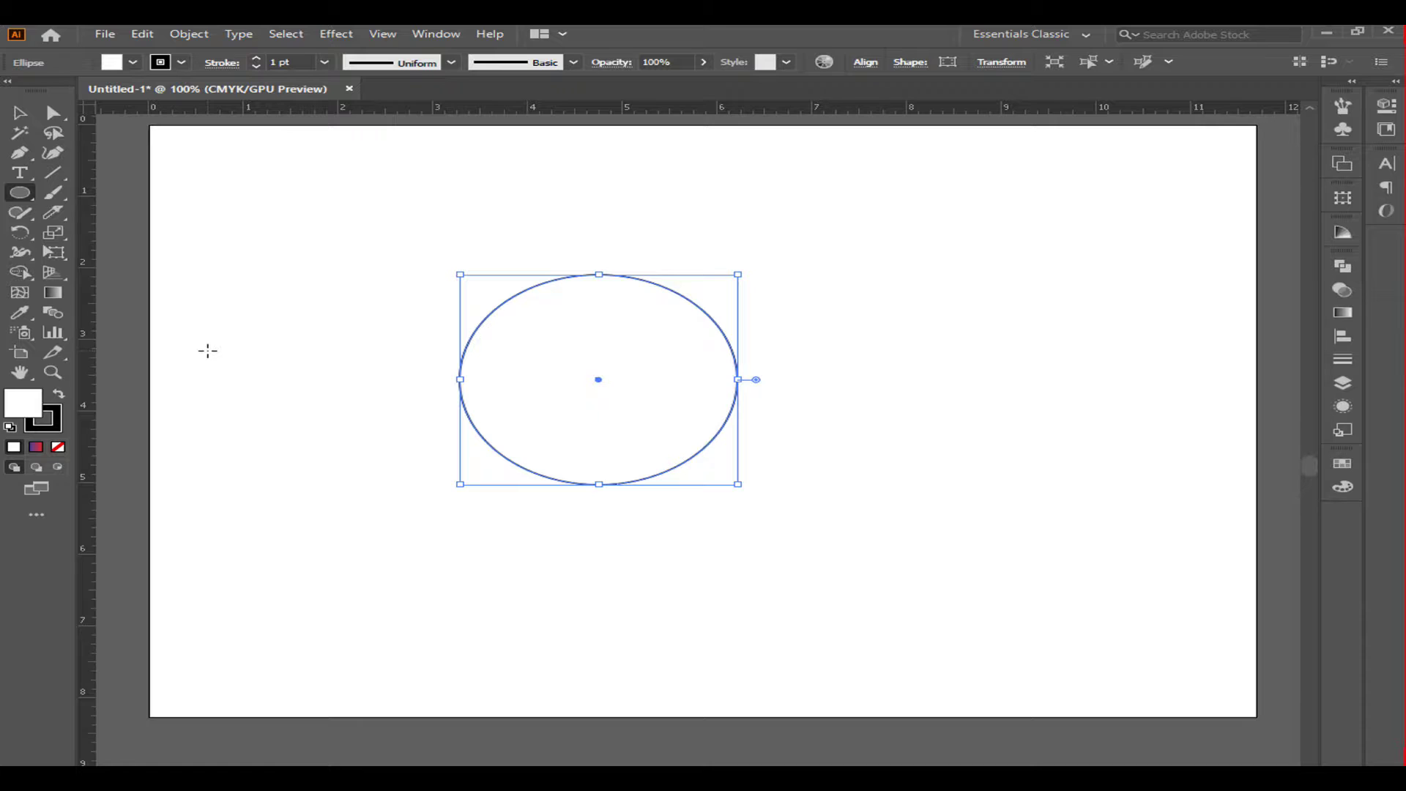
click(382, 34)
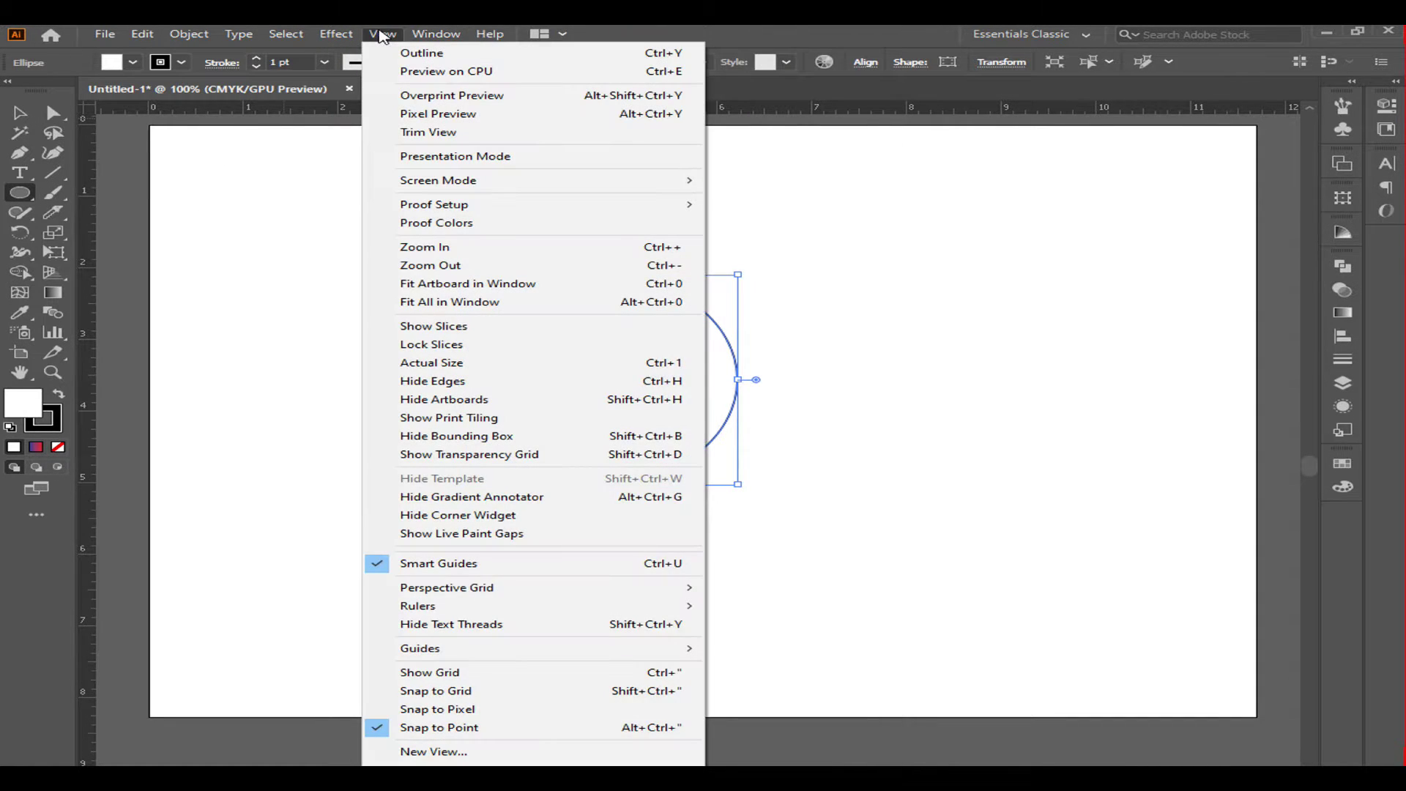
click(421, 59)
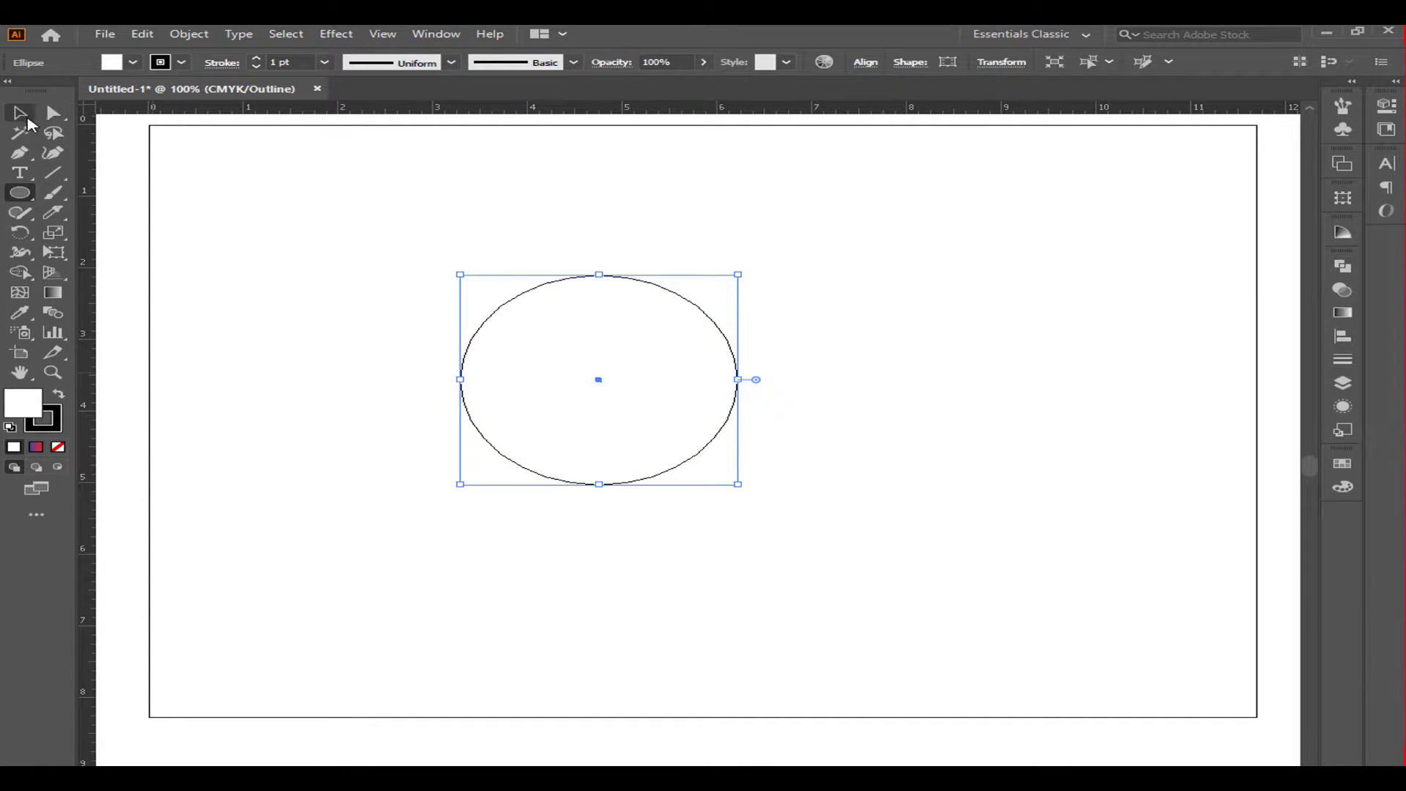
Draw a 1.47 in square from the circle's centre to its upper-left extent, covering that quarter of the circle.
drag(22, 200, 139, 201)
click(17, 116)
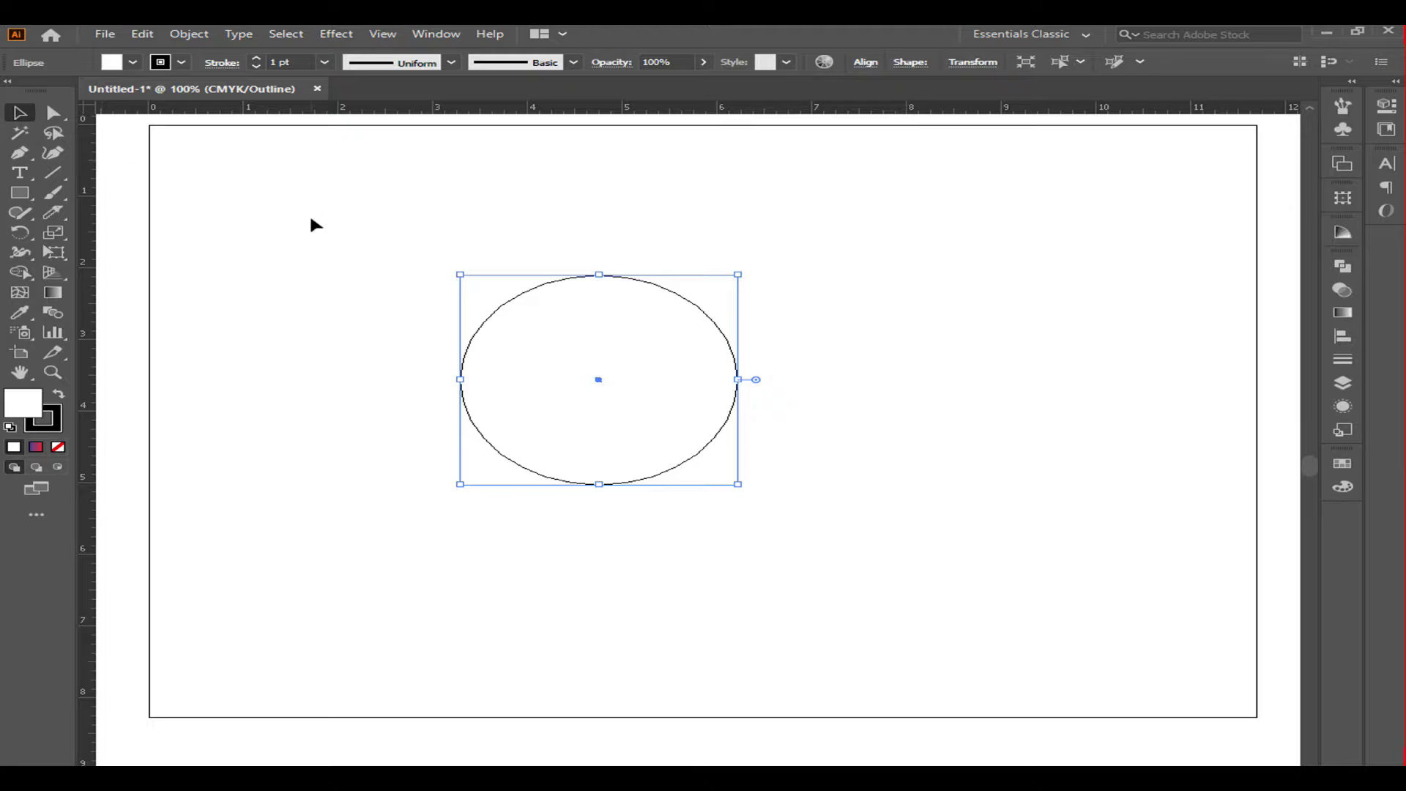
click(310, 218)
click(20, 194)
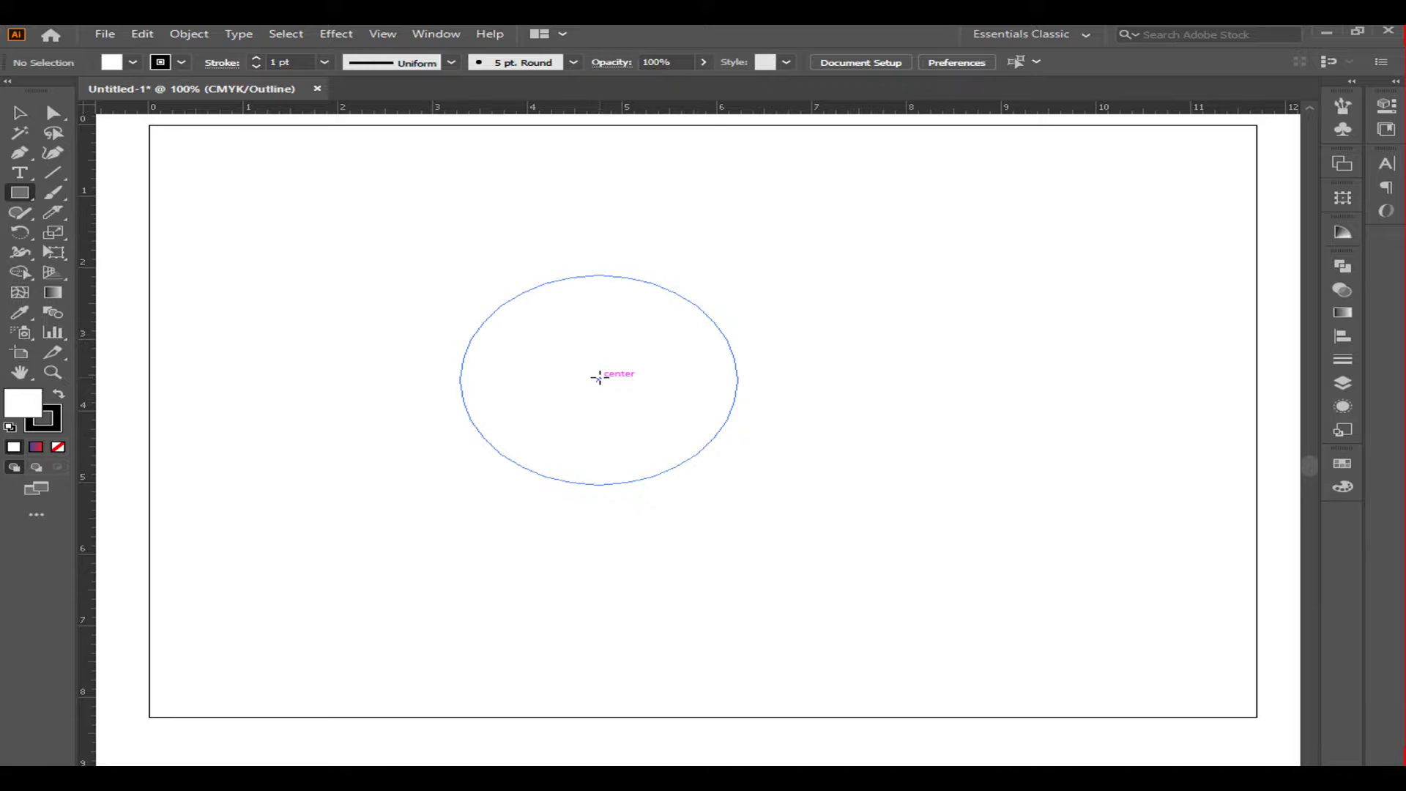
drag(599, 378, 466, 276)
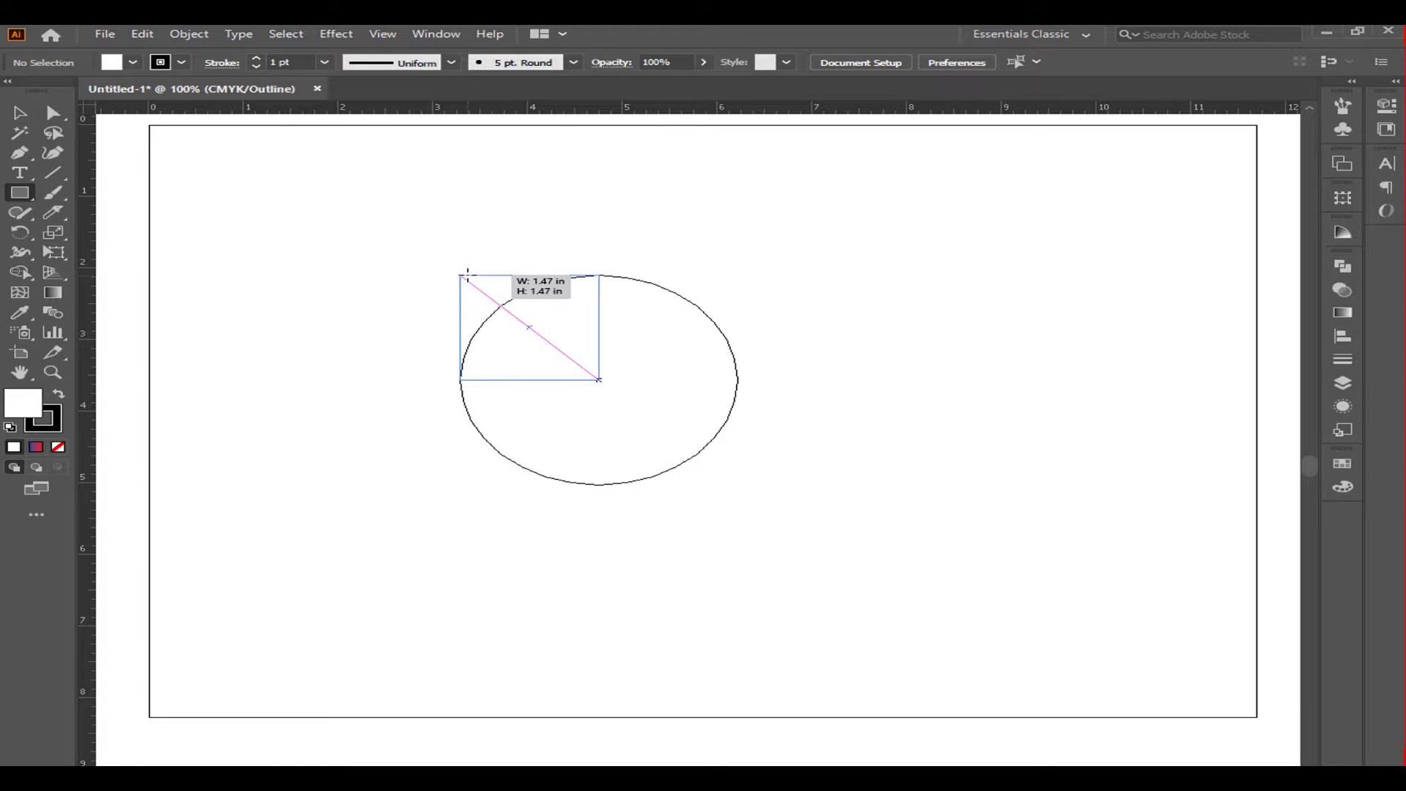
drag(467, 275, 466, 276)
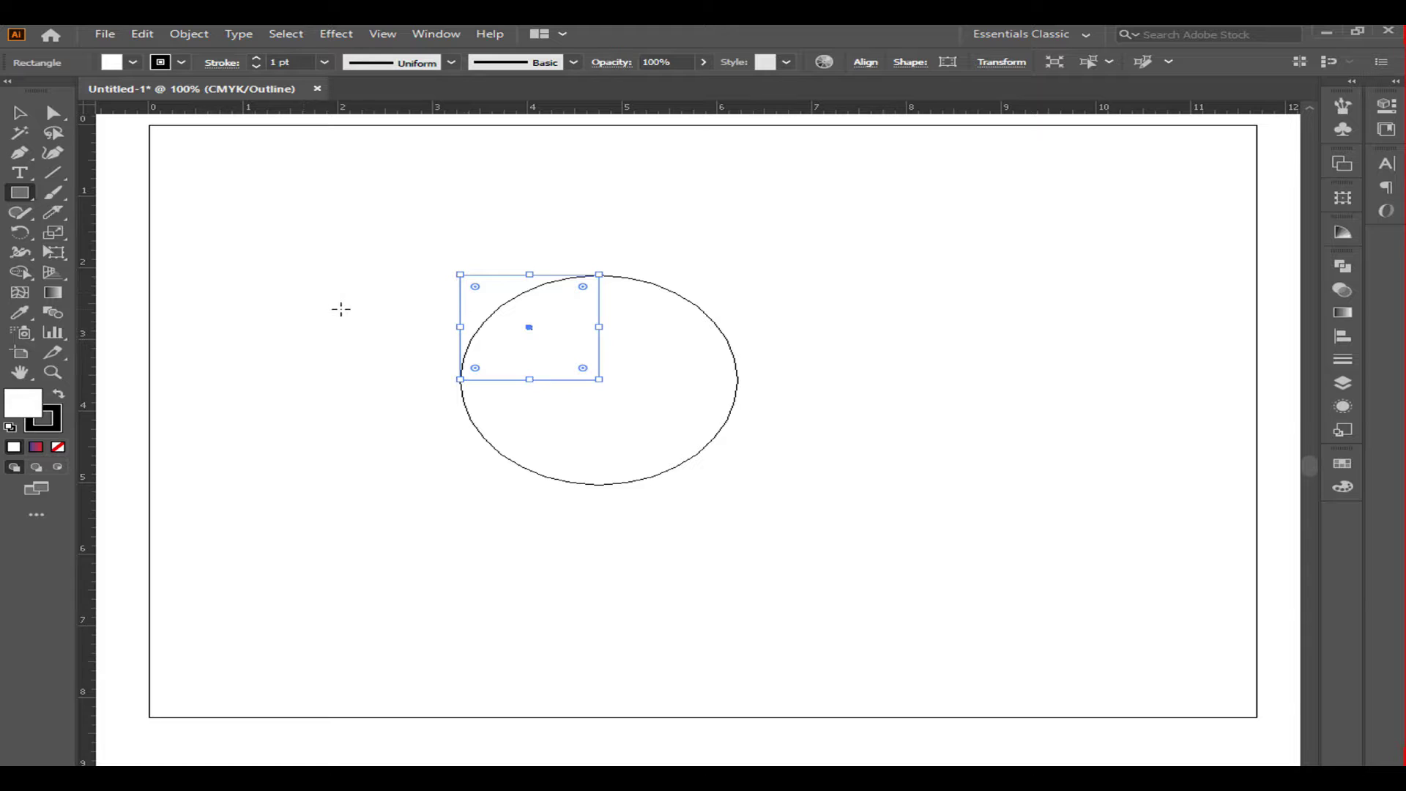
click(21, 113)
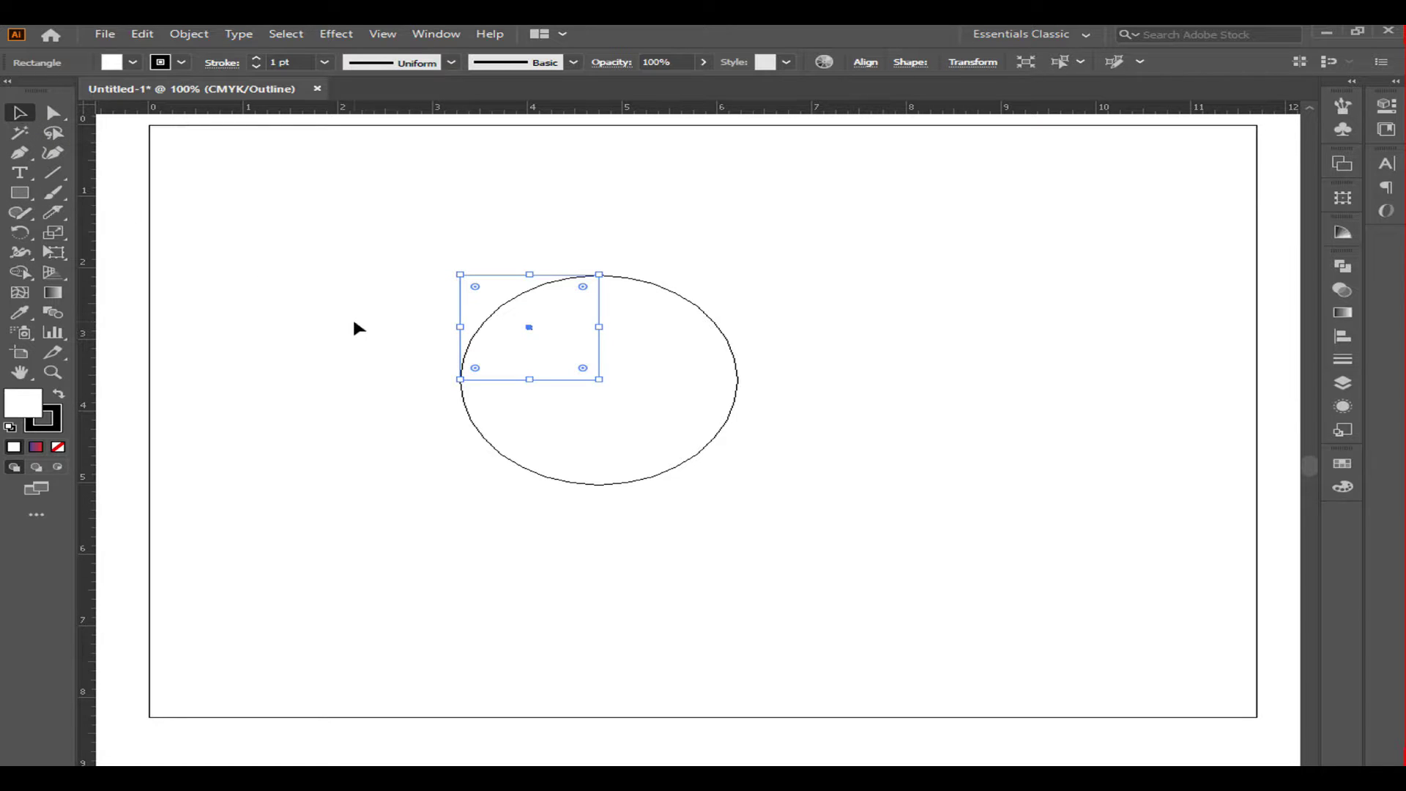
click(354, 323)
Copy the circle and paste the duplicate in front of the original.
scroll(354, 324, up, 5)
scroll(354, 324, down, 5)
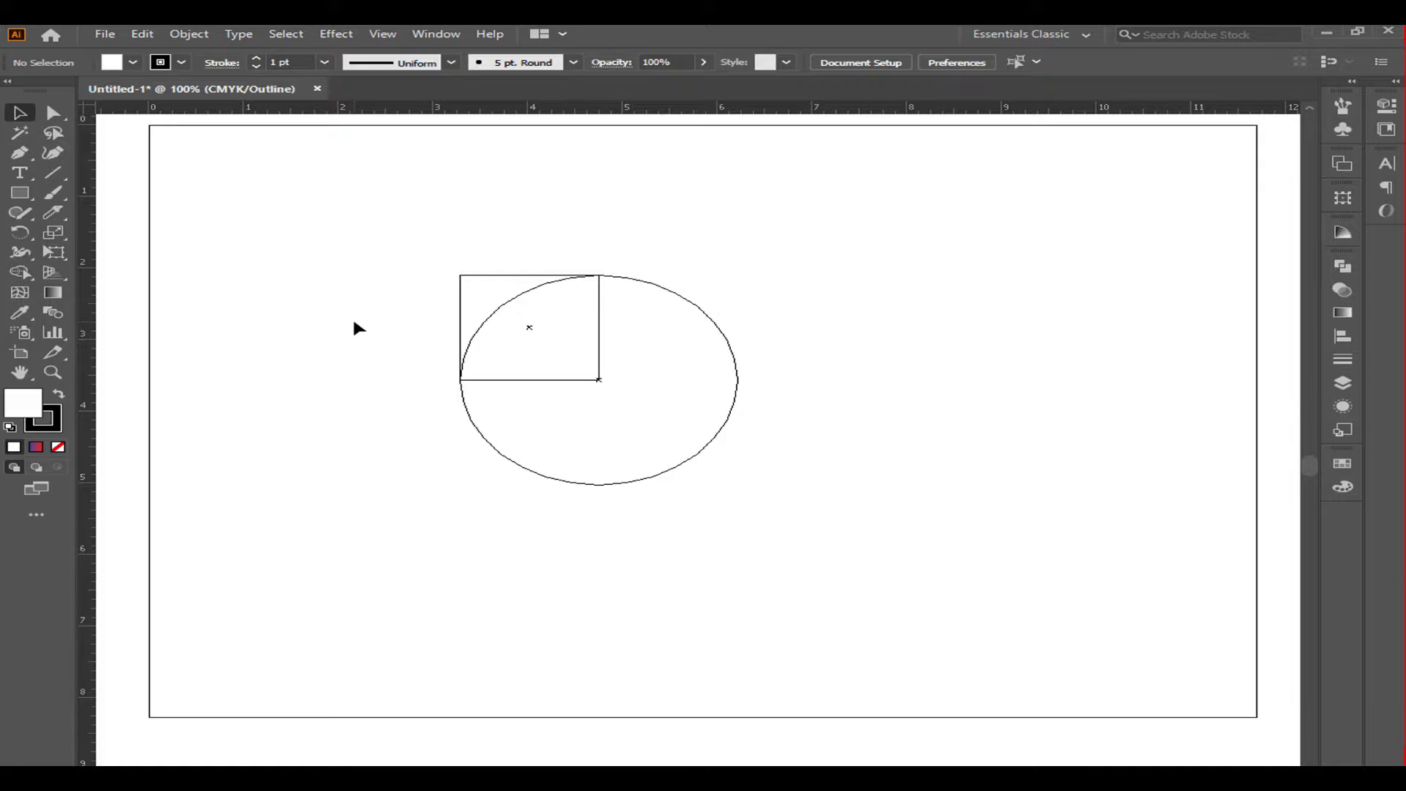
scroll(354, 323, up, 2)
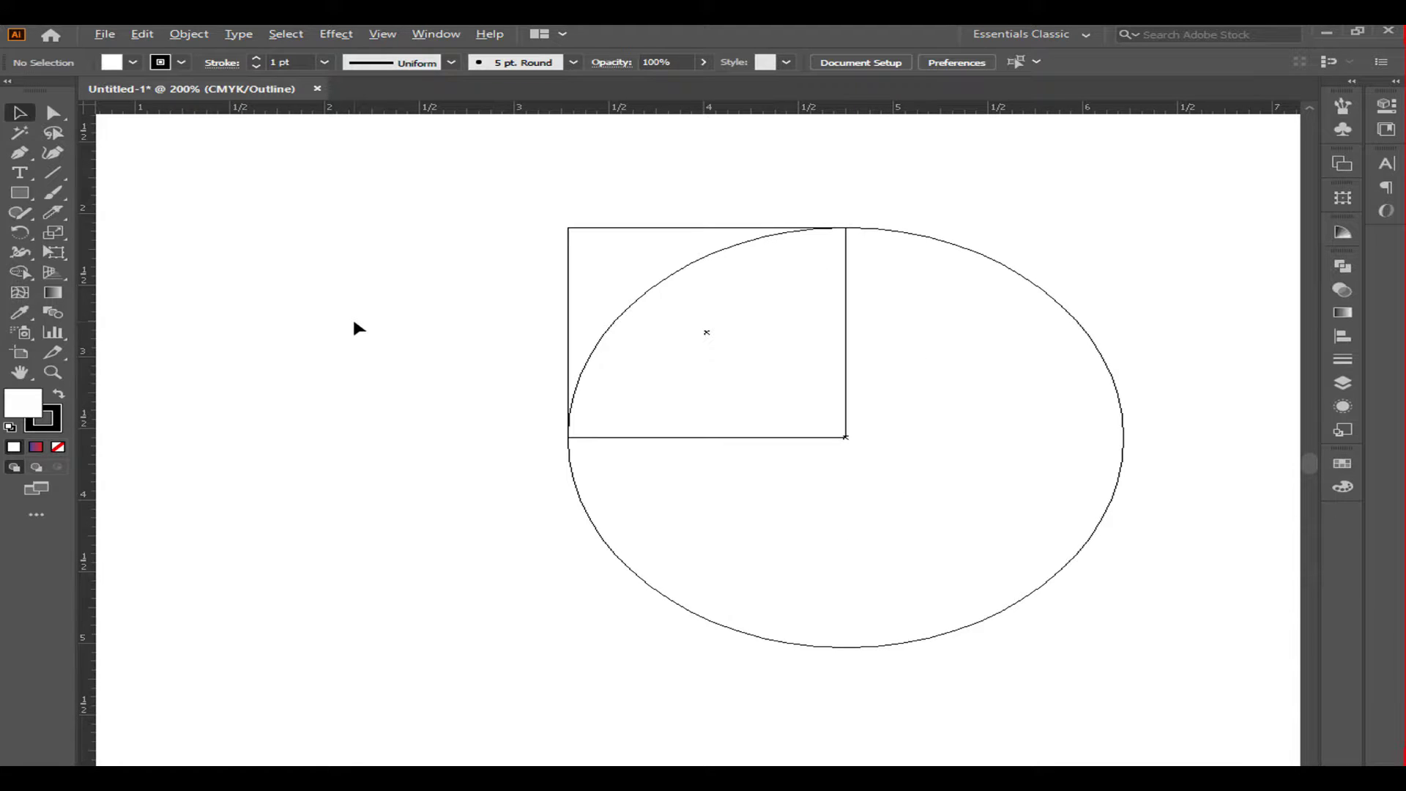
drag(901, 461, 599, 427)
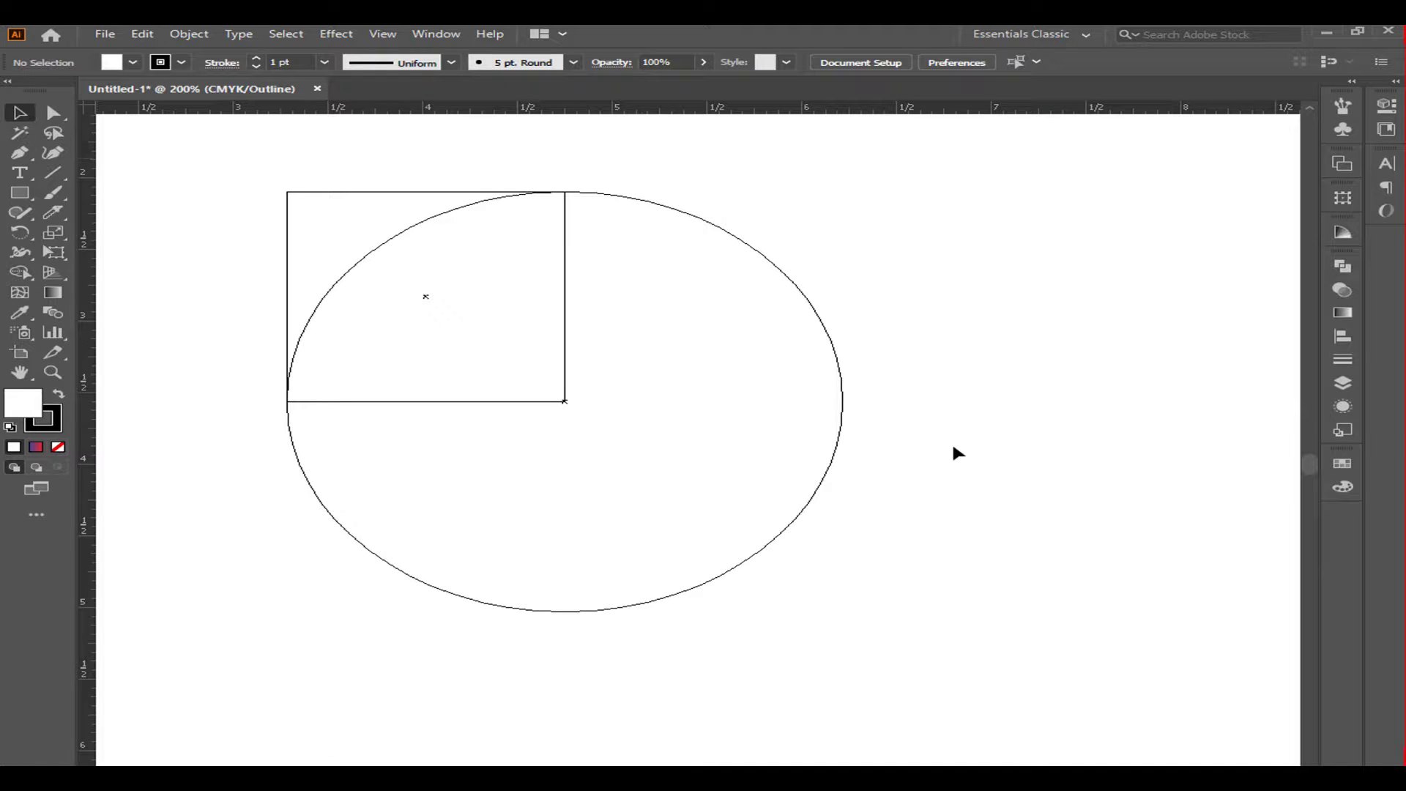
click(835, 457)
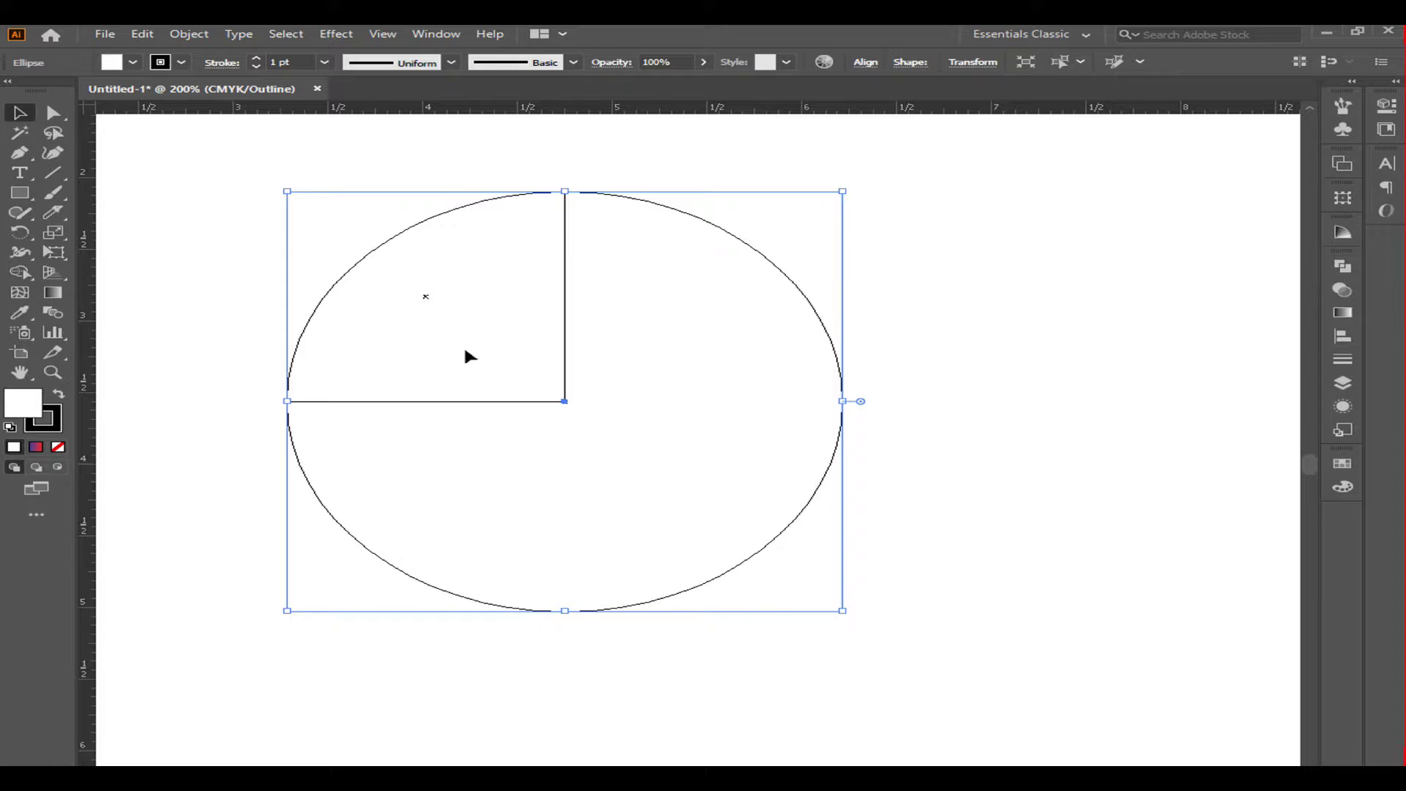
key(ctrl+shift+b)
click(142, 34)
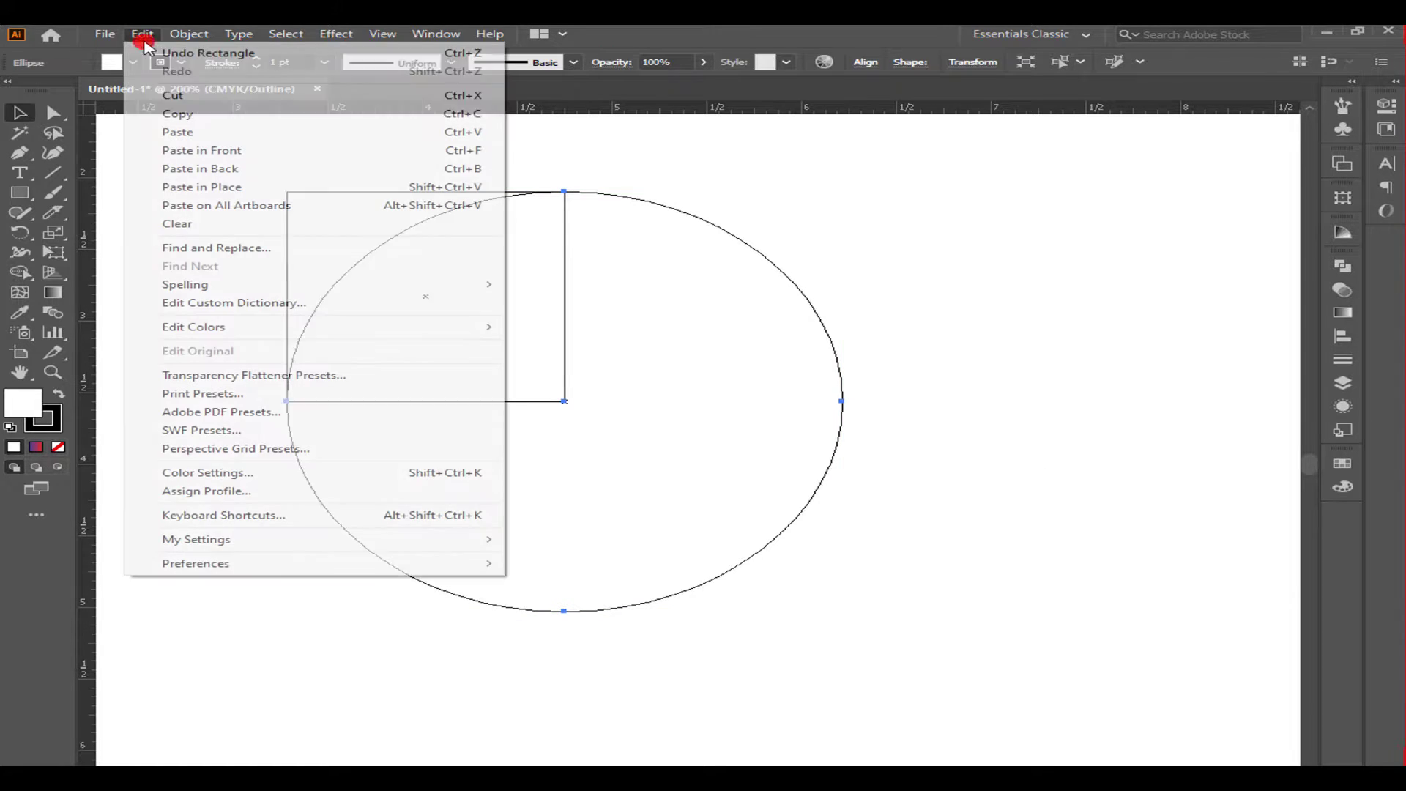
click(166, 116)
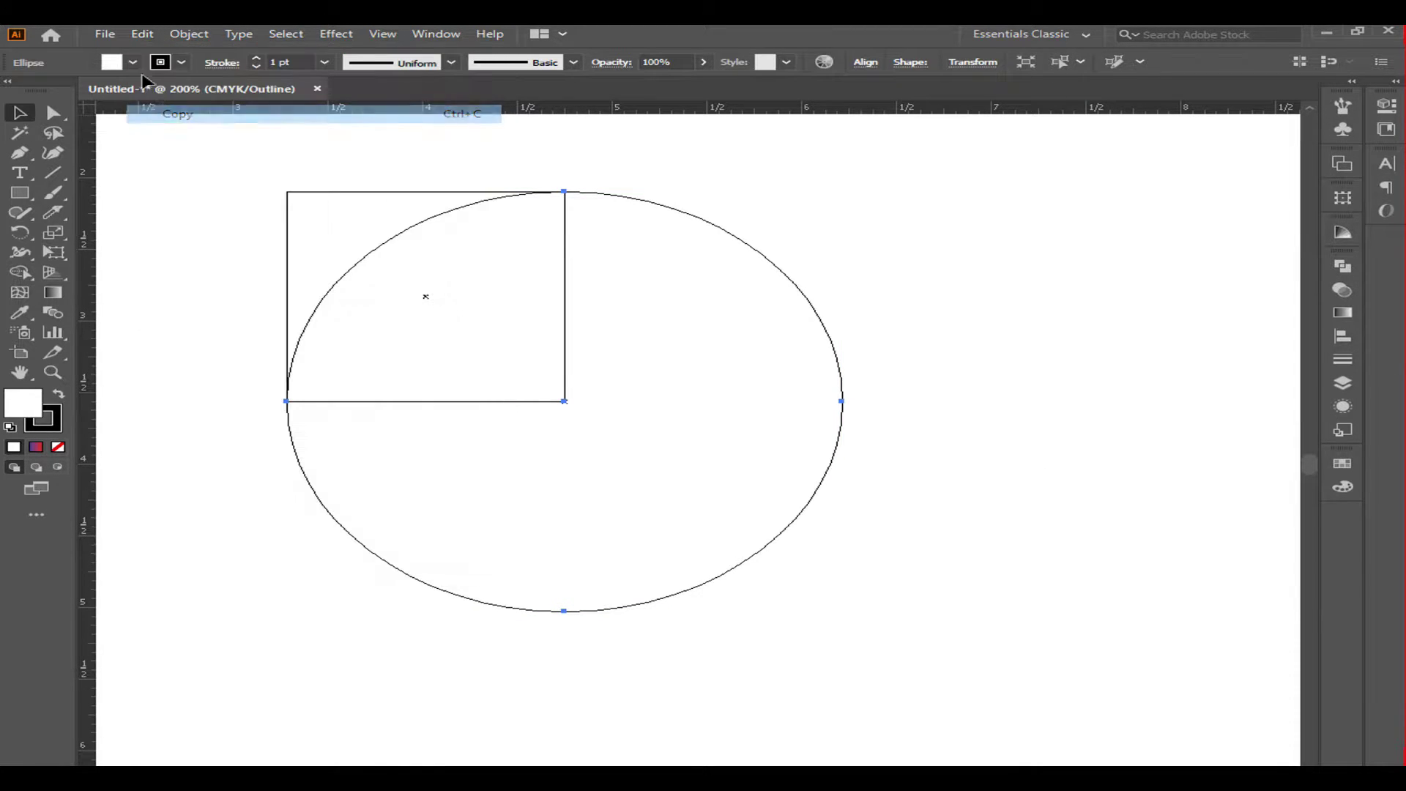
click(139, 36)
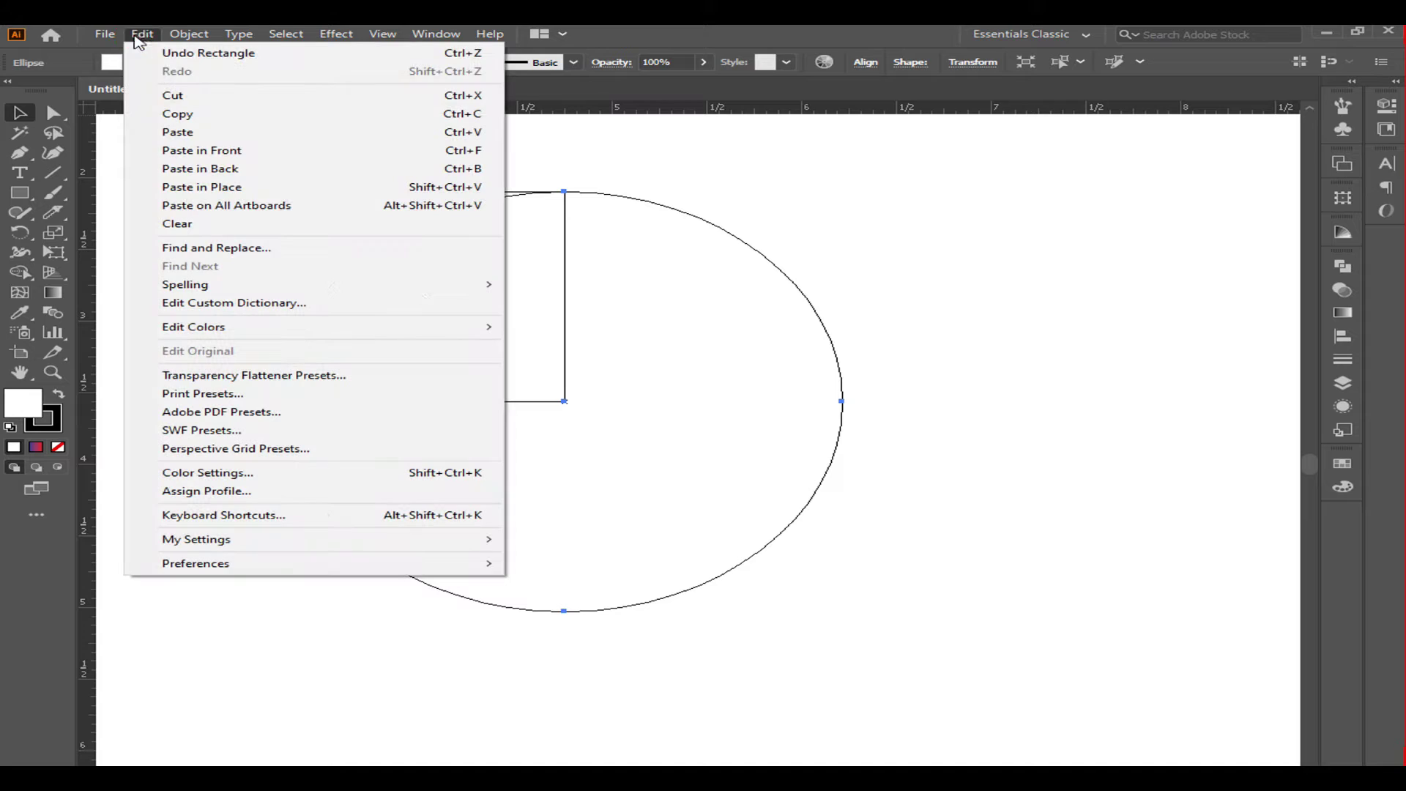
click(178, 151)
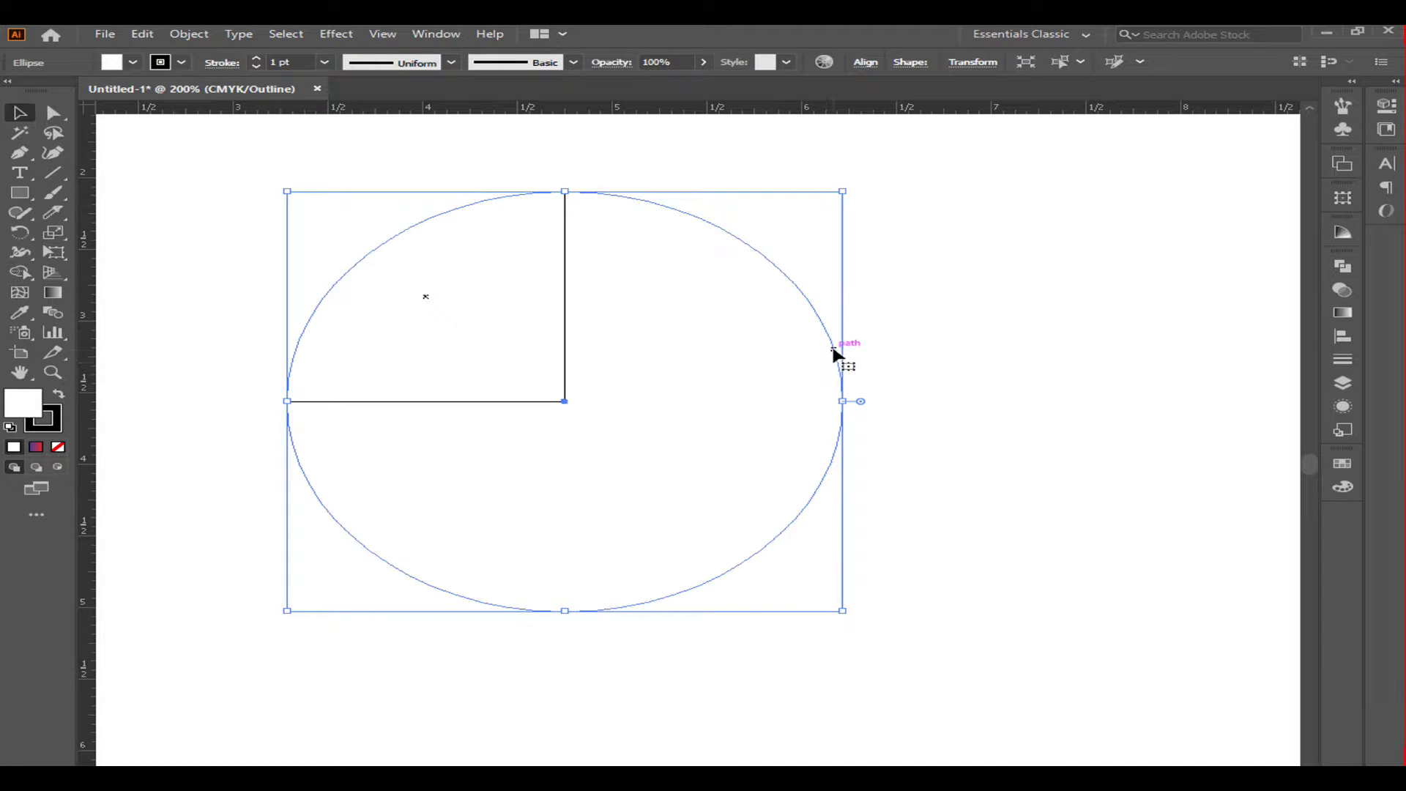
Move the duplicate circle horizontally to the right so it only partly overlaps the original circle.
click(859, 342)
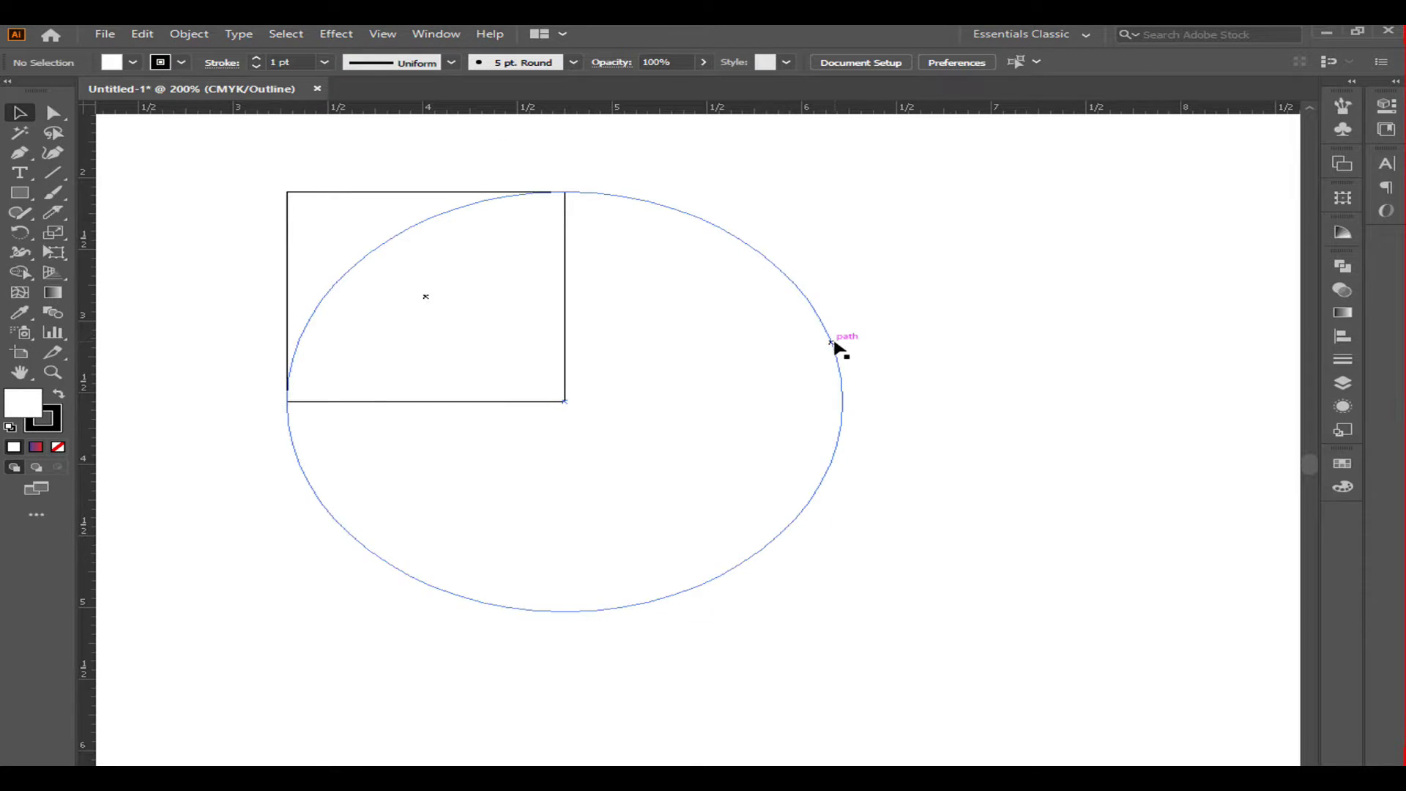
click(832, 347)
drag(908, 350, 1277, 352)
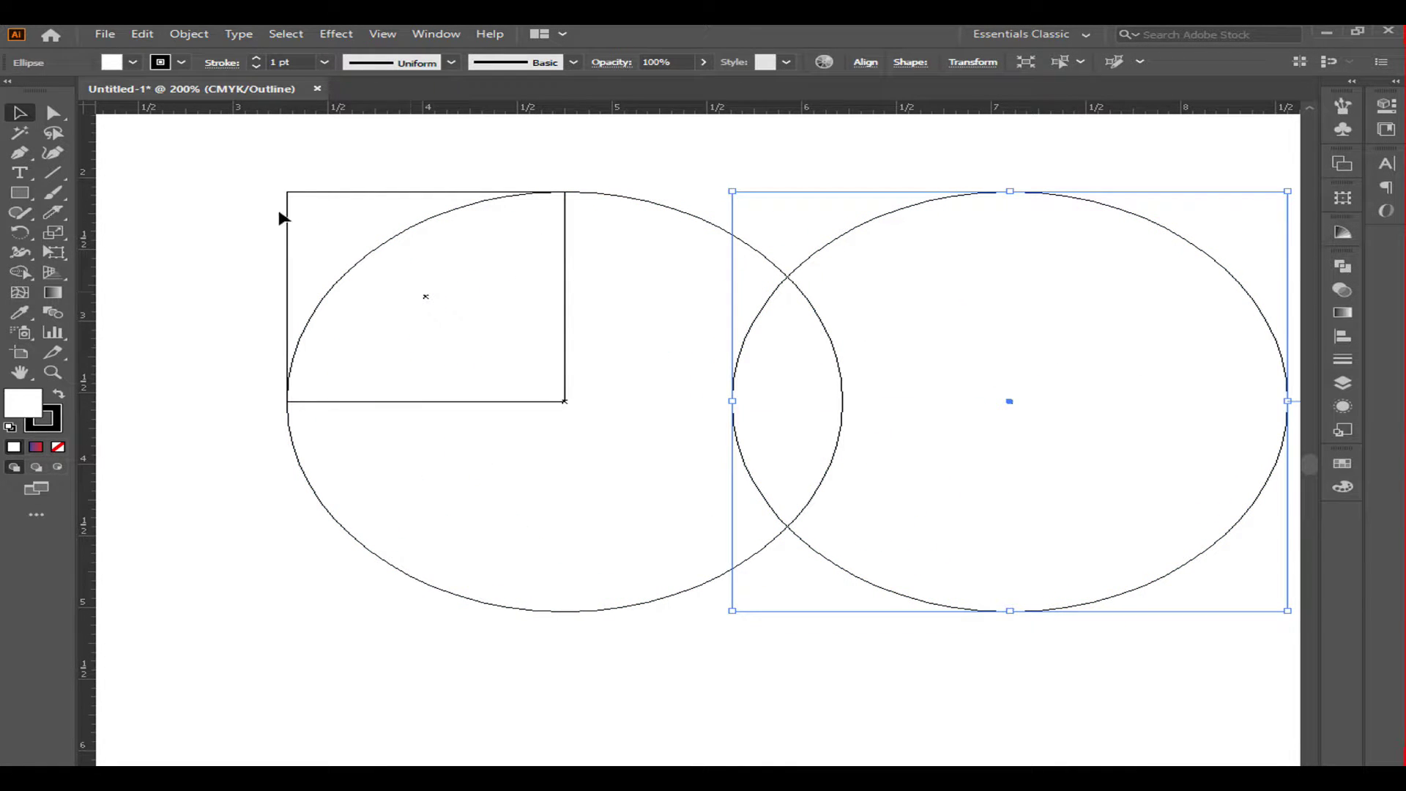
Merge the original circle and the square into one teardrop shape with the Shape Builder.
drag(189, 154, 548, 507)
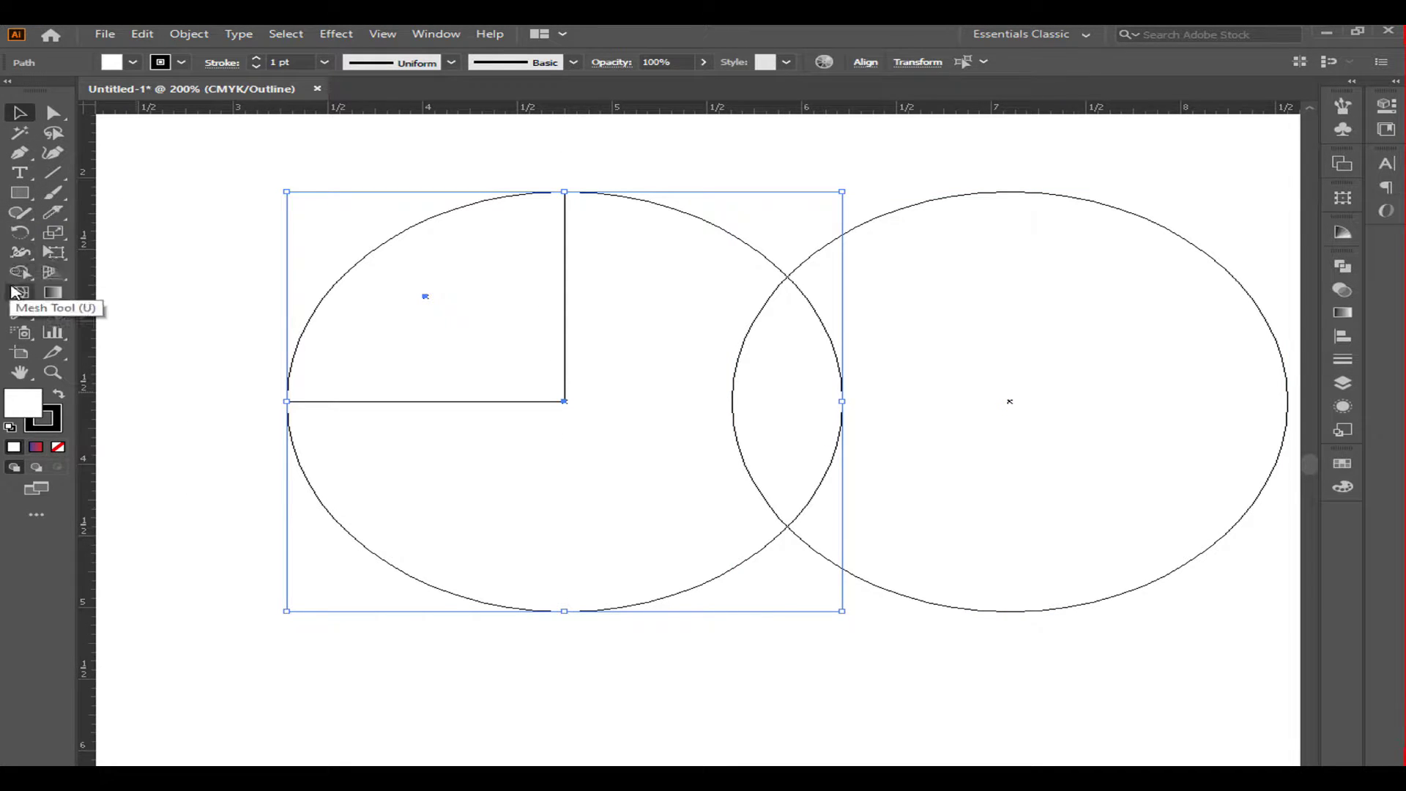
click(20, 272)
mouse_move(328, 239)
mouse_down()
mouse_move(534, 486)
mouse_move(522, 483)
mouse_up()
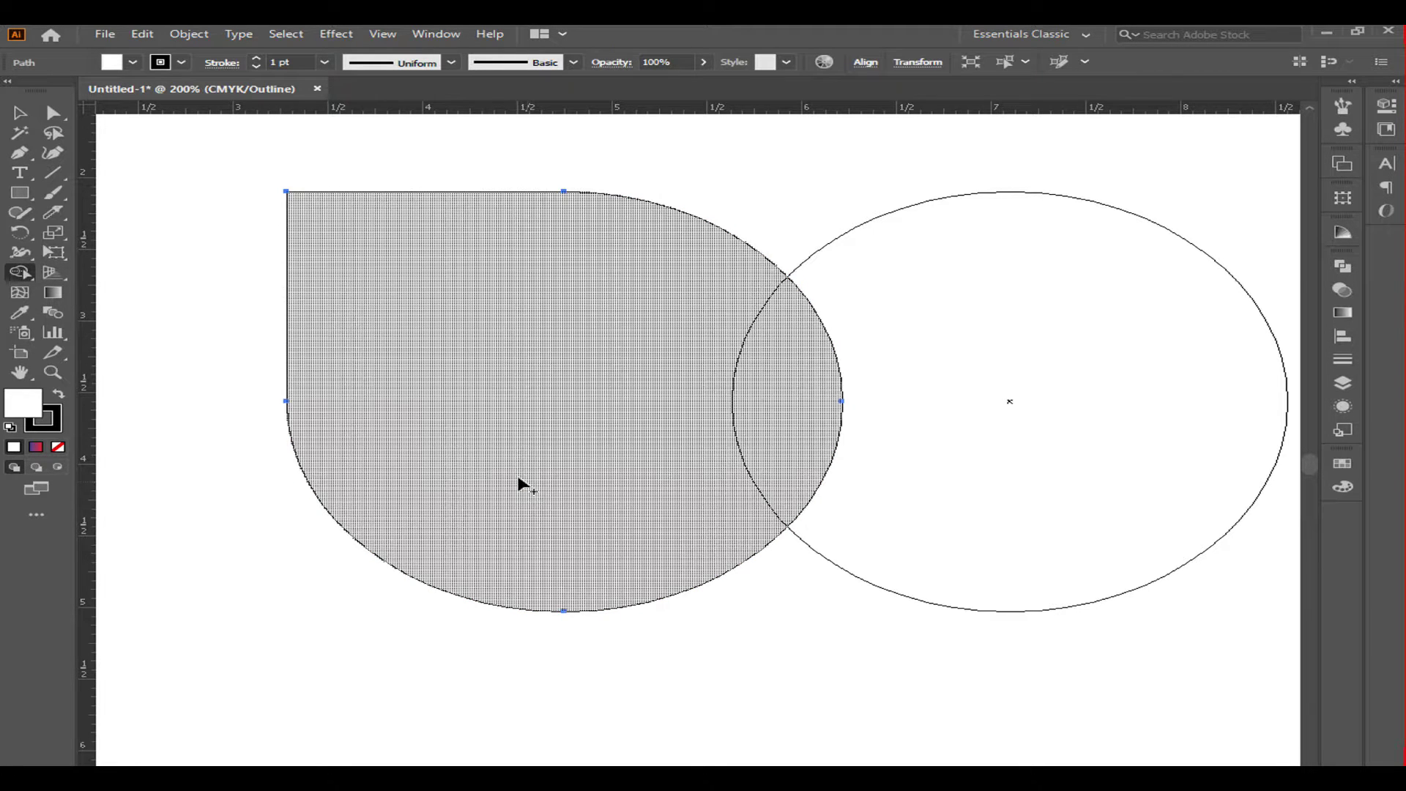
Move the duplicate circle left until its left edge lines up with the centre of the teardrop's round part.
click(19, 112)
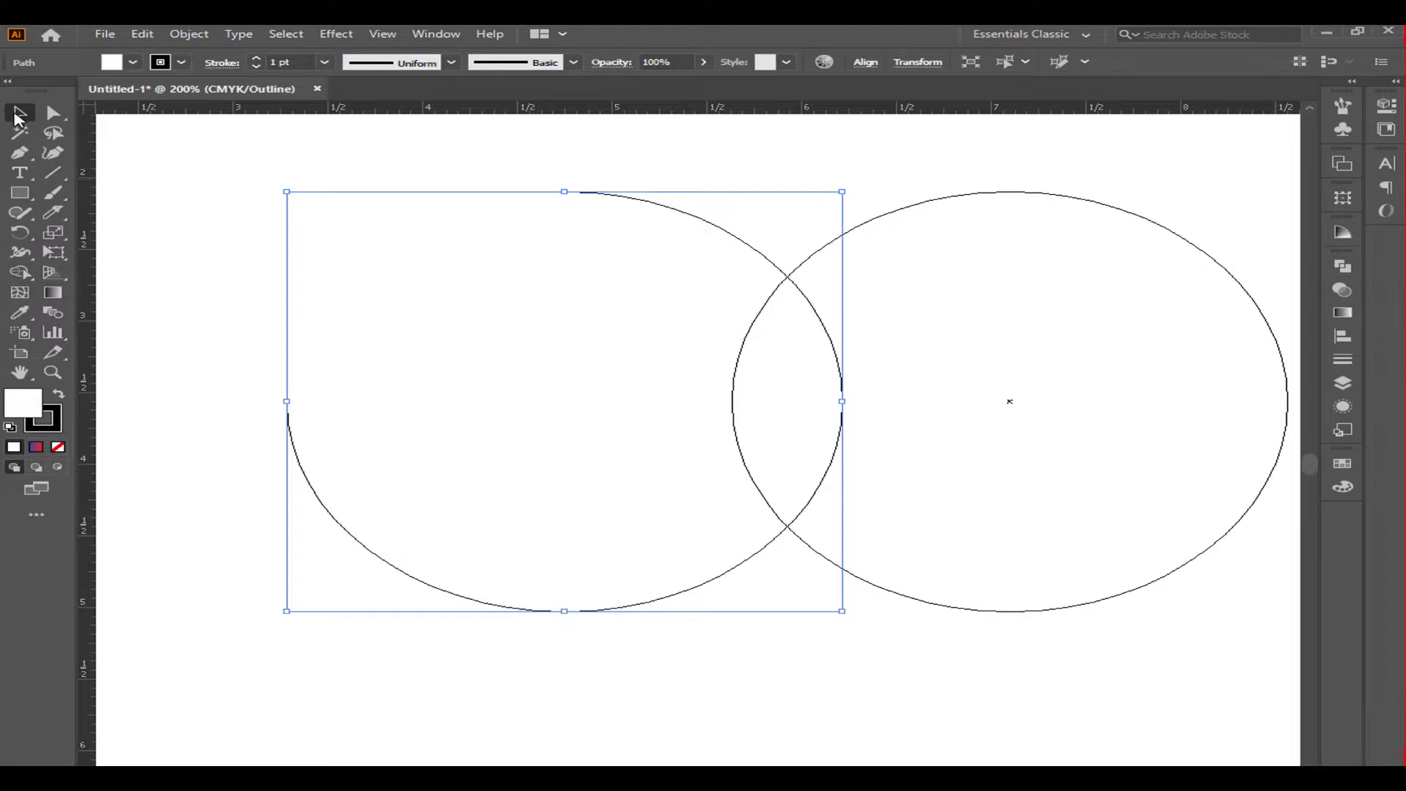
click(950, 199)
drag(950, 198, 785, 197)
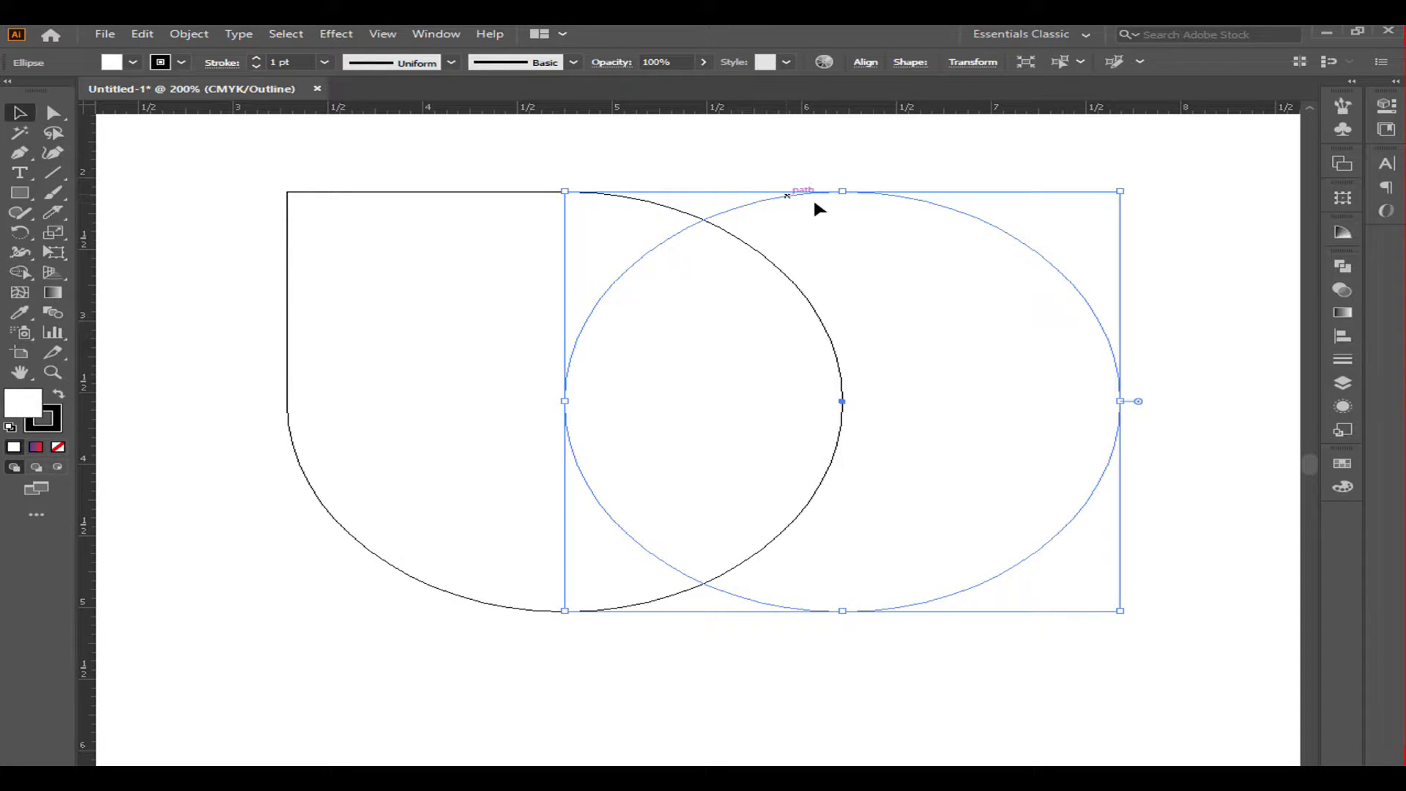
Cut the overlapping circle out of the teardrop with the Shape Builder, removing both the overlap and the rest of the circle.
click(129, 207)
click(13, 116)
drag(208, 165, 965, 546)
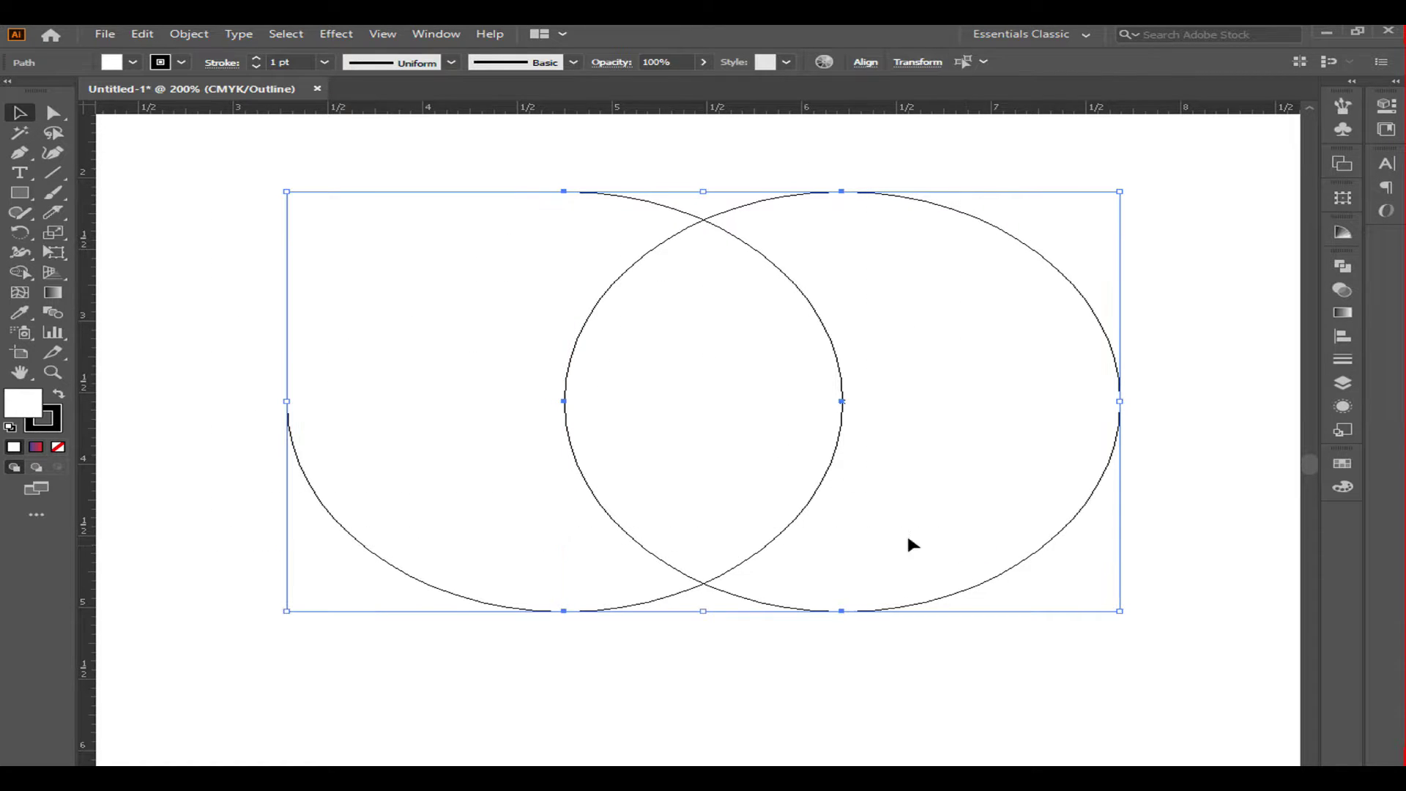
click(21, 274)
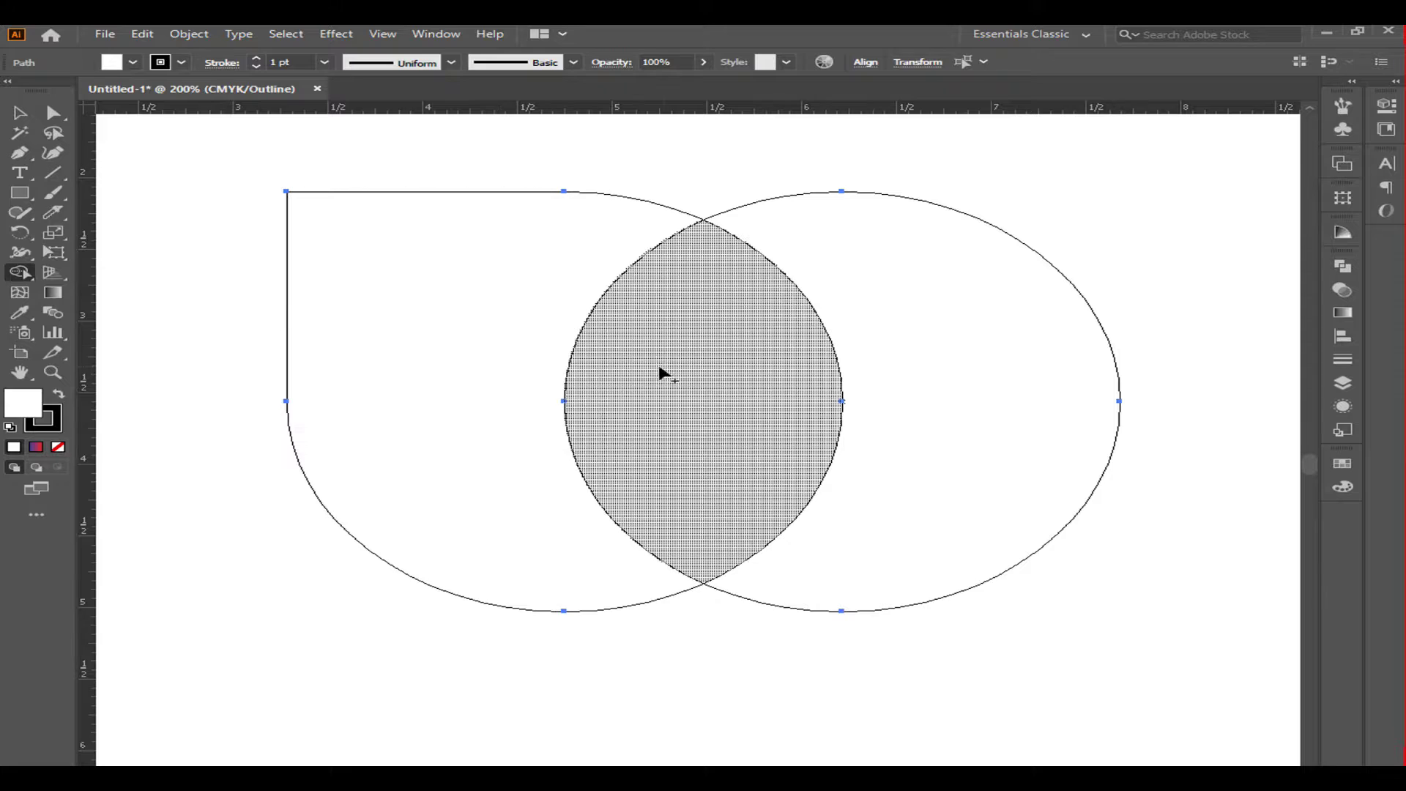
drag(669, 363, 949, 409)
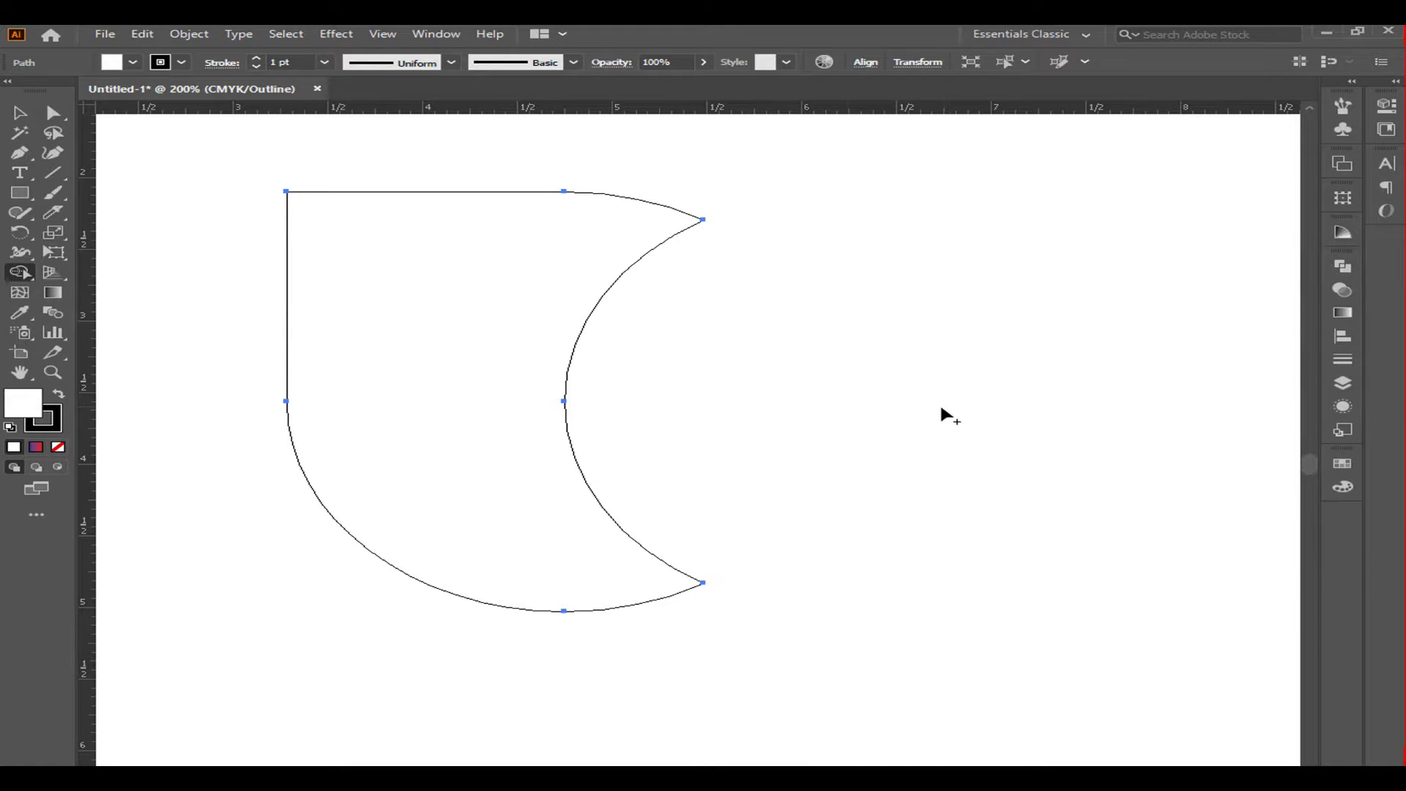
Copy the cut teardrop shape, paste it in front three times, and move one copy clear to the right of the original.
click(19, 112)
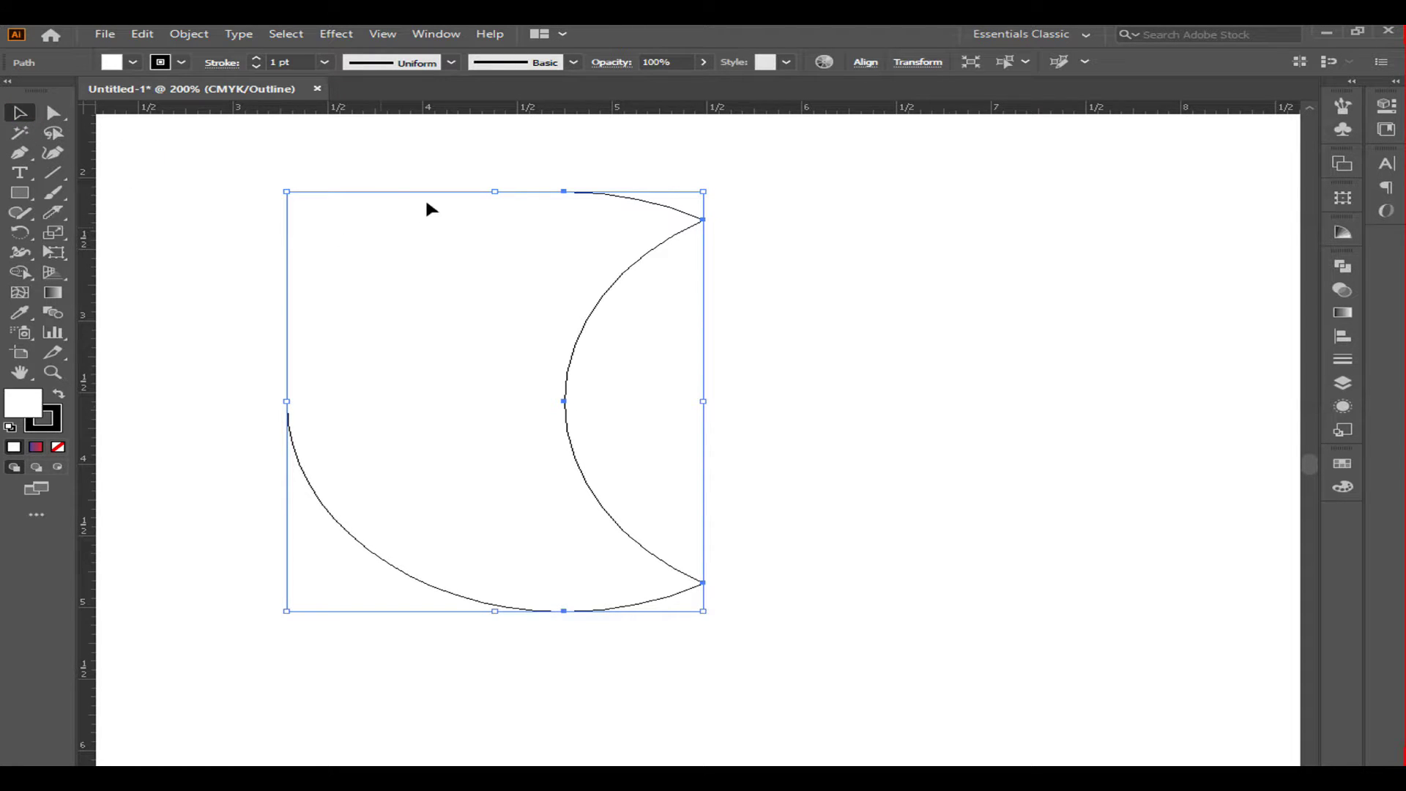
click(142, 34)
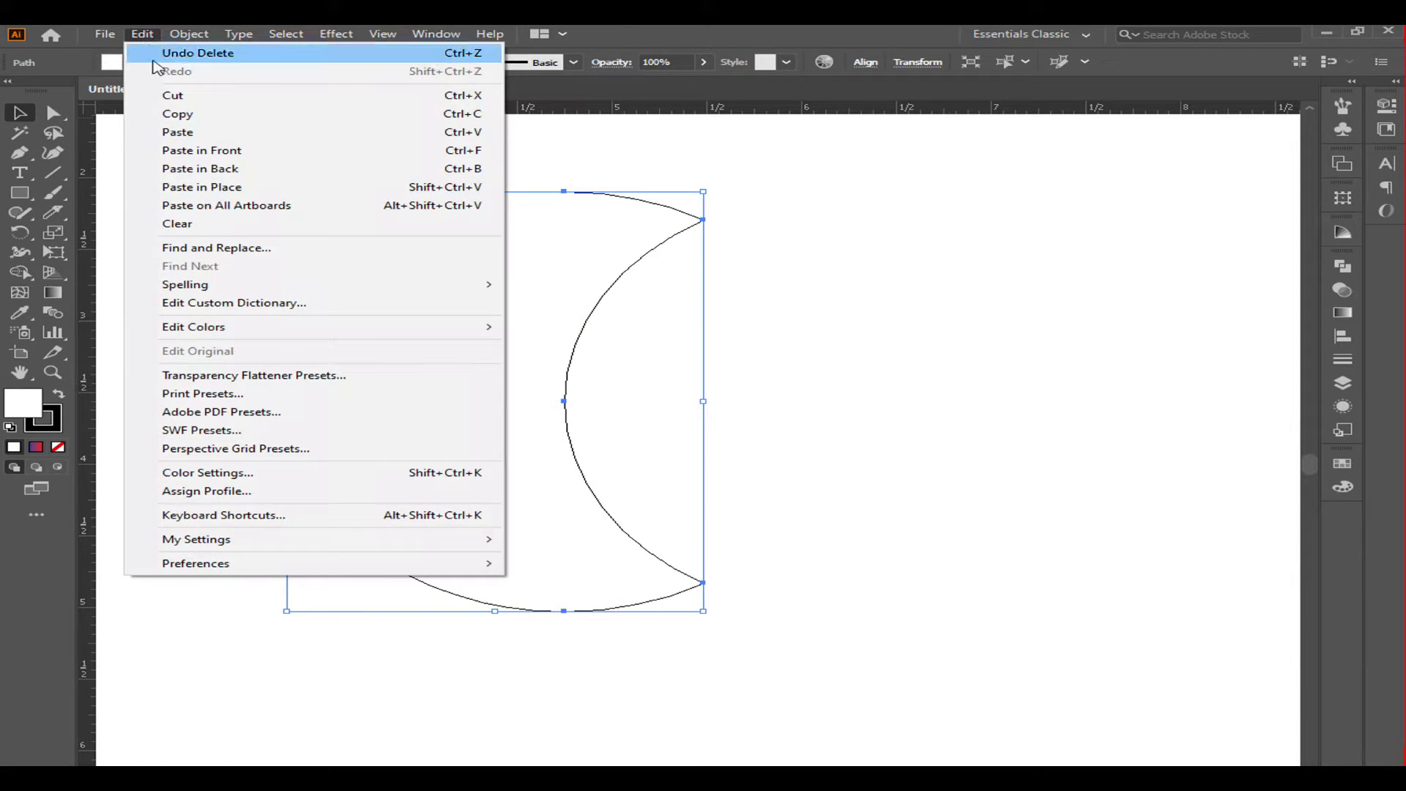
click(181, 115)
click(142, 34)
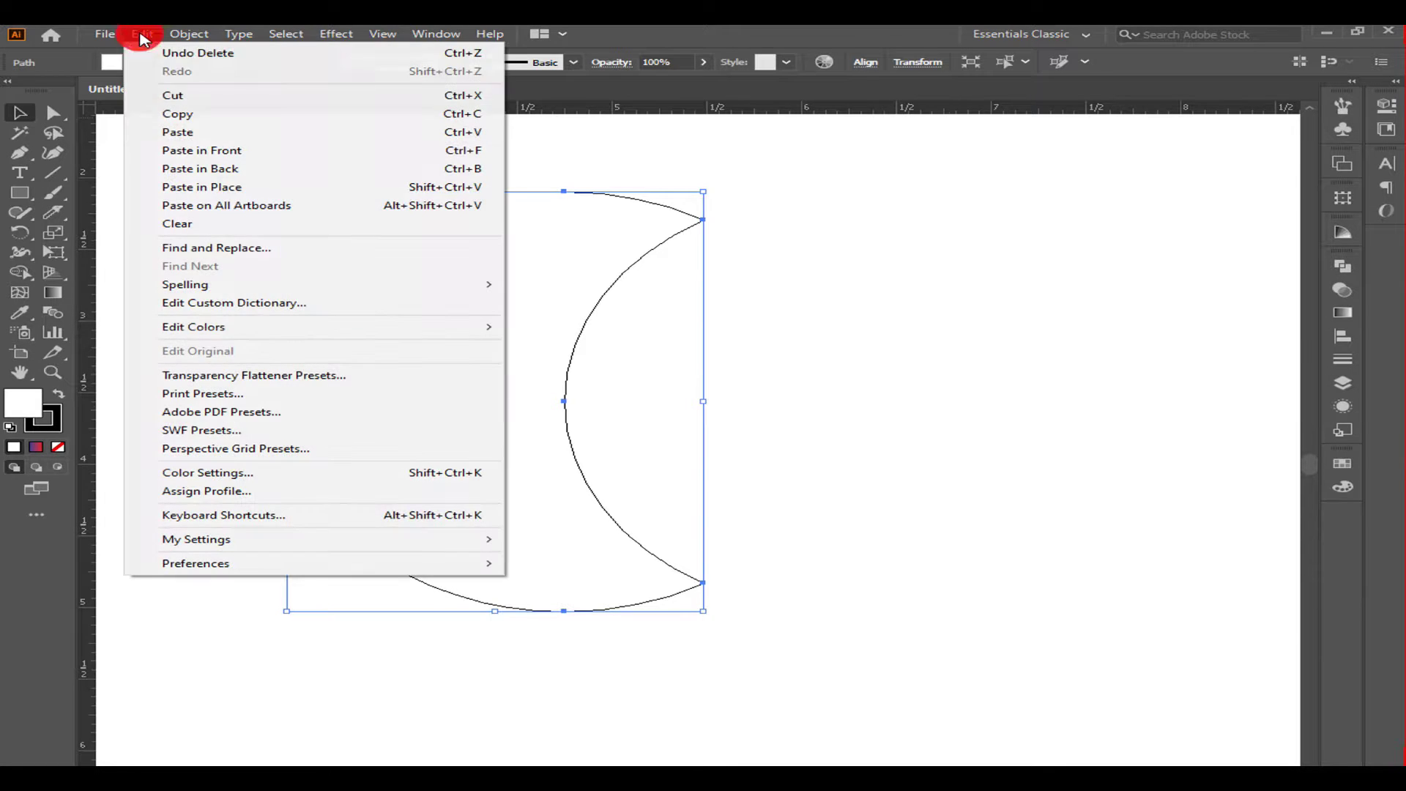
click(185, 151)
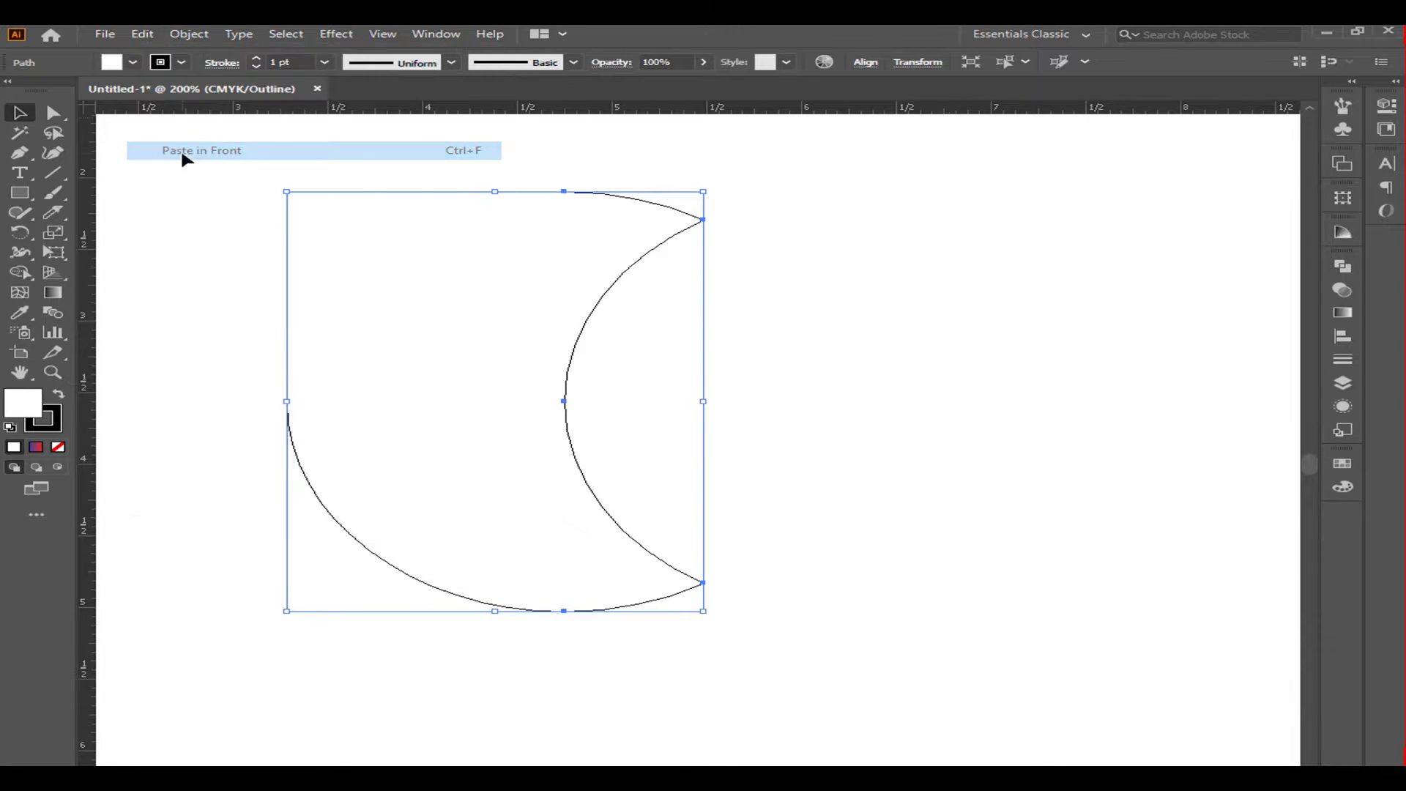
click(141, 35)
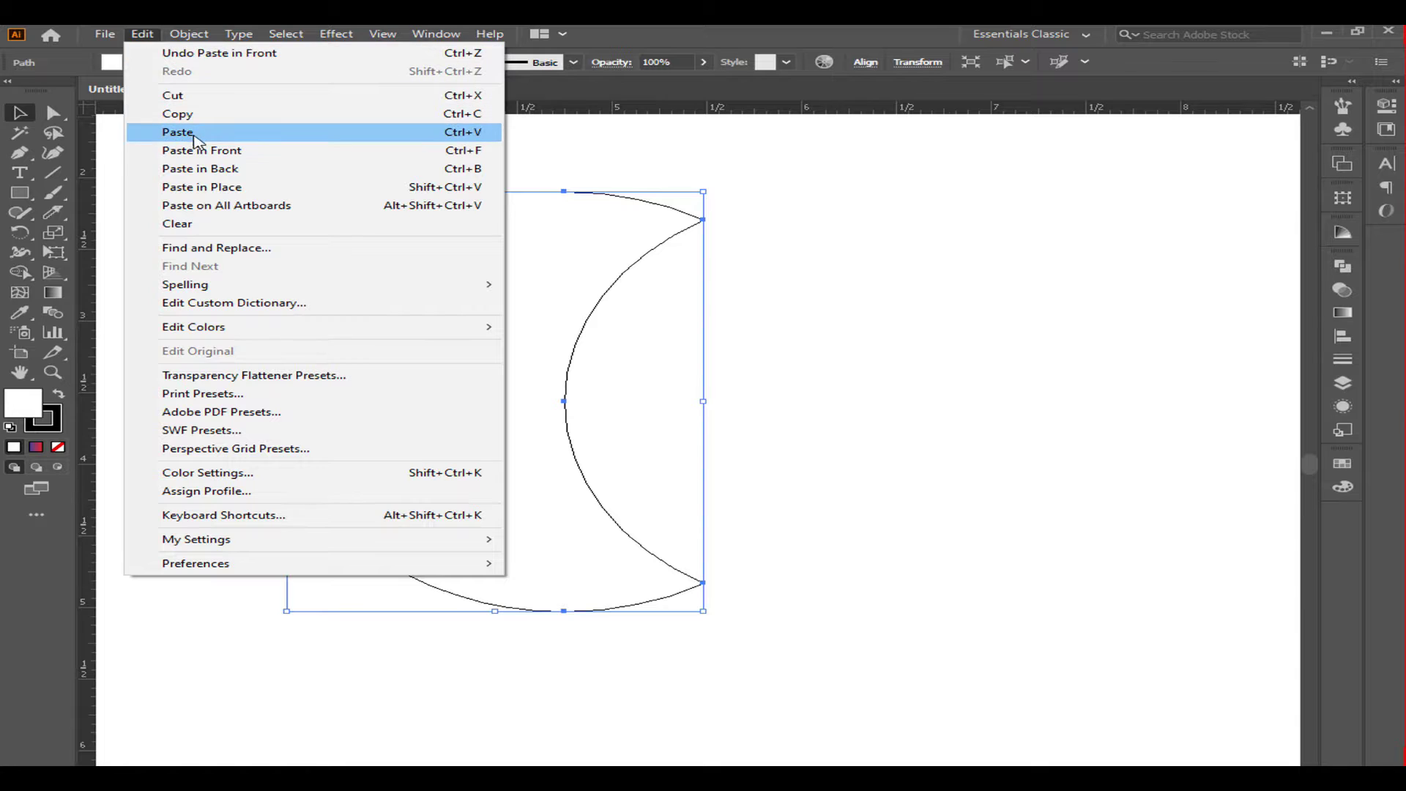
click(196, 150)
click(144, 35)
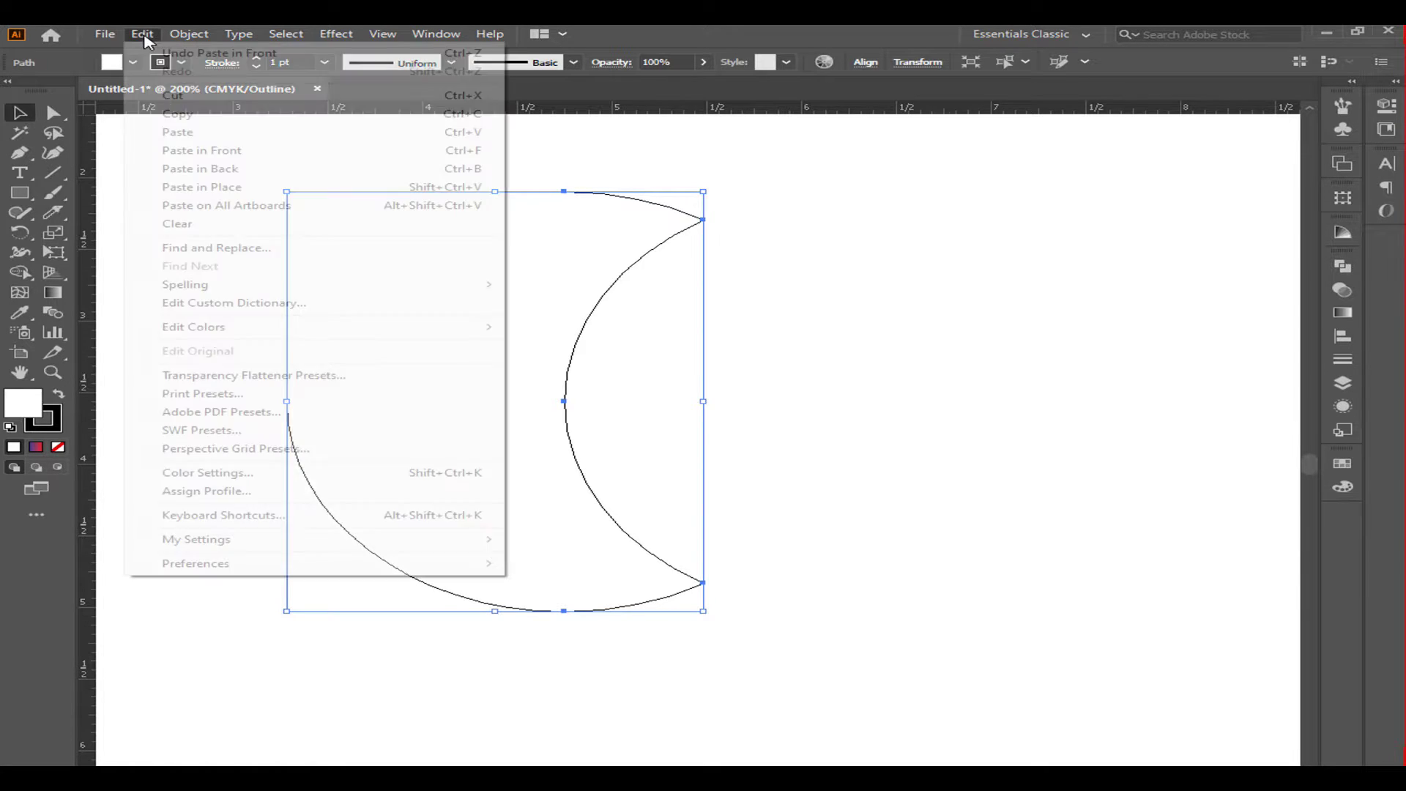
click(202, 151)
drag(458, 194, 950, 227)
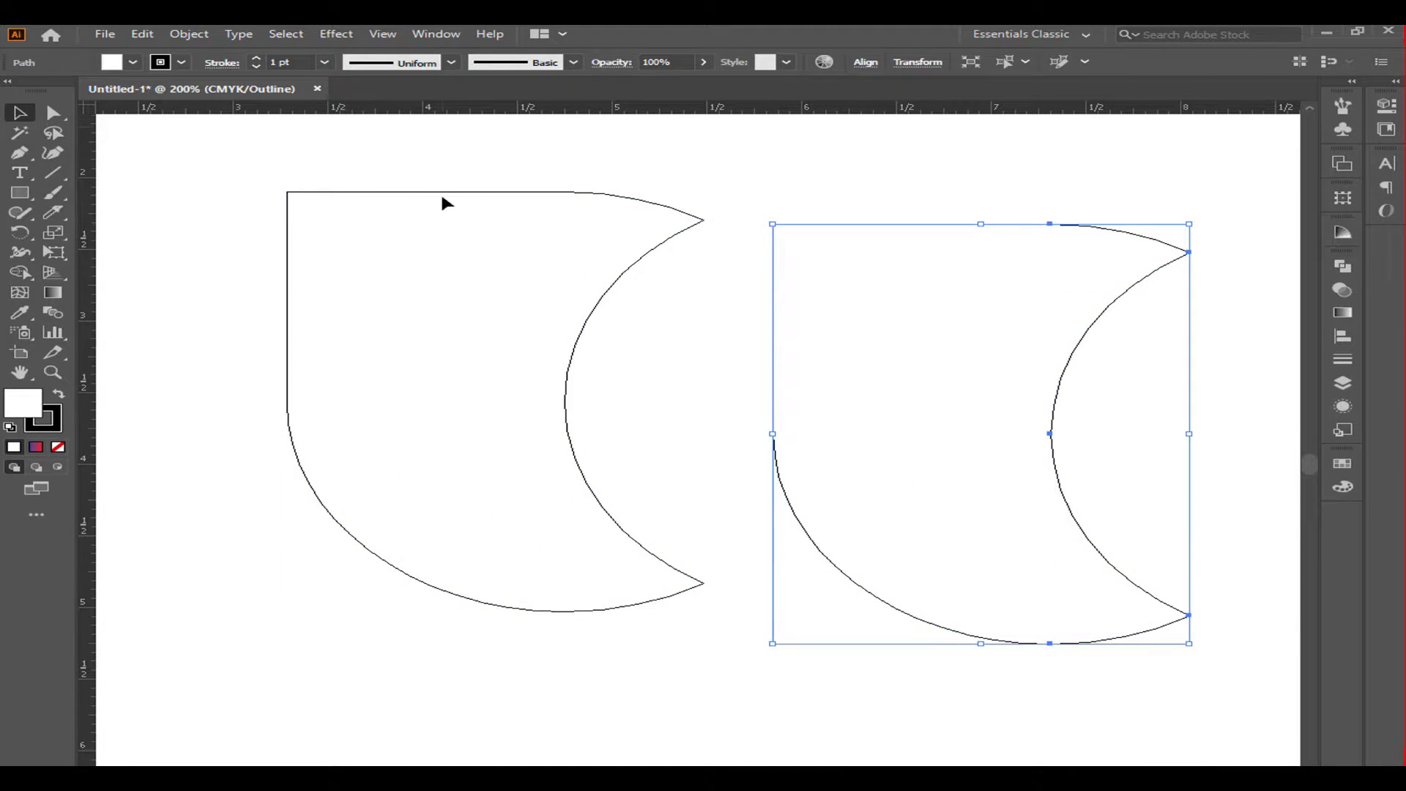
Move two stacked copies below the original, and rotate the copy on the right 90° clockwise, fitting its curve into the original's crescent cut.
drag(445, 196, 259, 431)
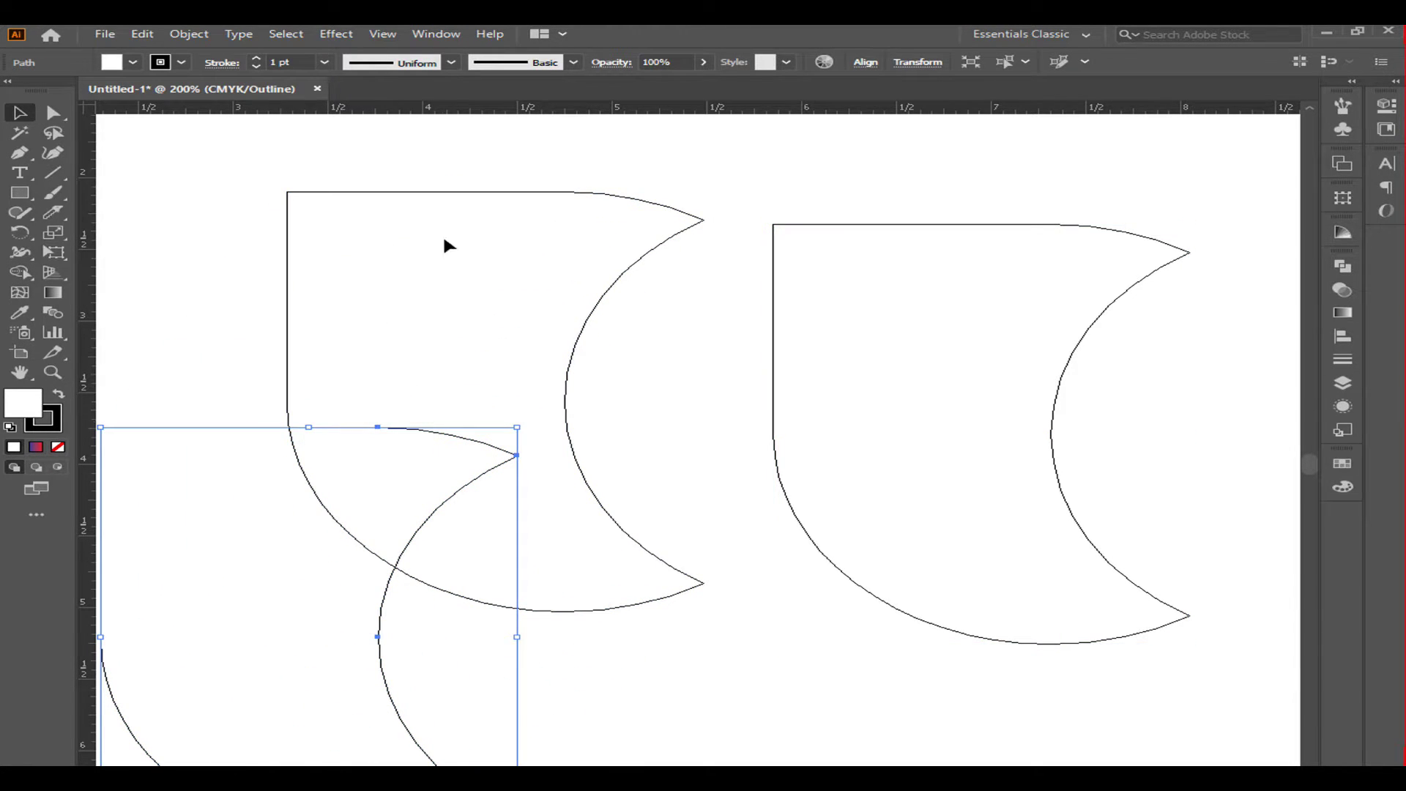
drag(493, 195, 527, 481)
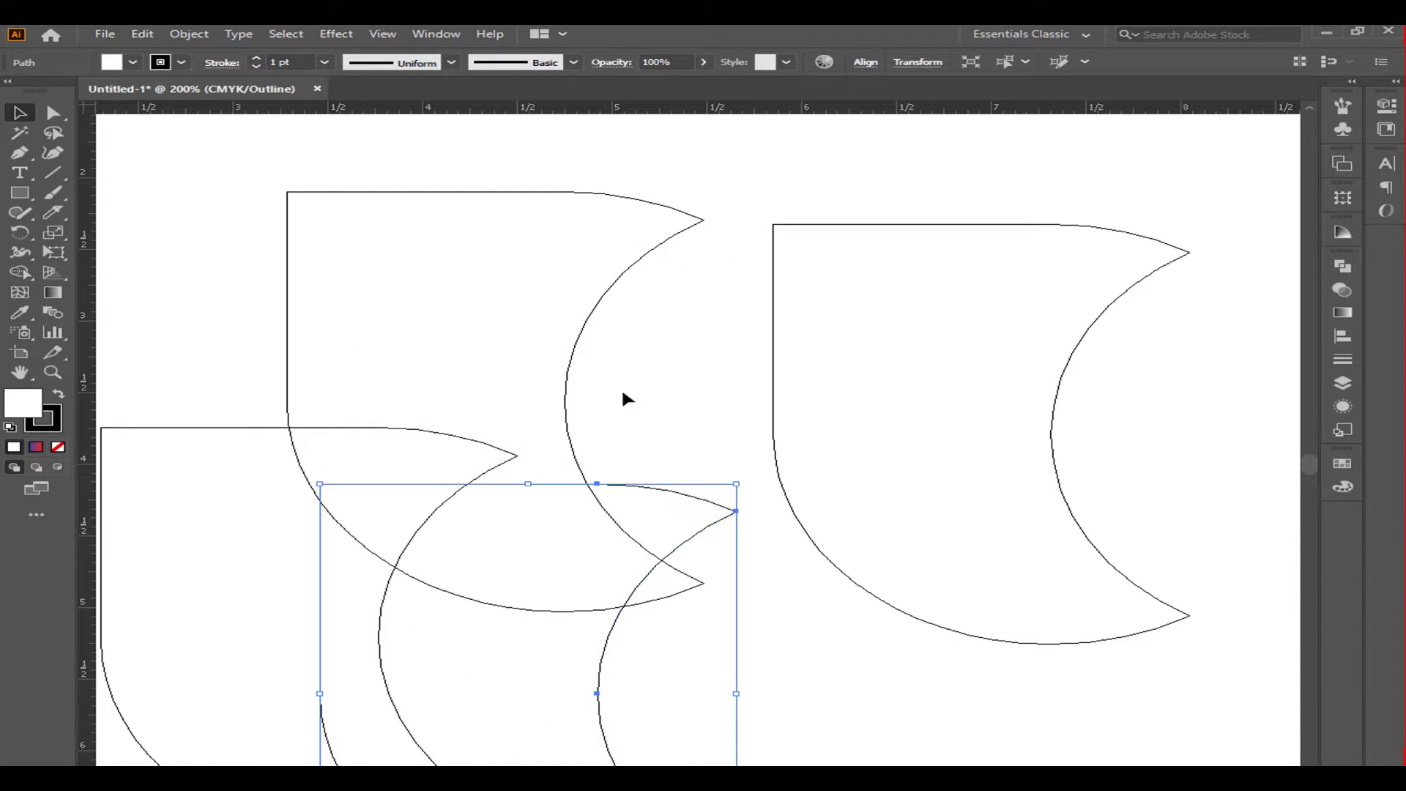
click(916, 225)
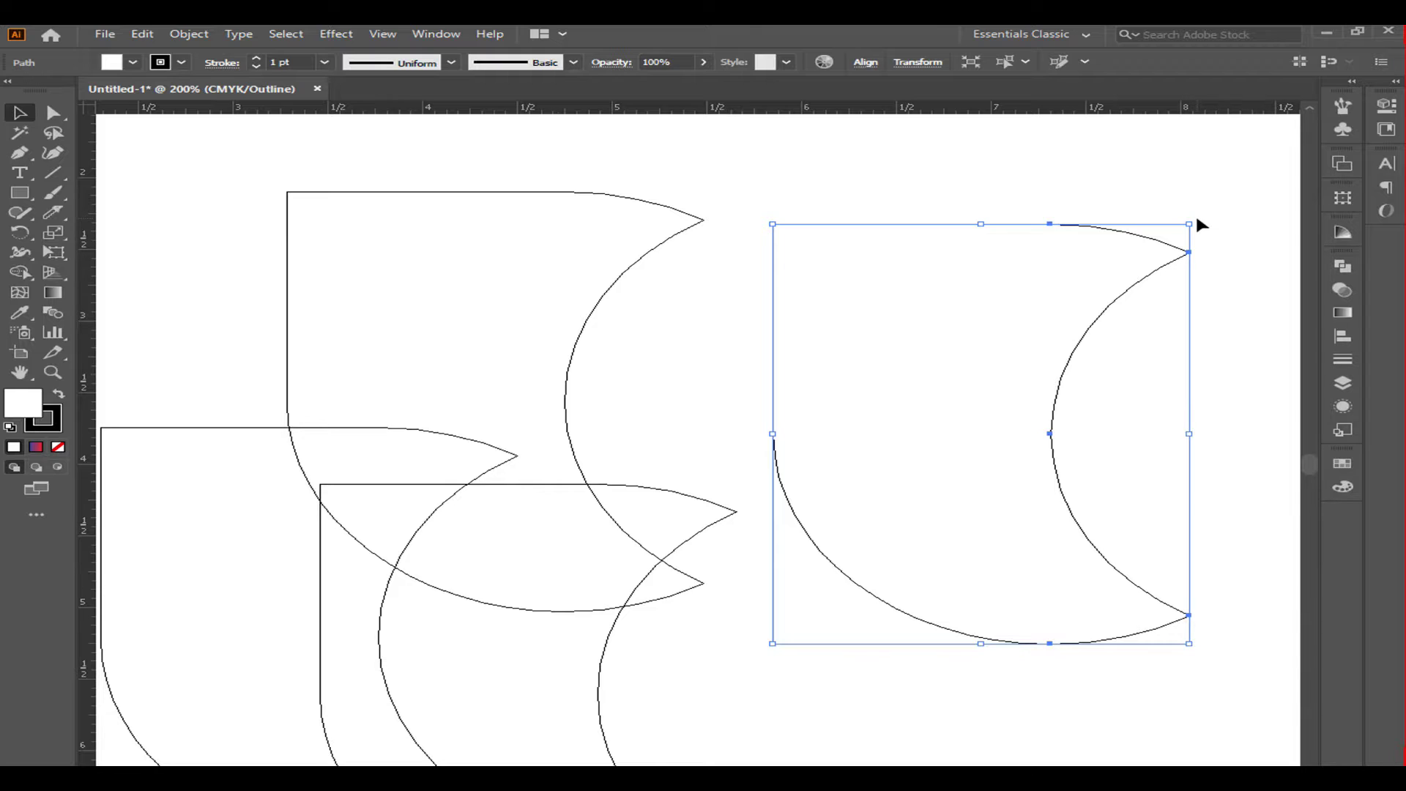
drag(1217, 325, 1156, 492)
drag(888, 287, 747, 207)
click(891, 145)
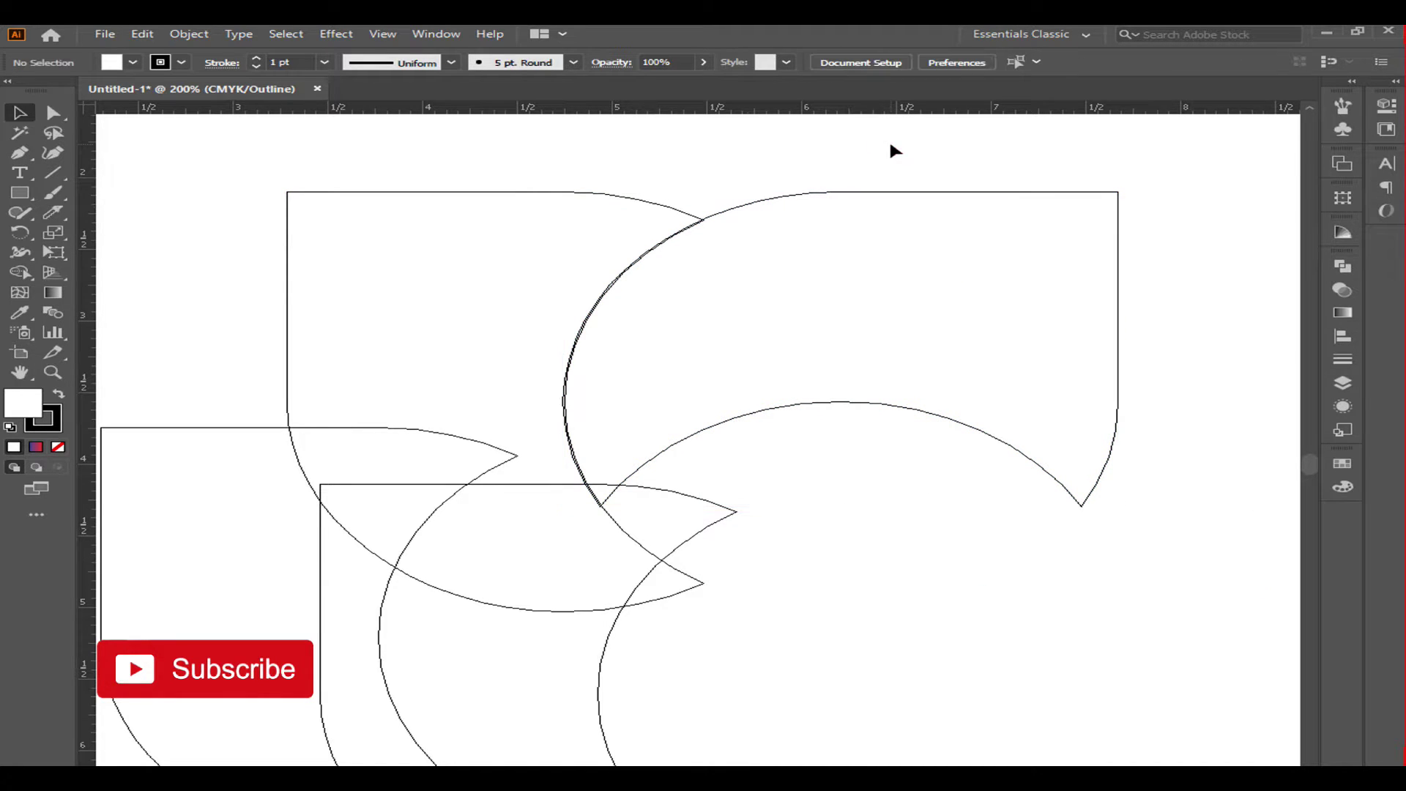
Rotate the lower middle copy 180° and fit its rounded edge into the crescent cut of the upper-right shape.
click(703, 499)
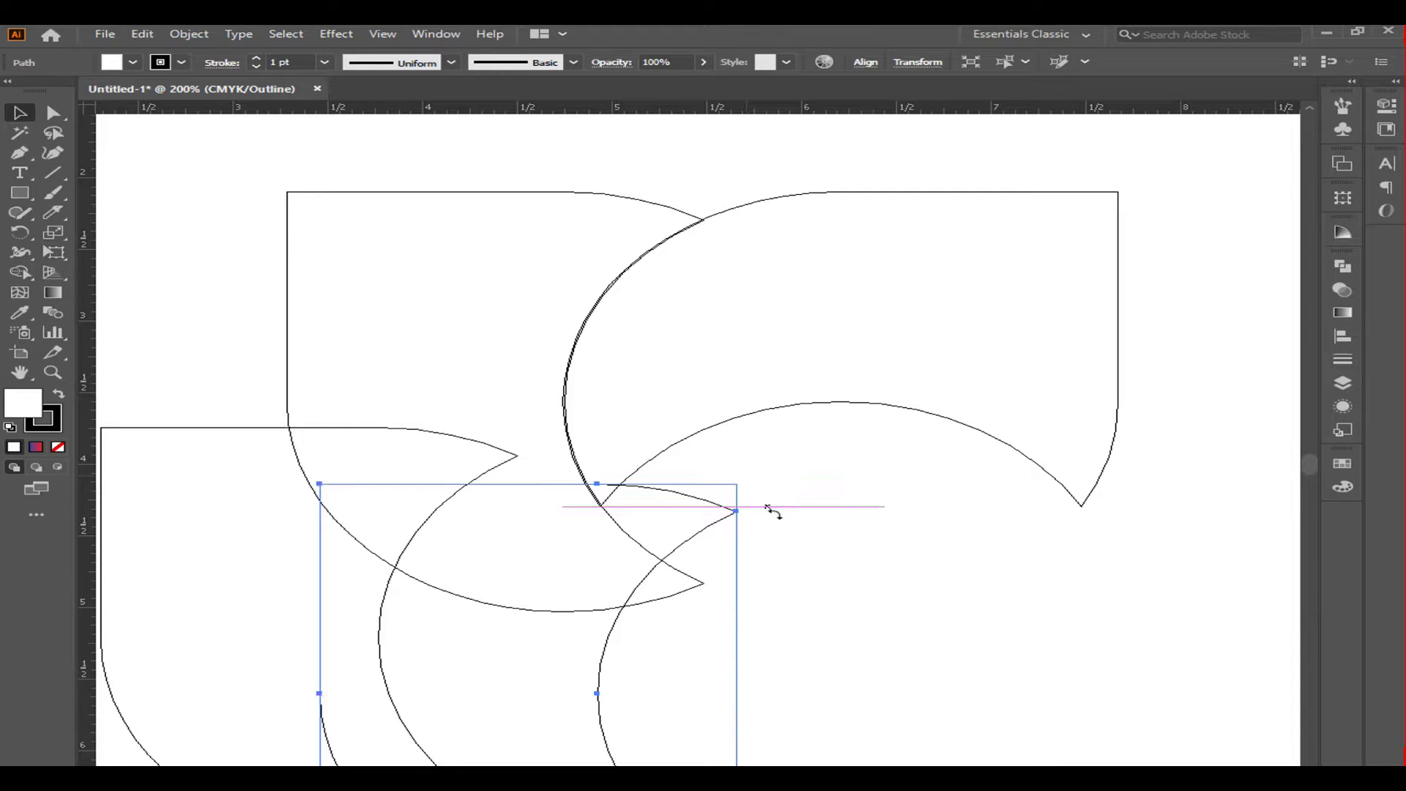
drag(769, 509, 458, 754)
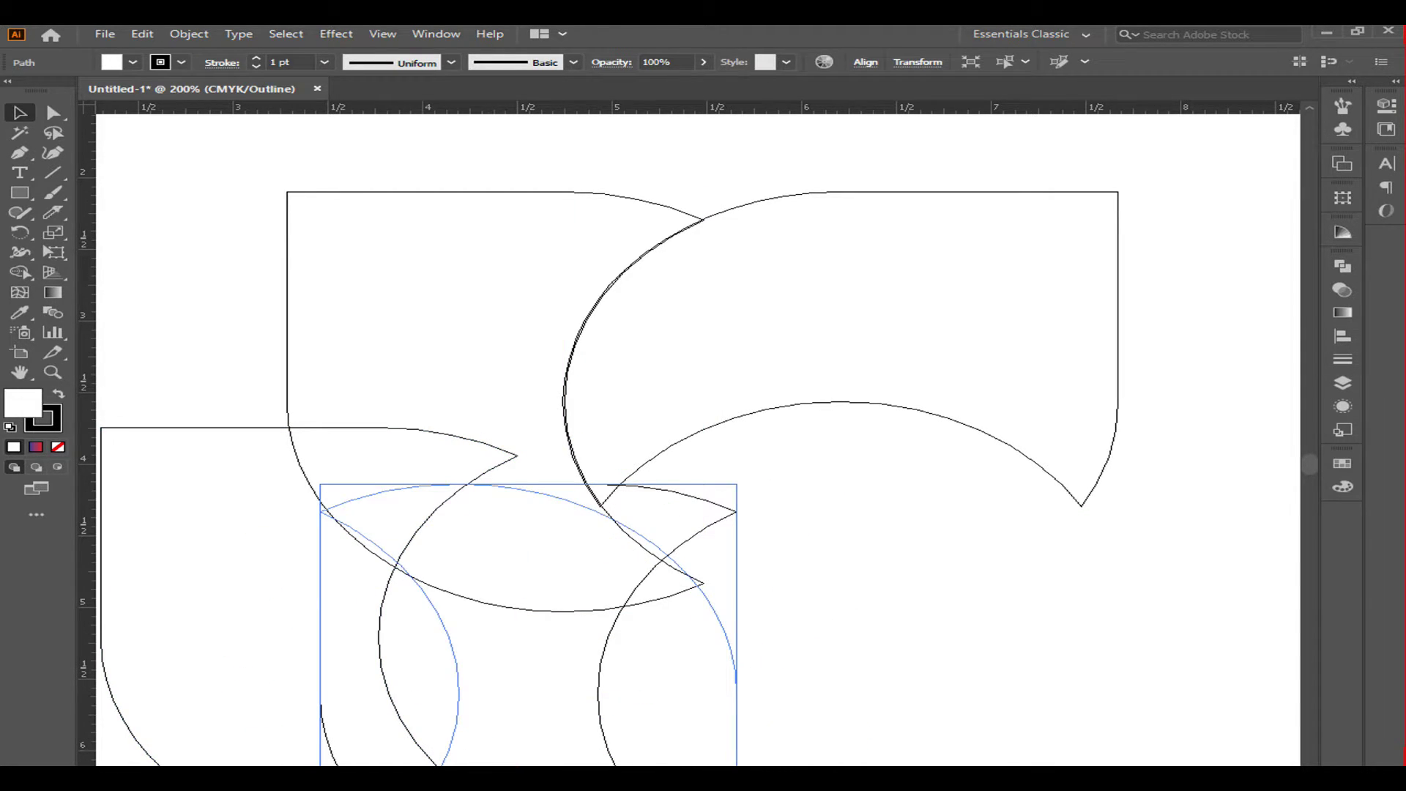
drag(580, 524, 958, 425)
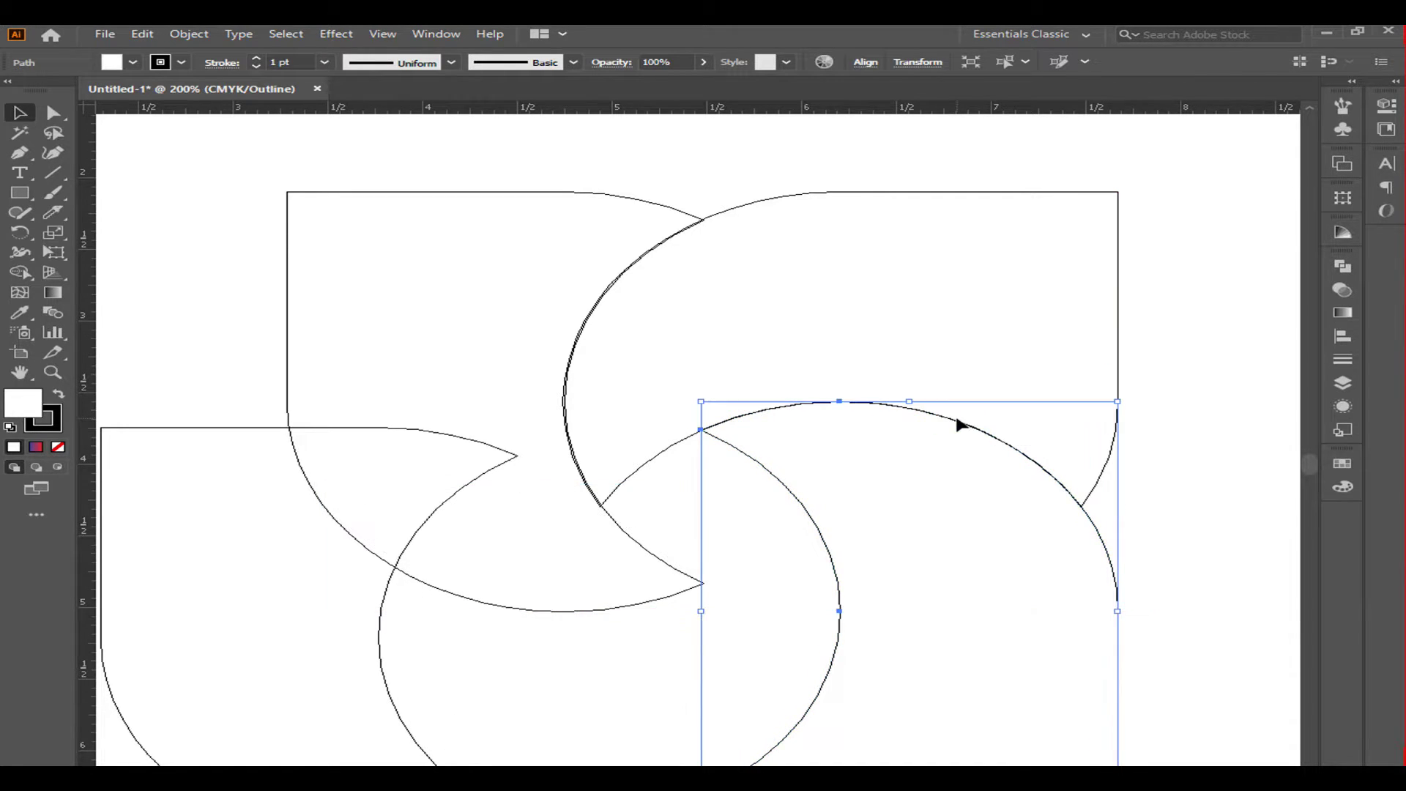
Rotate the last copy 90° counterclockwise and fit it into the lower-left quarter, aligned with the curves of its neighbours.
click(266, 426)
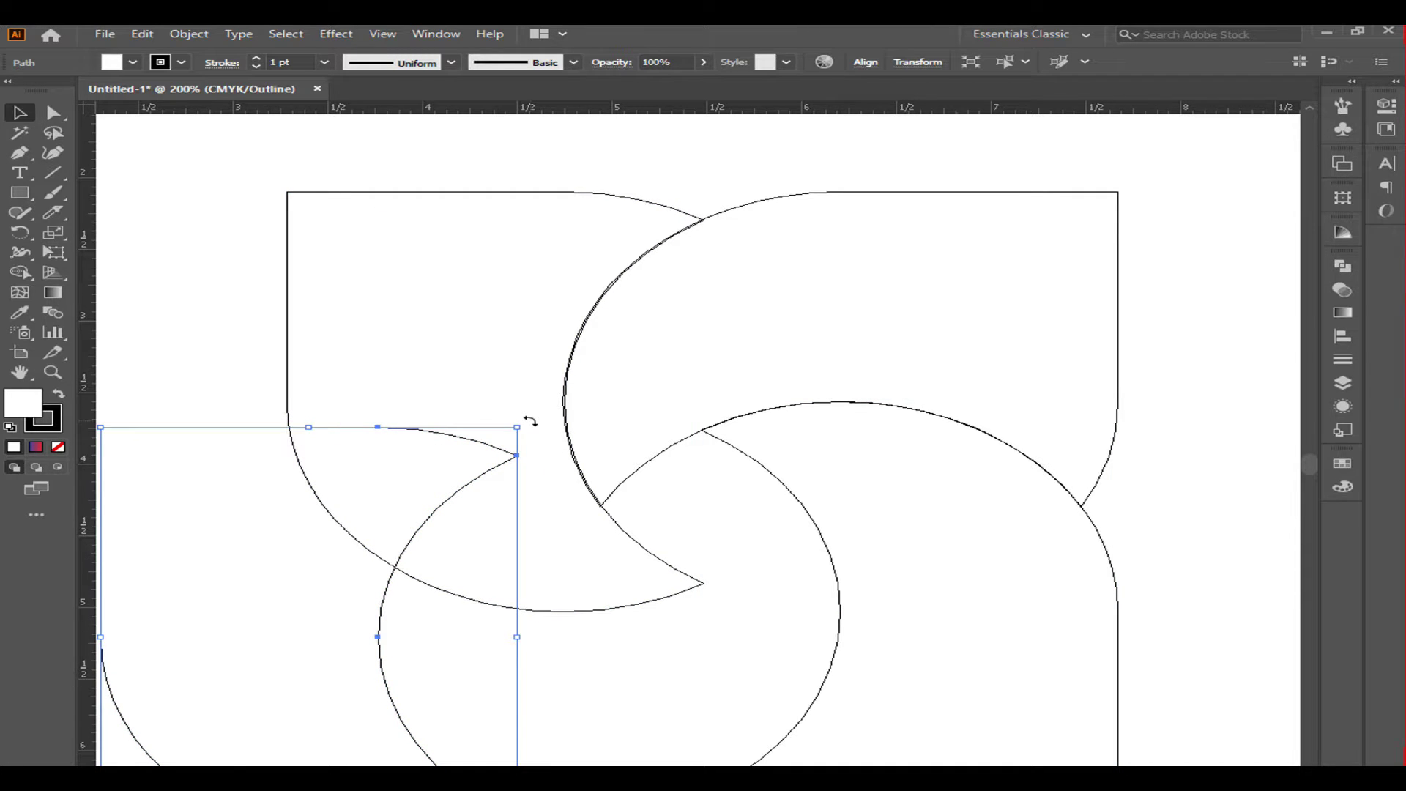
drag(520, 412, 129, 468)
drag(353, 584, 577, 577)
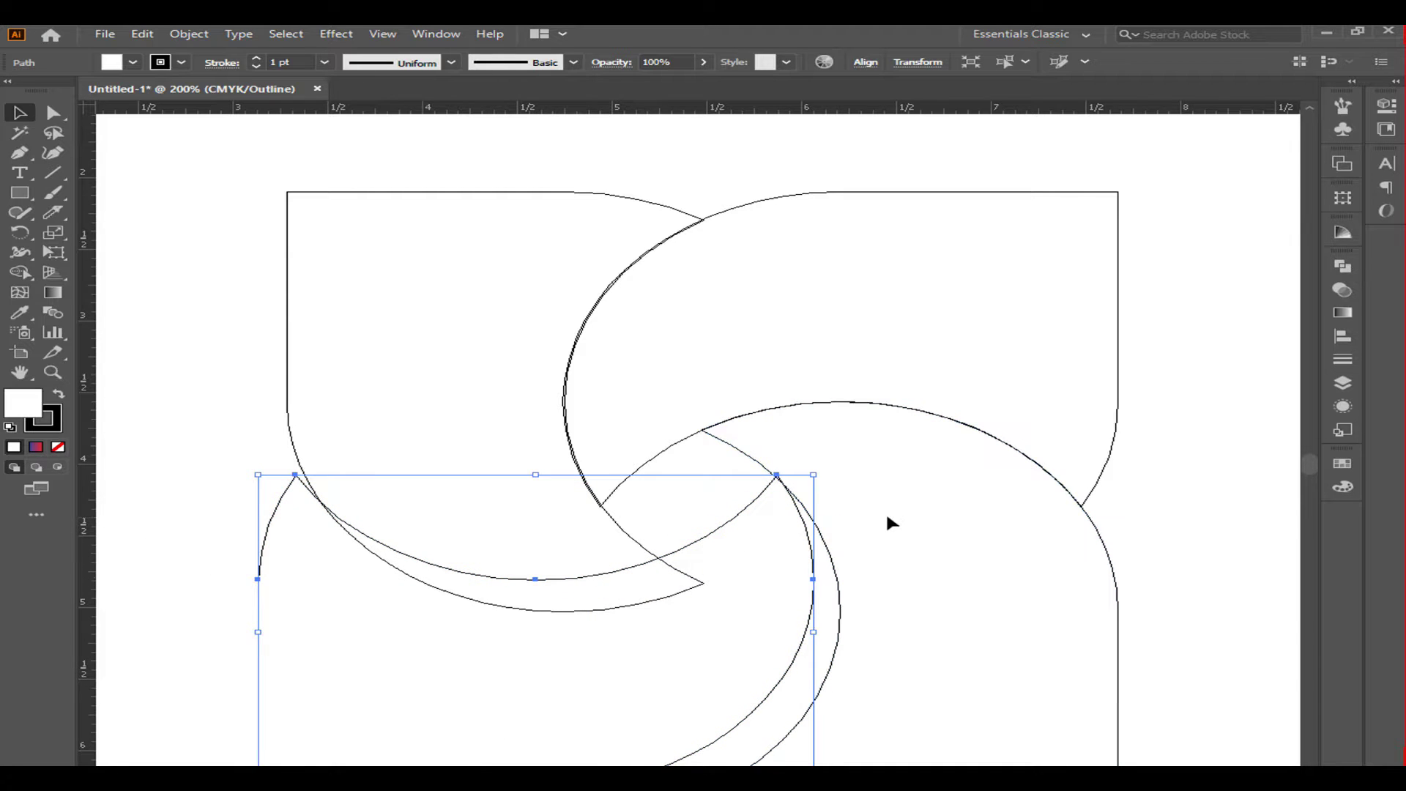
scroll(888, 517, down, 1)
drag(913, 558, 840, 426)
click(675, 410)
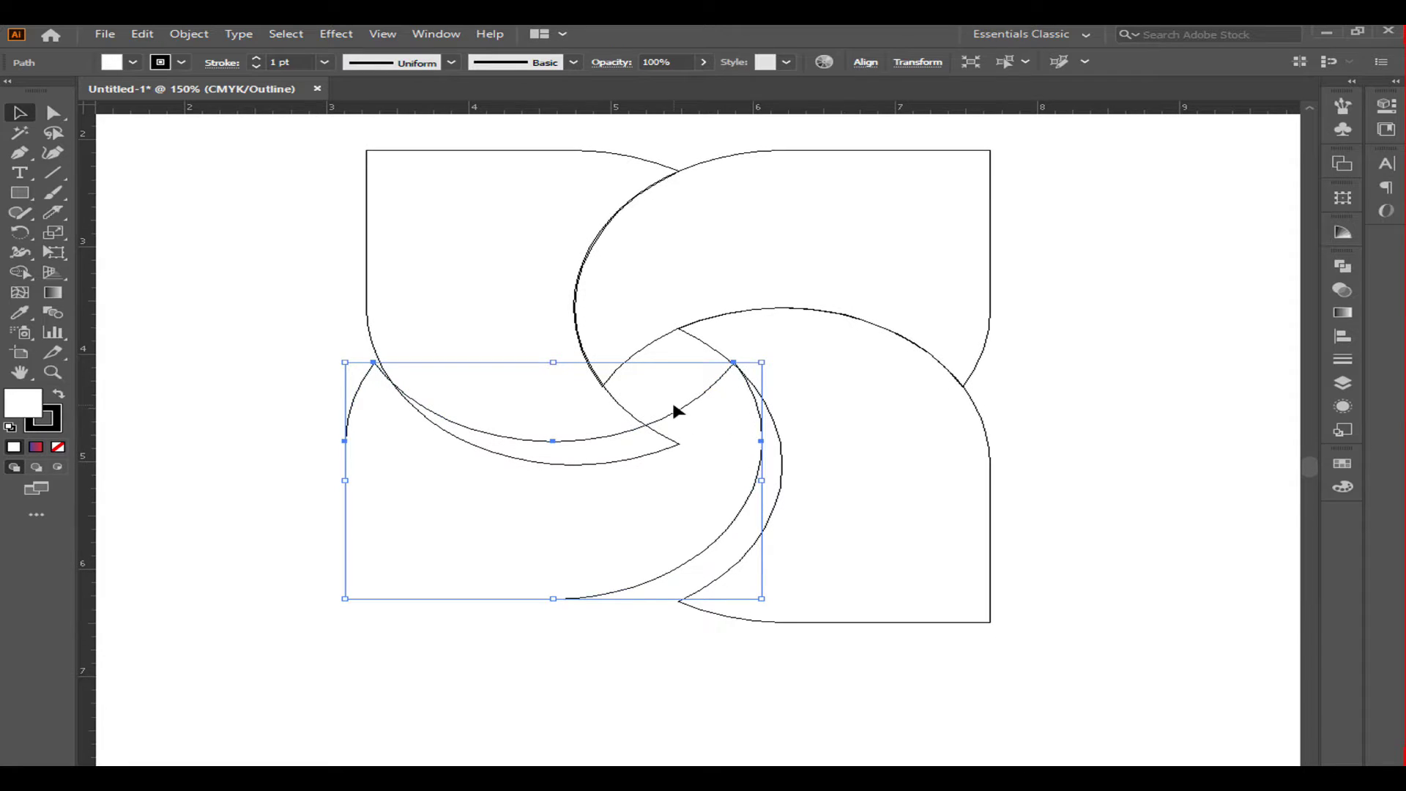
drag(681, 425, 695, 434)
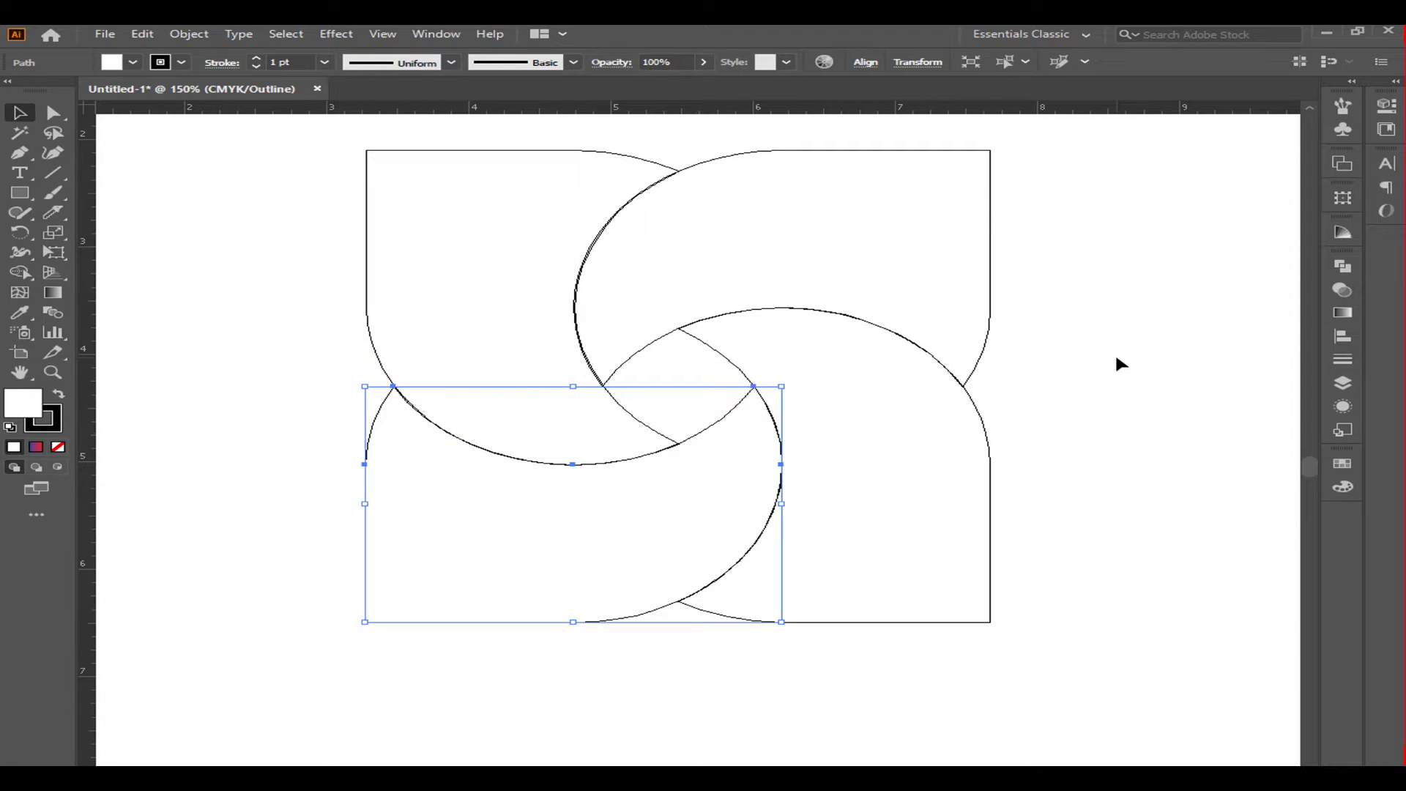
click(1116, 358)
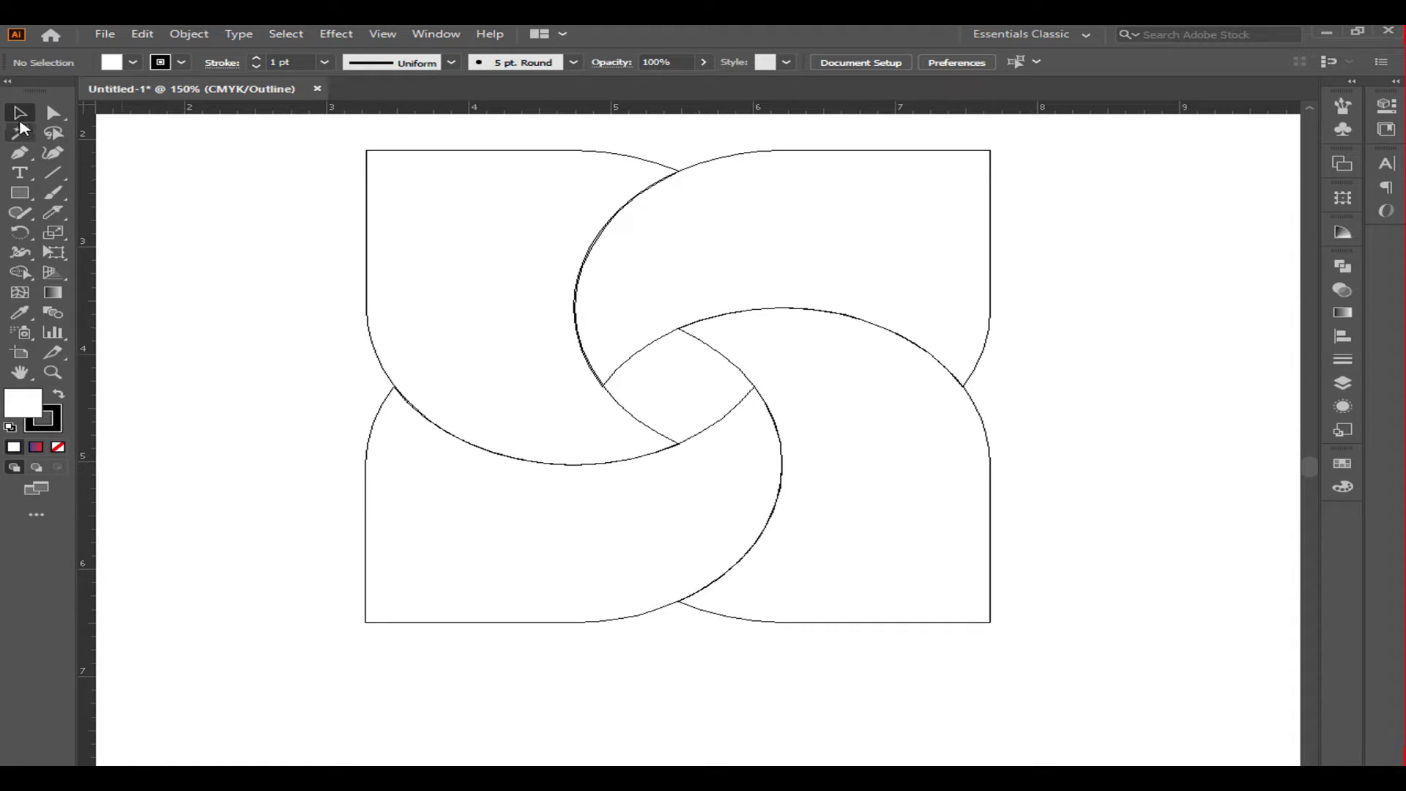
Remove the stroke from all four shapes and switch the document from outline view to GPU Preview.
drag(229, 205, 935, 606)
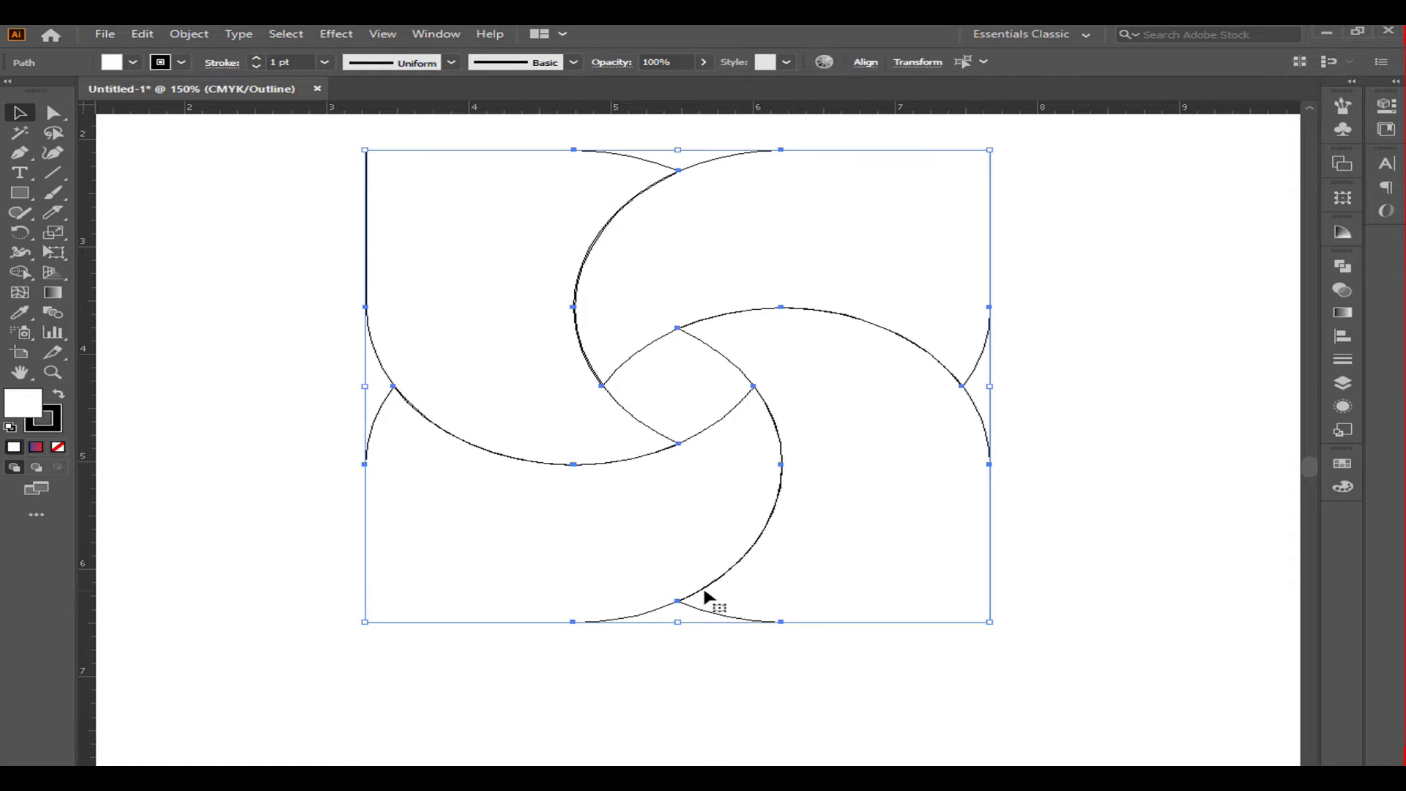
click(59, 423)
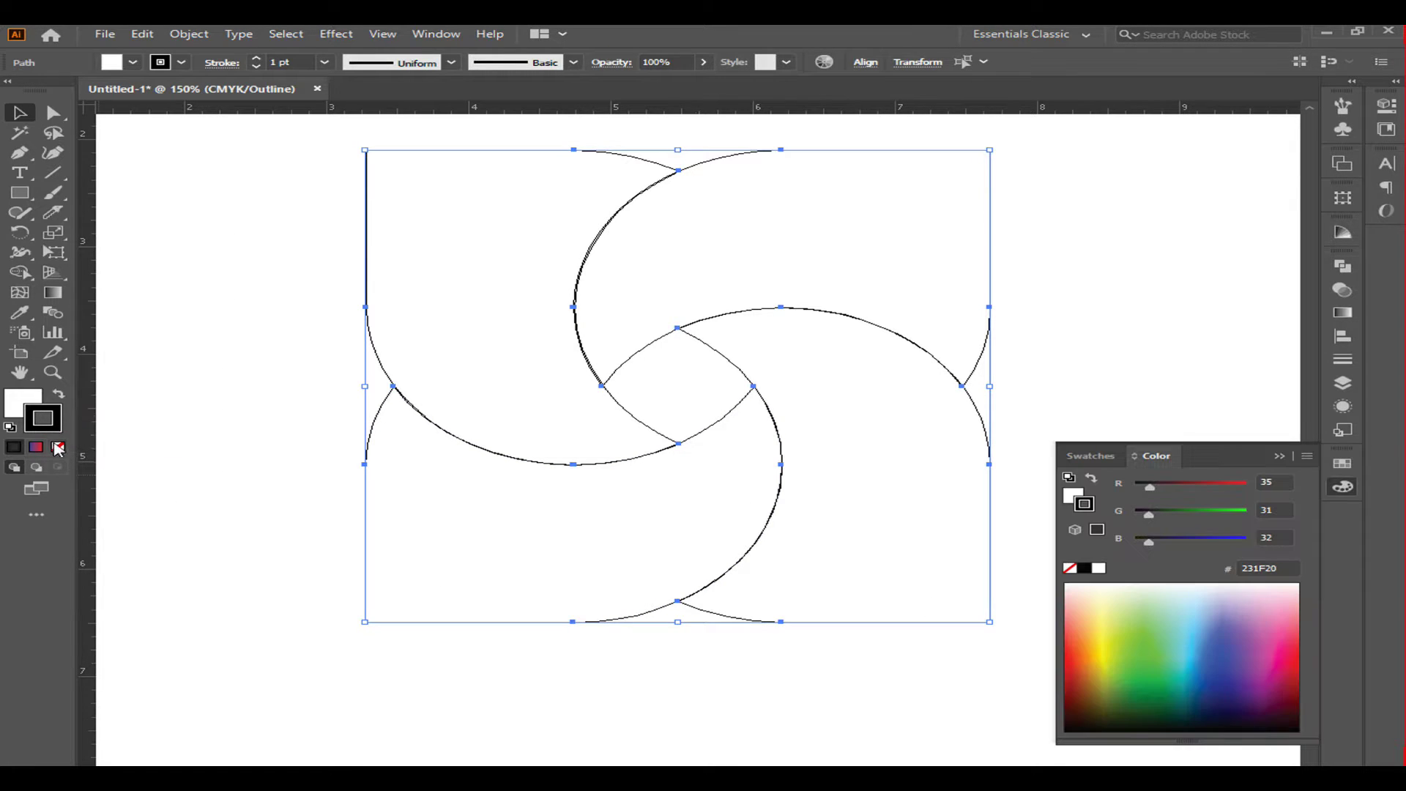
click(58, 447)
click(22, 405)
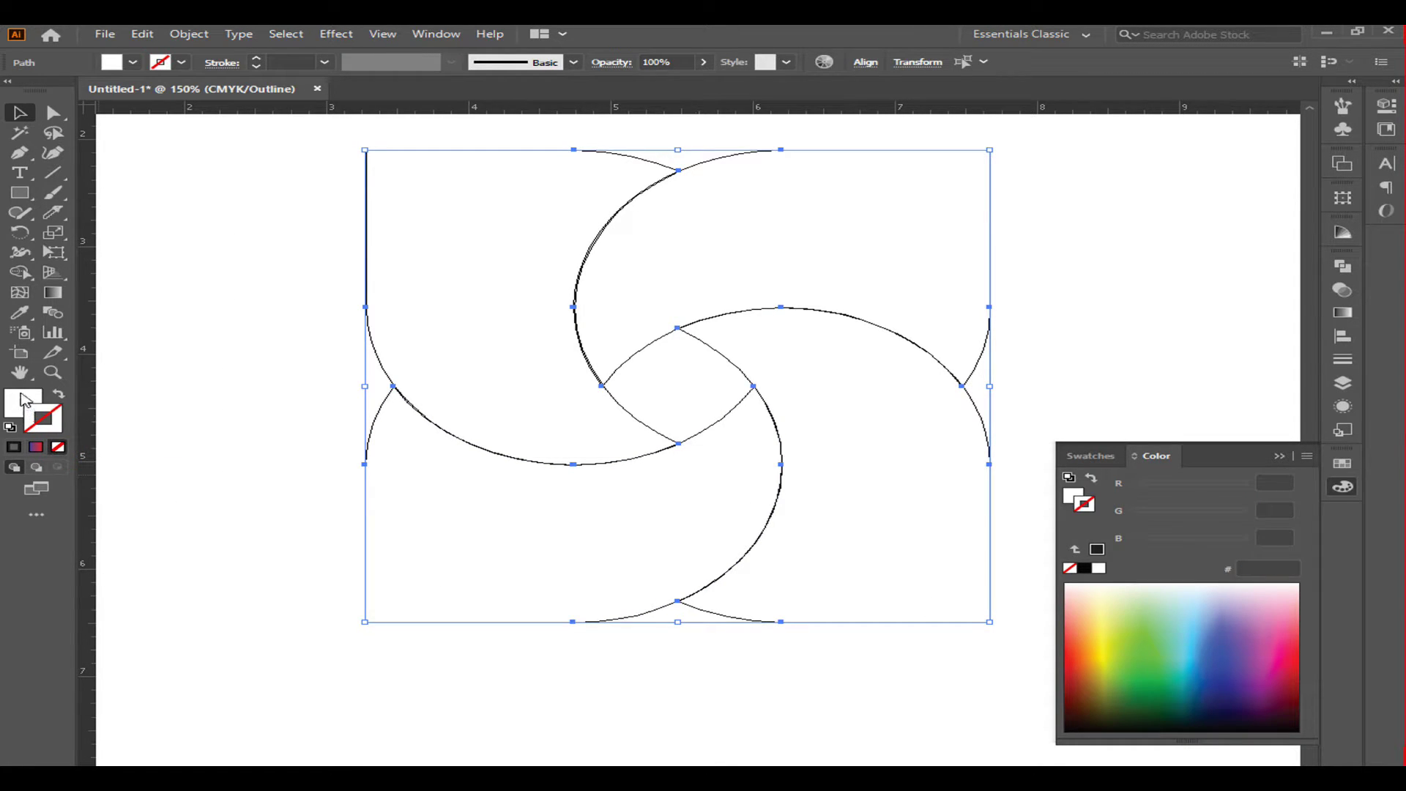
click(270, 415)
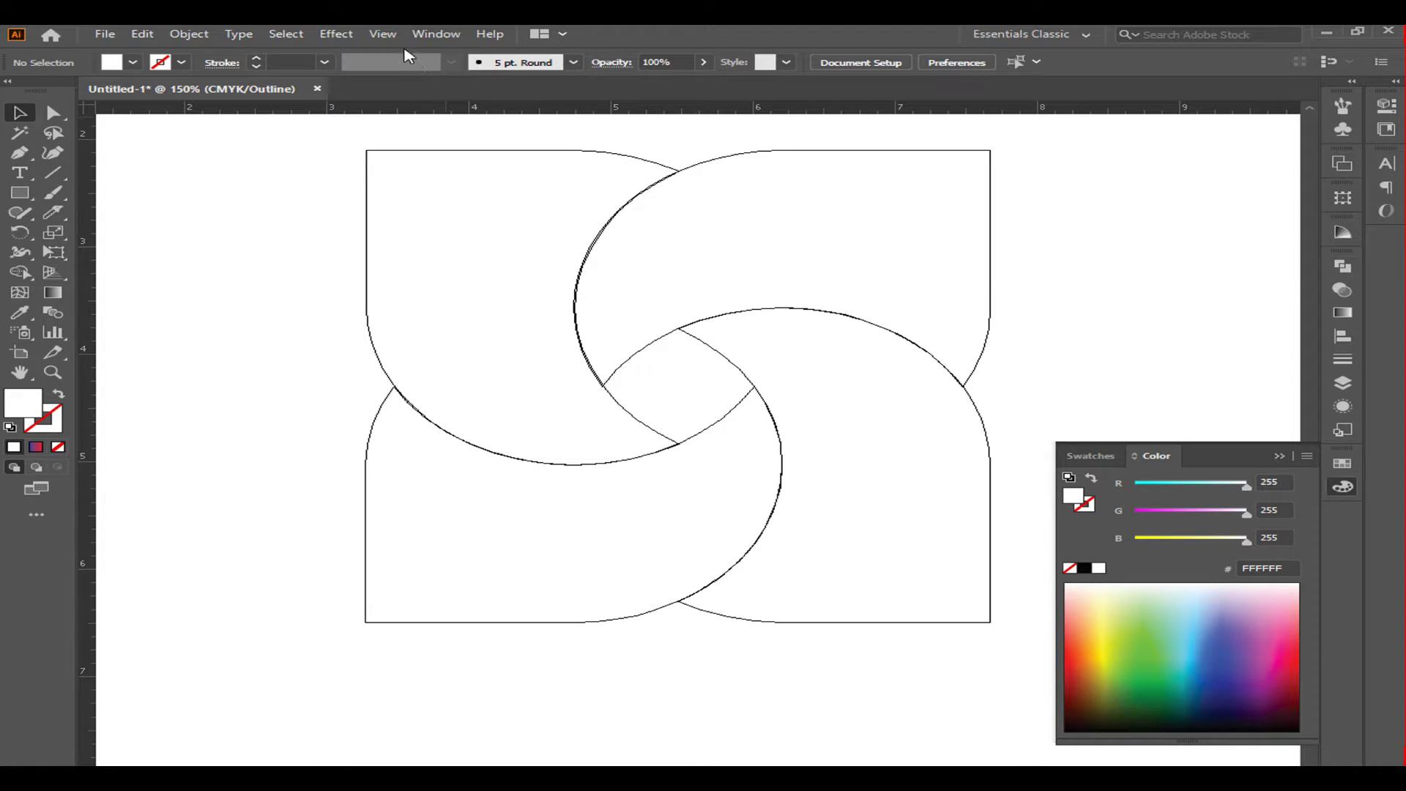
click(380, 34)
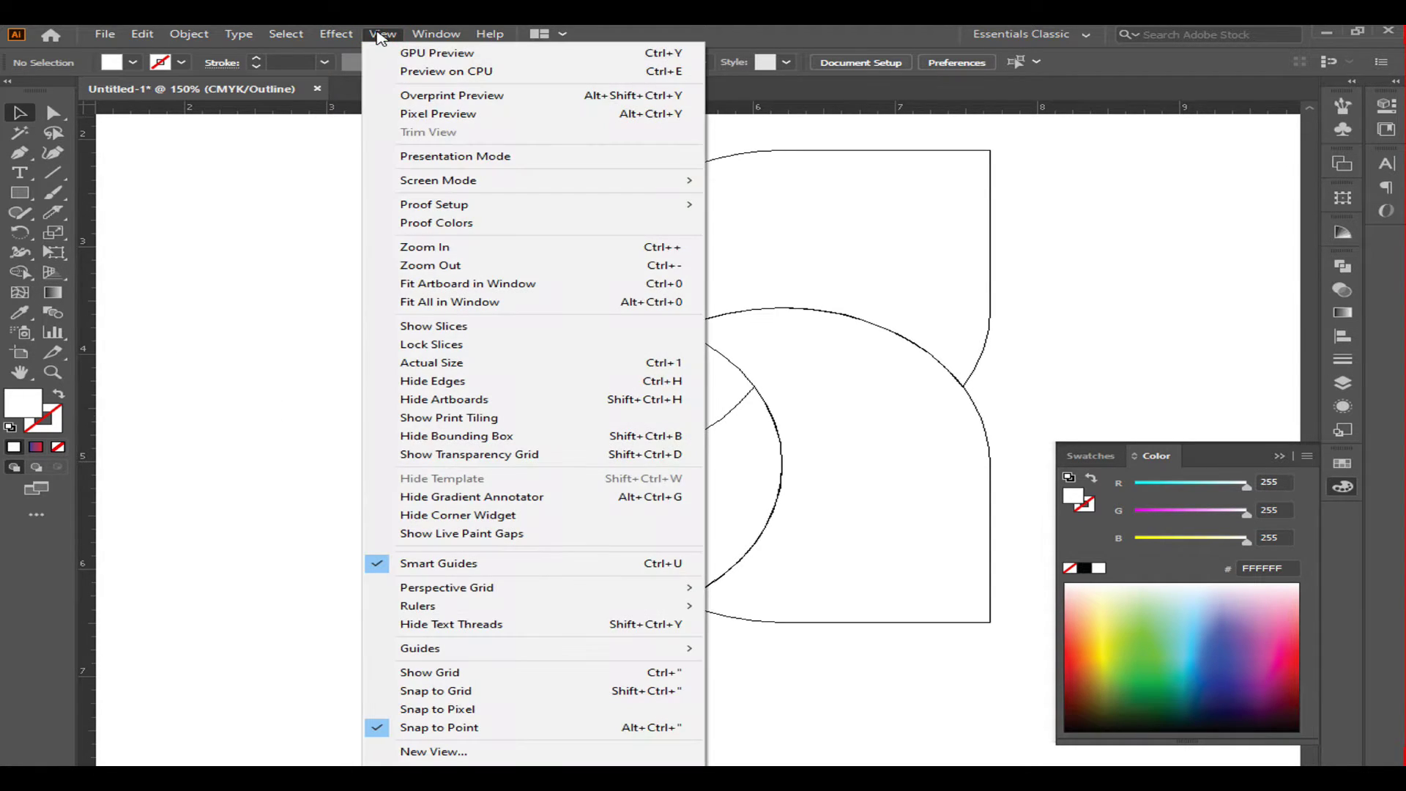
click(432, 55)
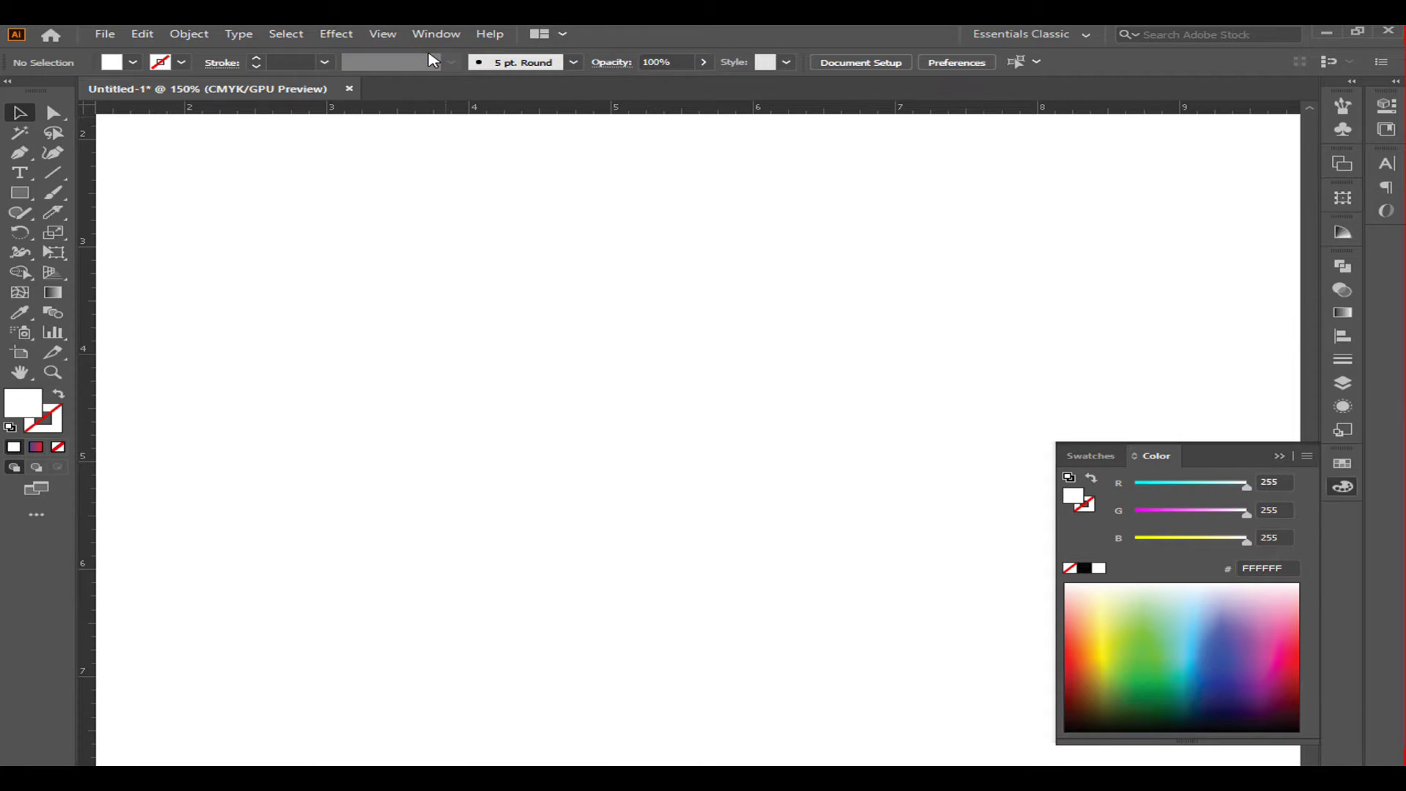
Fill the upper-left shape light green, the upper-right purple, the lower-right dark green and the lower-left yellow.
click(456, 249)
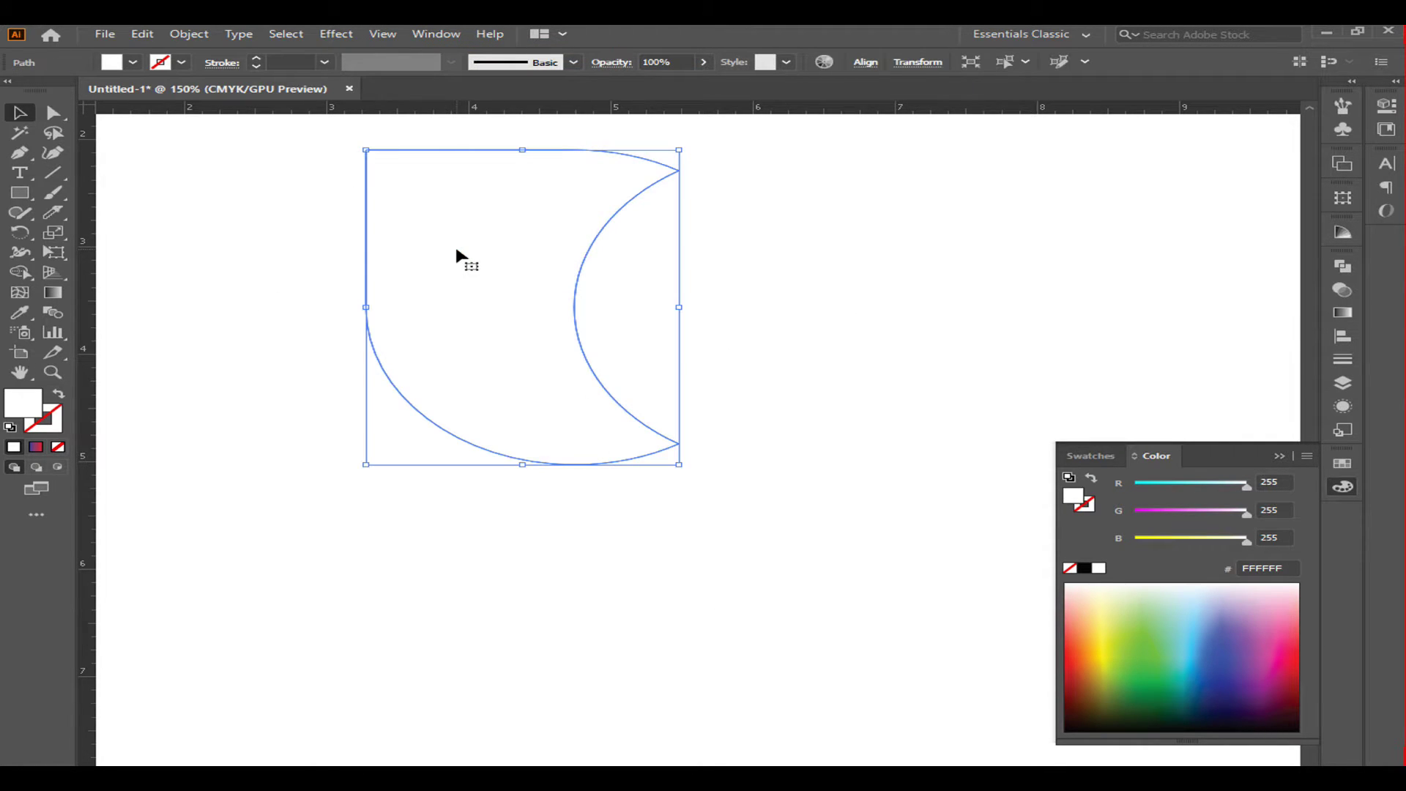
click(1139, 650)
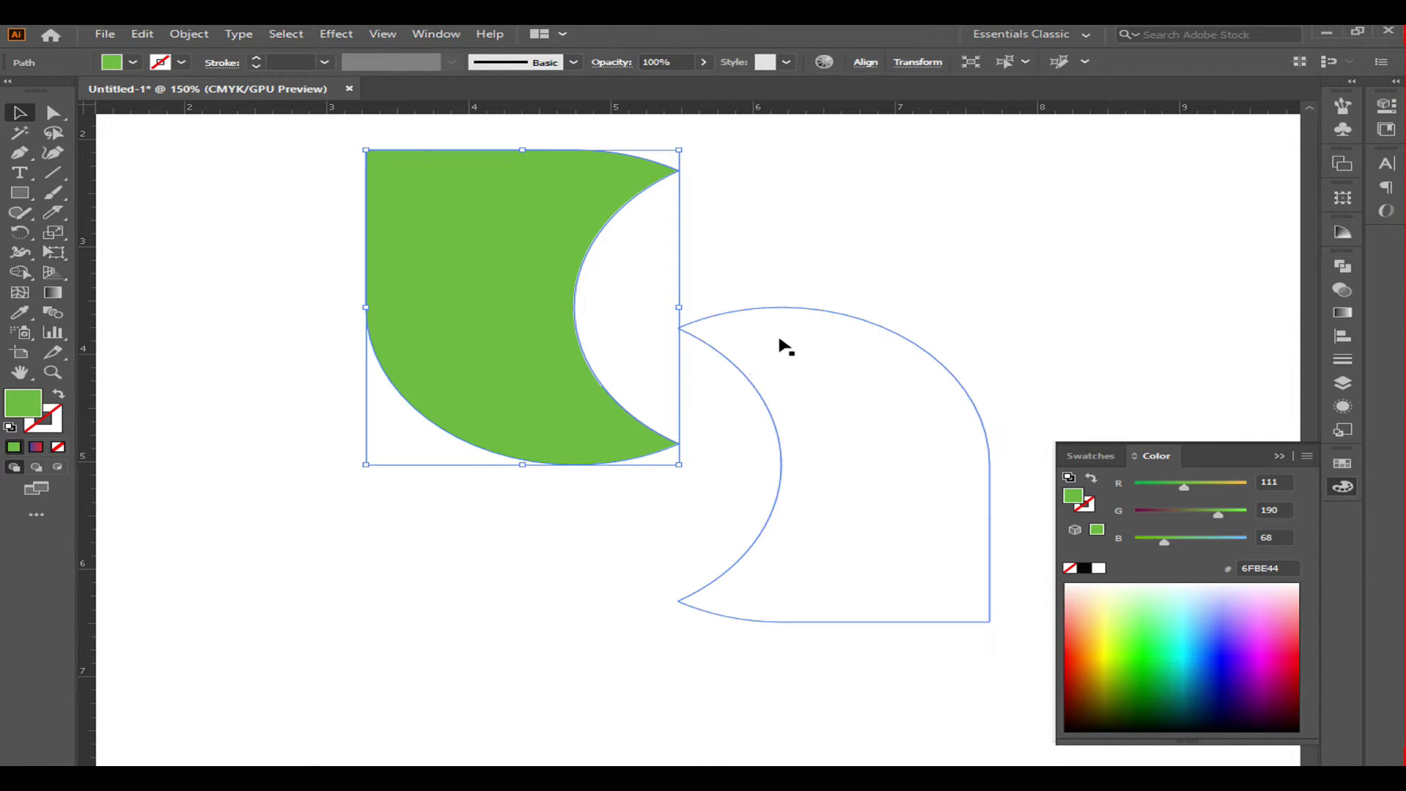
click(769, 252)
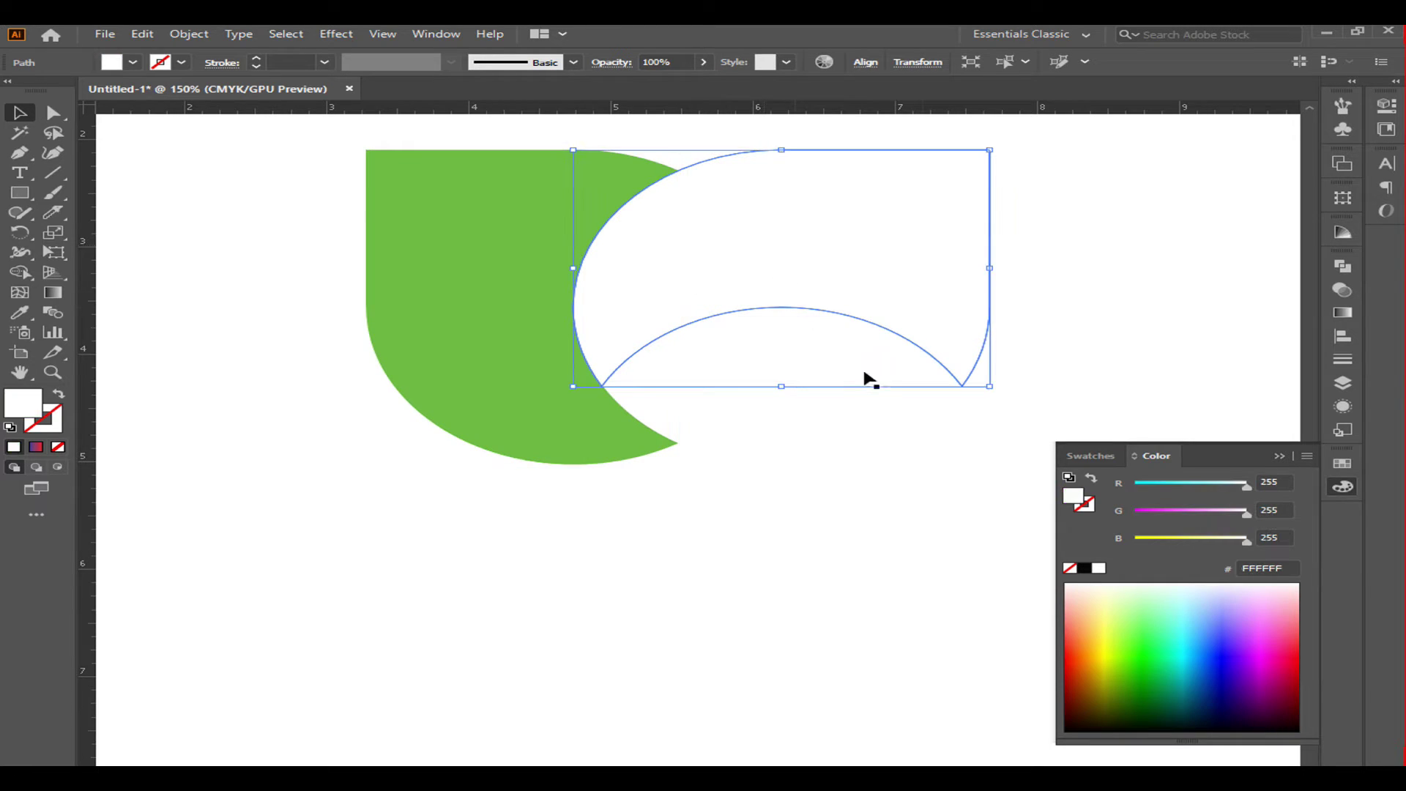
click(1228, 634)
click(792, 466)
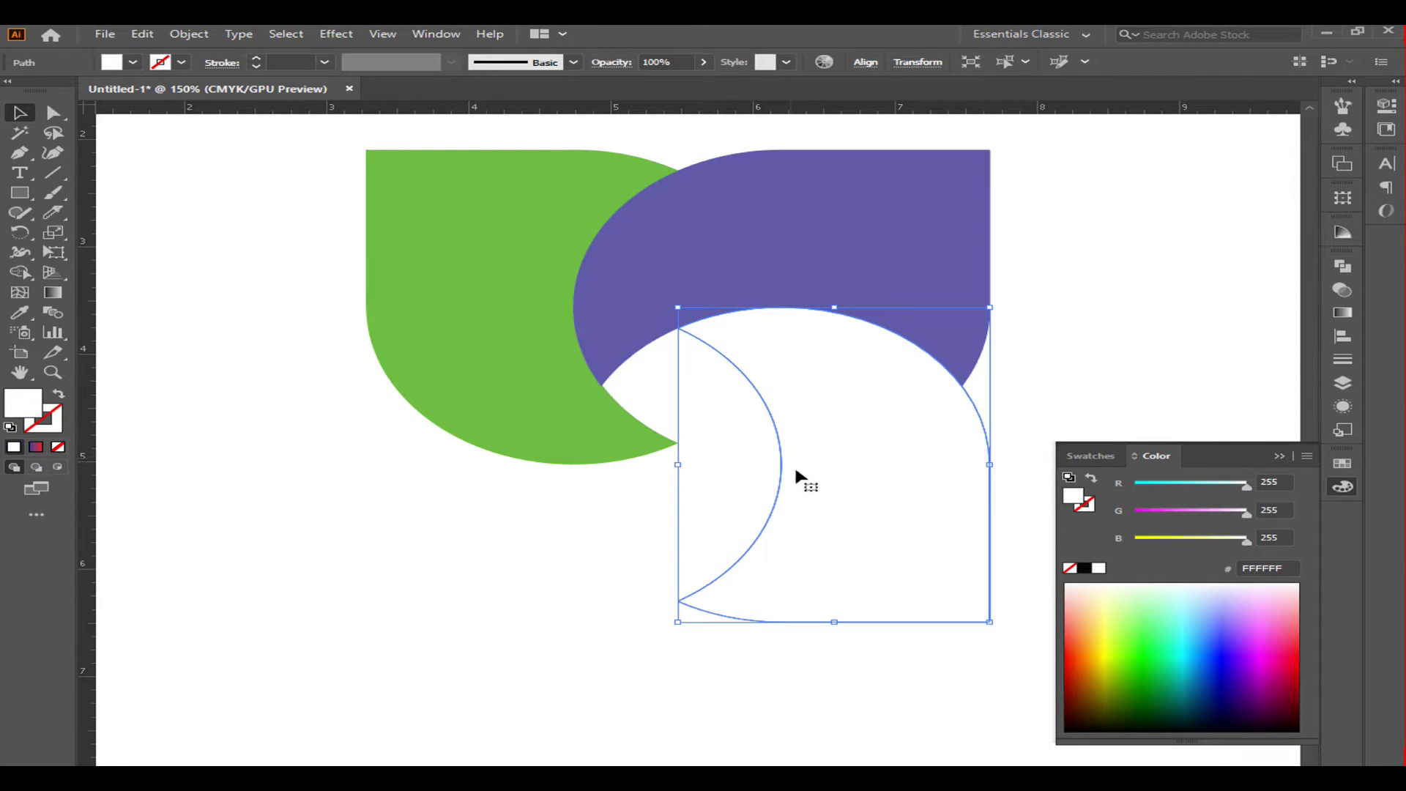
click(1123, 685)
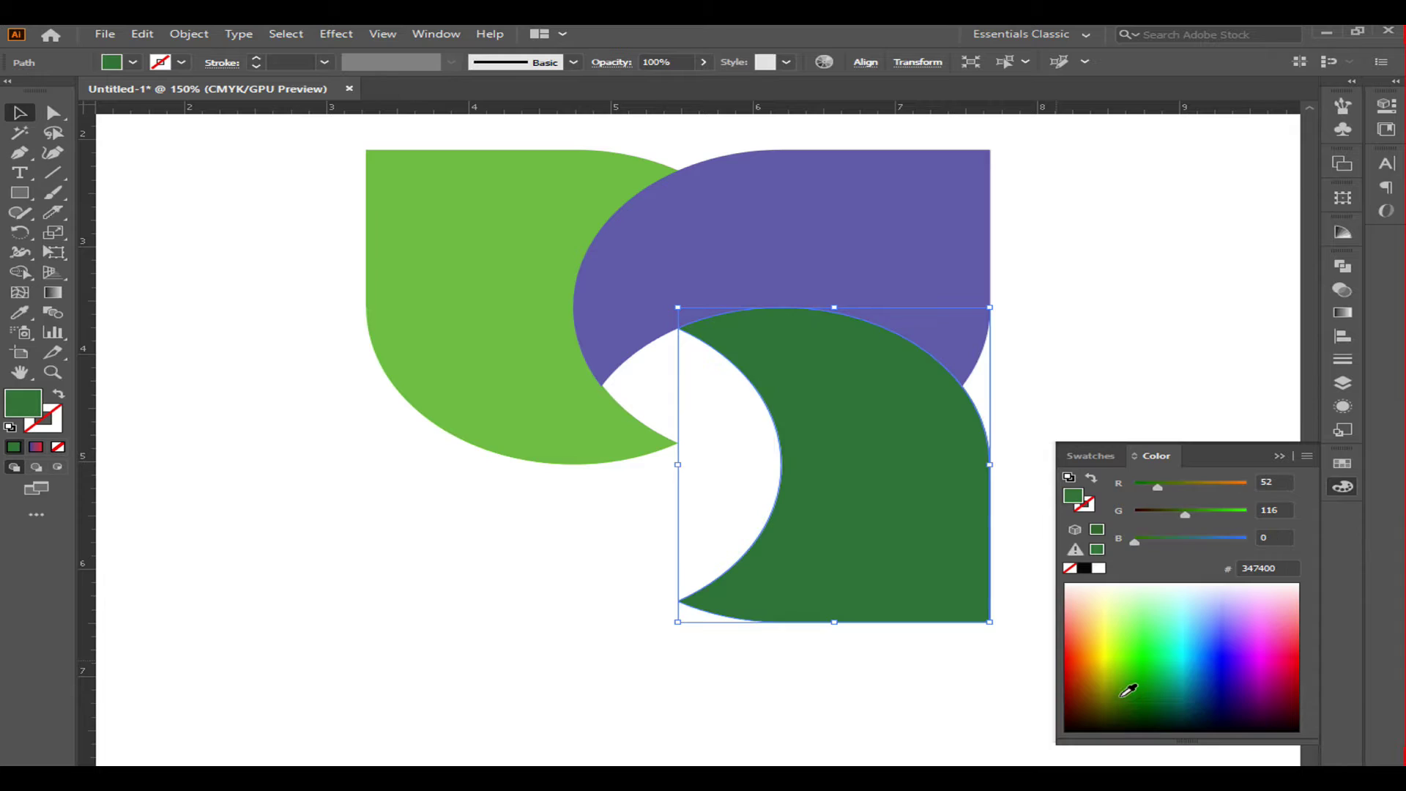
click(590, 540)
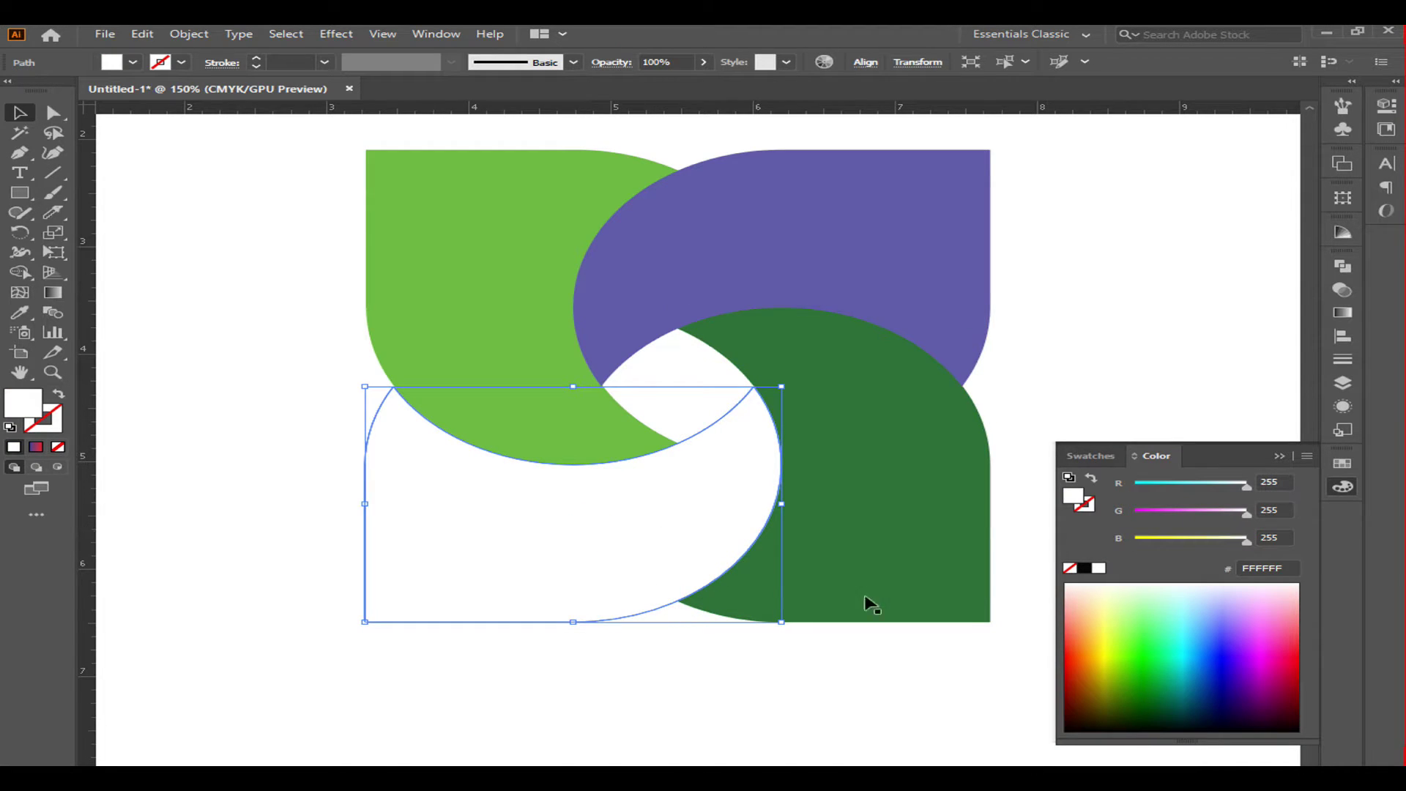
click(1114, 650)
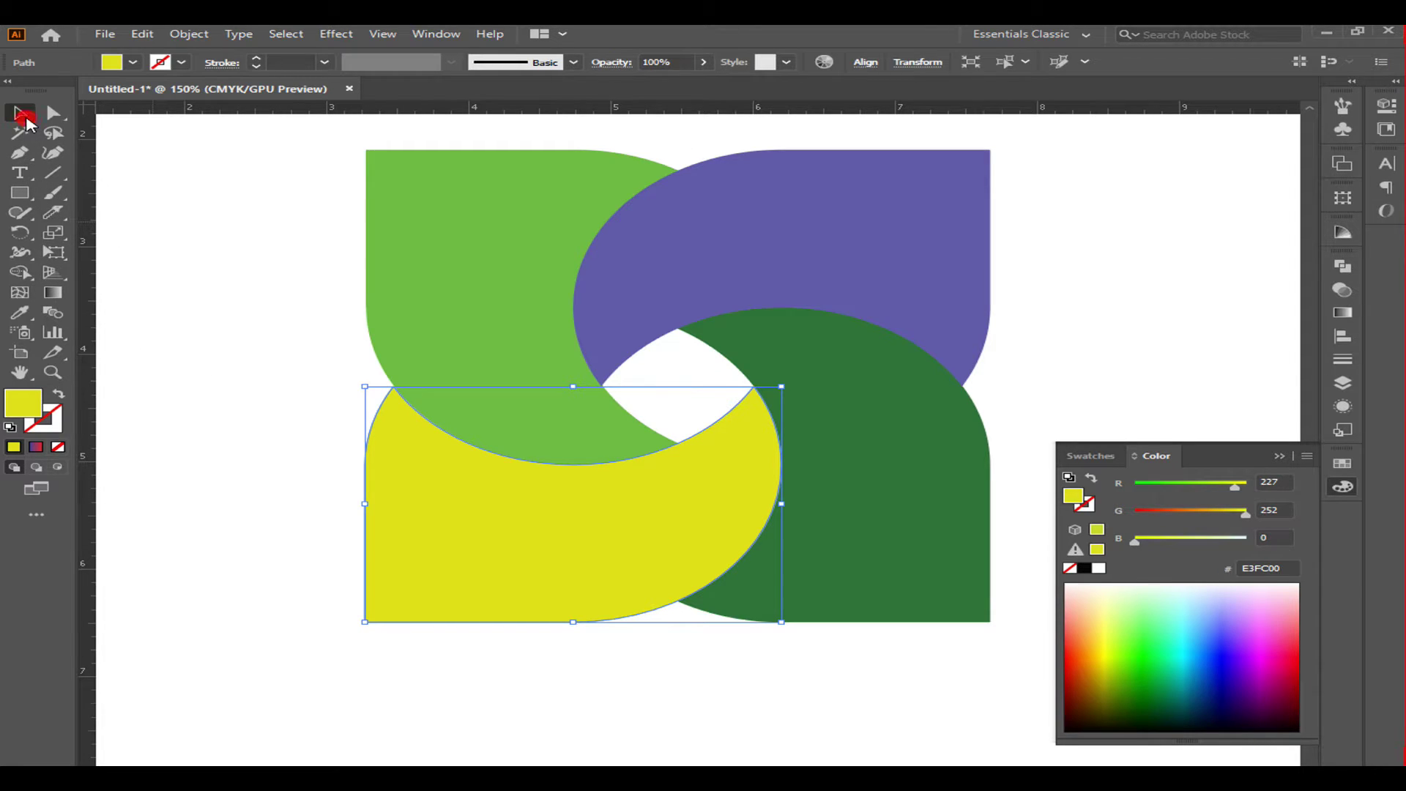
Rotate all four shapes together 45° clockwise so their corners point up, down, left and right.
drag(266, 138, 929, 612)
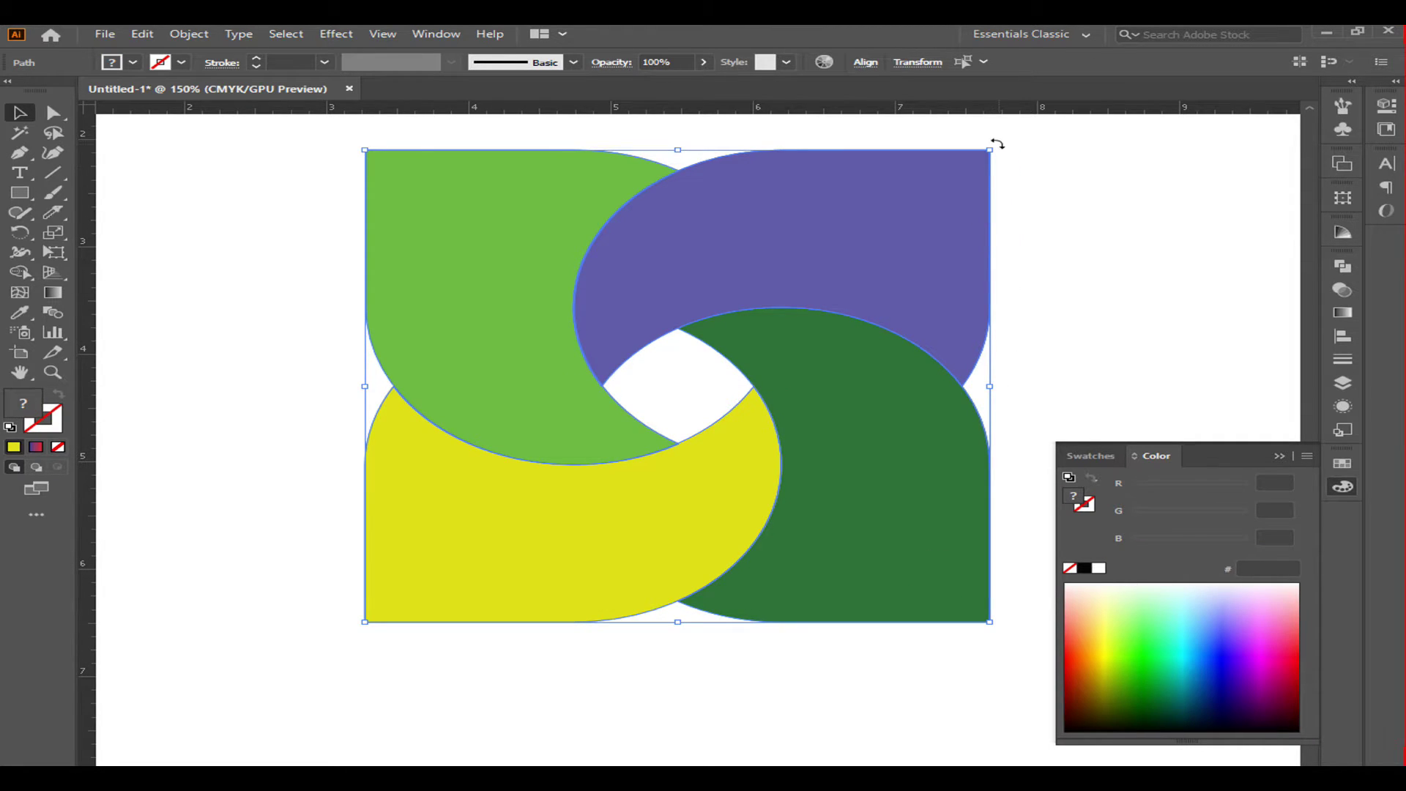
drag(994, 144, 994, 144)
drag(1046, 265, 1045, 366)
scroll(753, 415, down, 2)
scroll(753, 414, up, 1)
key(super)
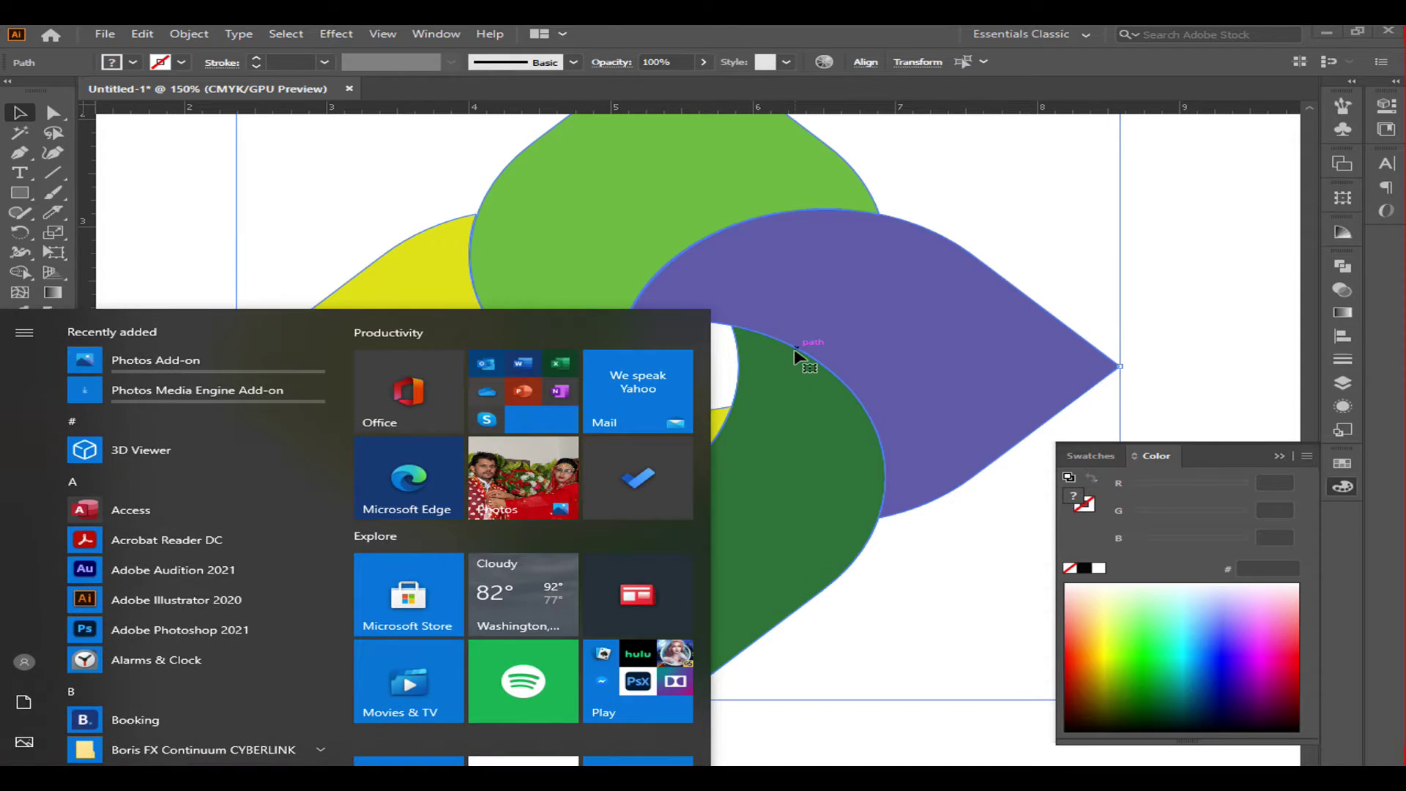
click(805, 361)
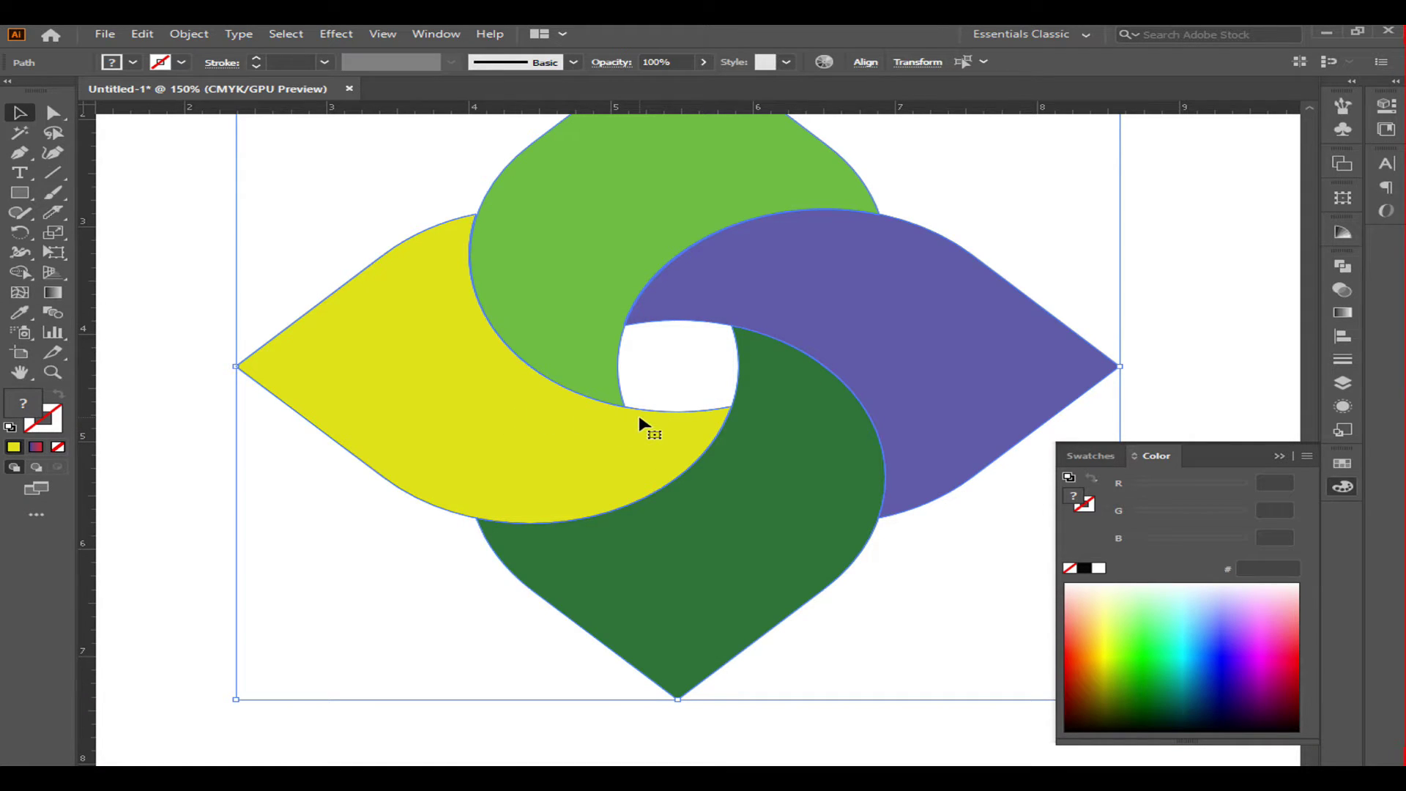
scroll(644, 424, down, 1)
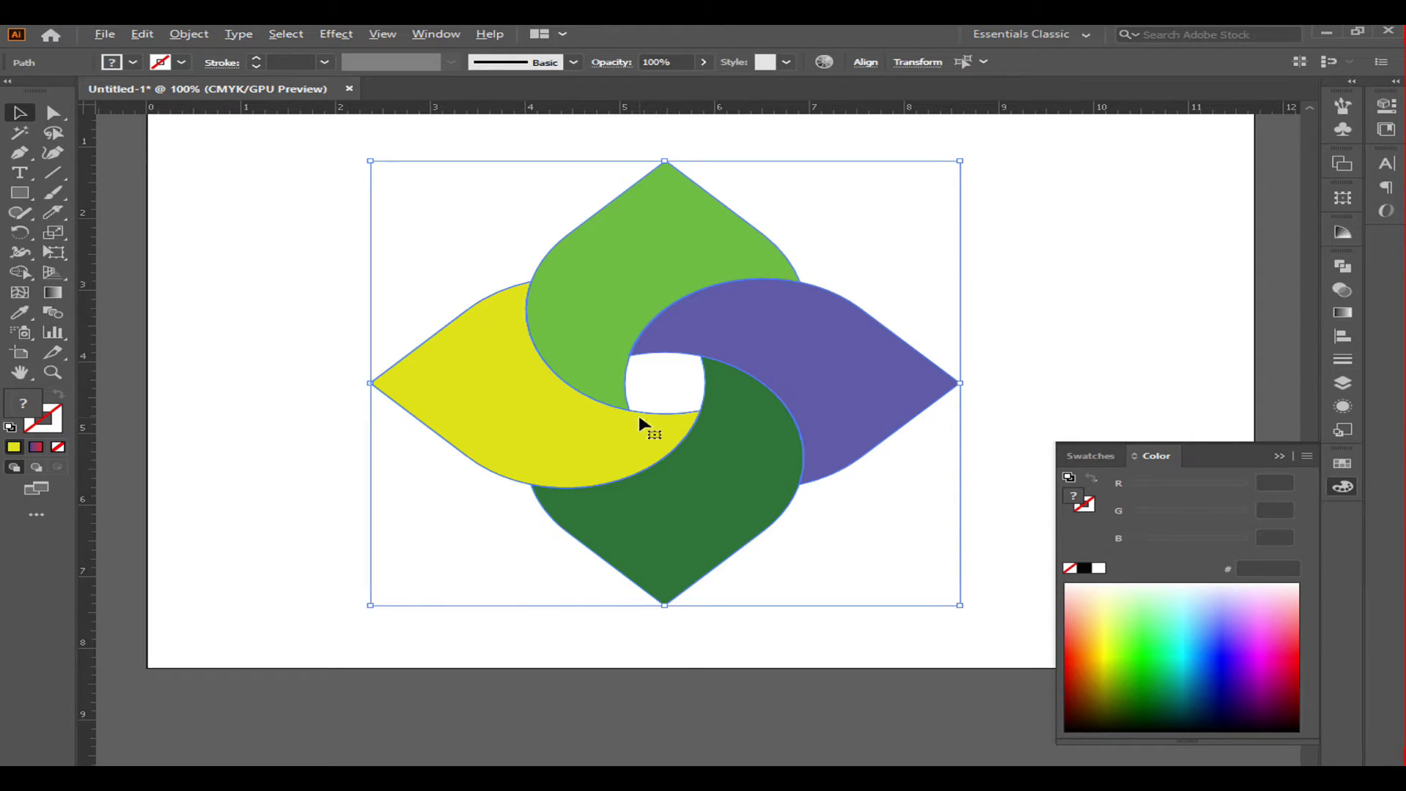
Apply the blue-to-red linear gradient fill to all four shapes and deselect them.
key(ctrl+shift+b)
key(ctrl+shift+b)
click(37, 447)
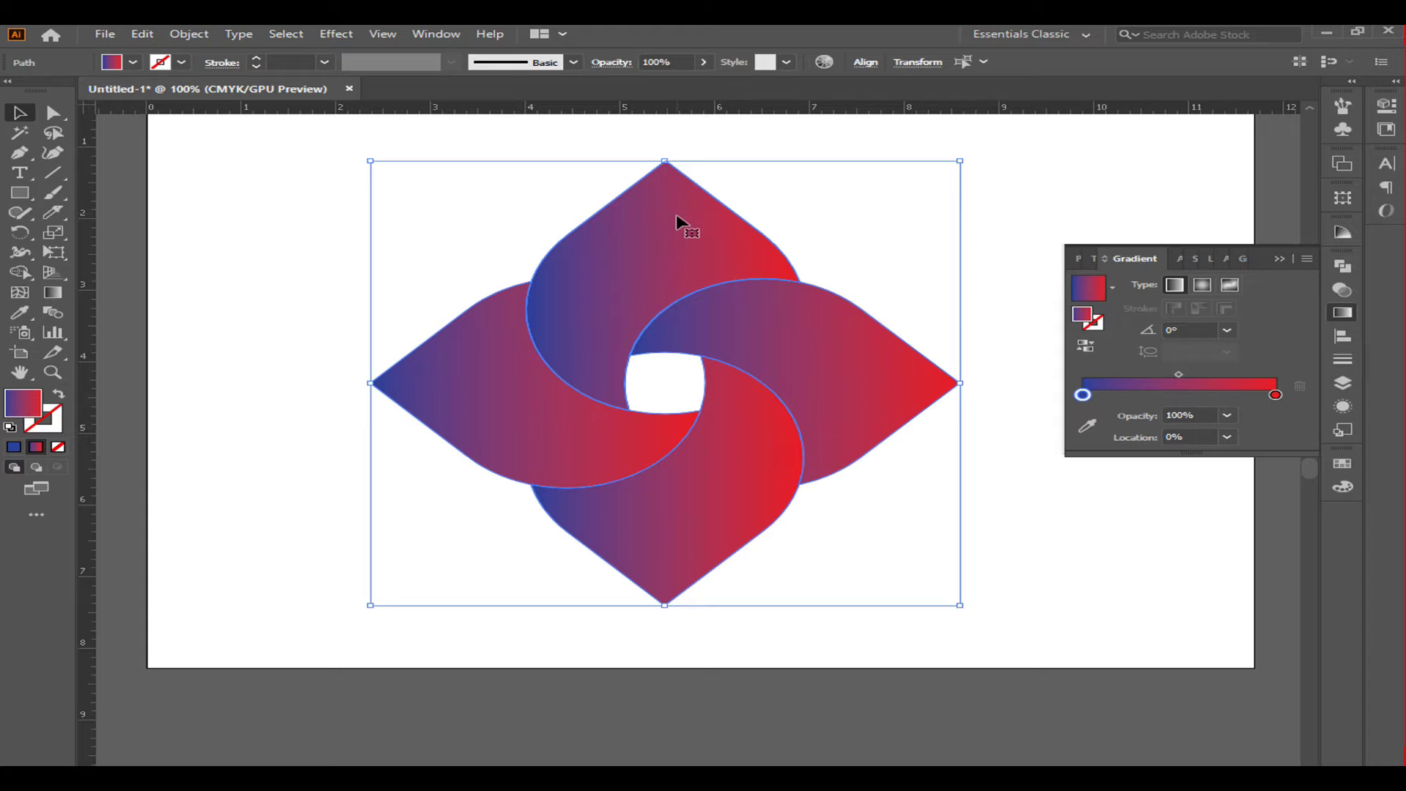
click(21, 112)
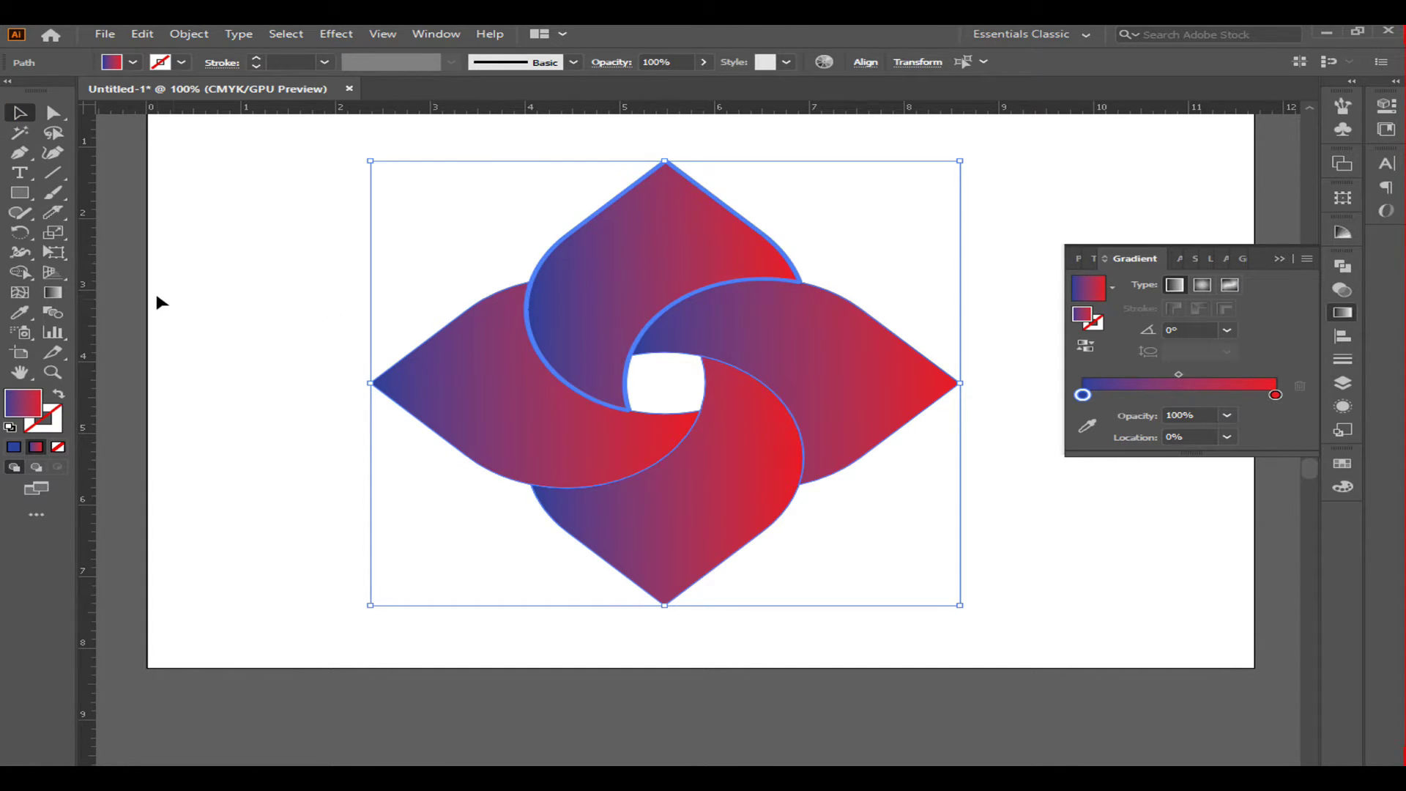
click(308, 296)
Set the starting colour stop of the top petal's linear gradient to the yellow swatch.
click(665, 264)
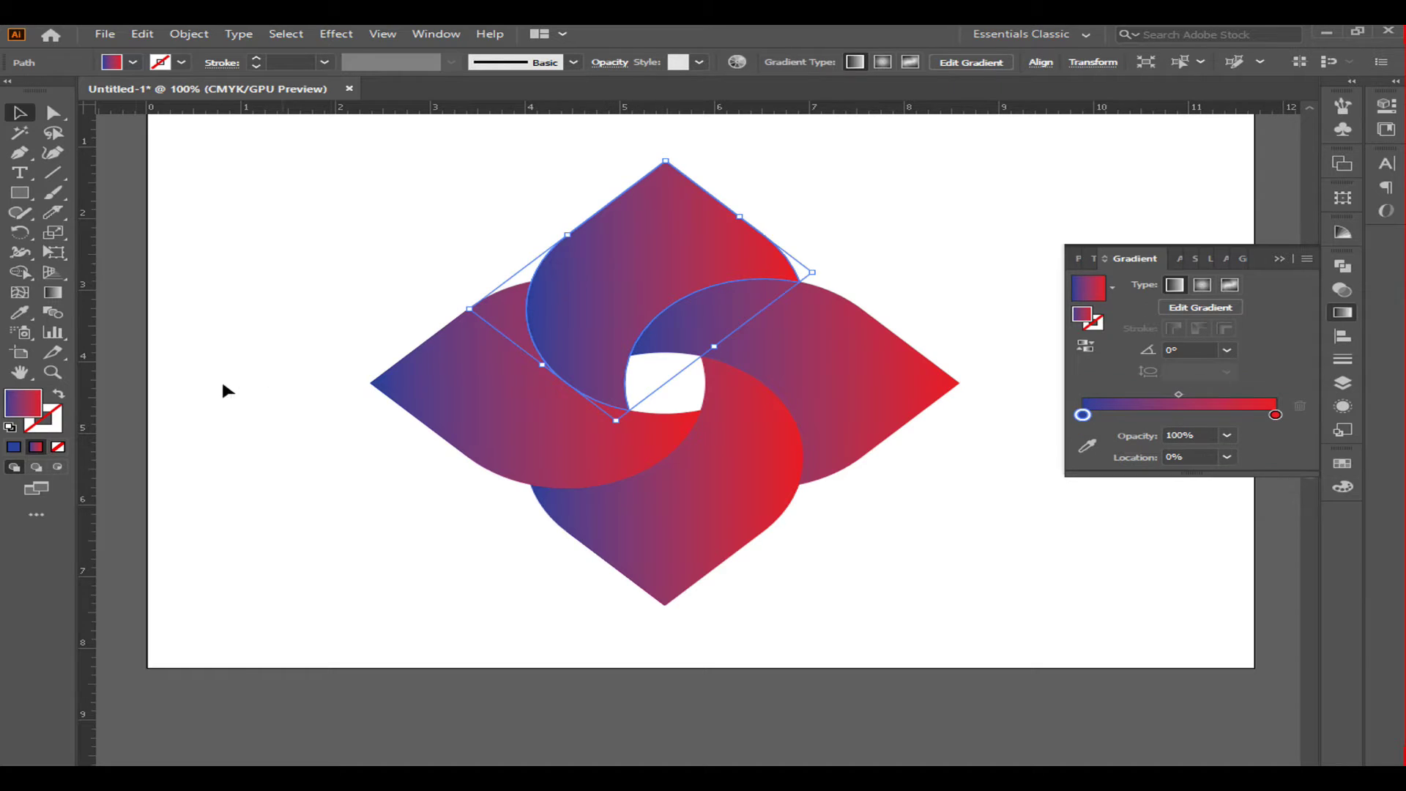
click(52, 292)
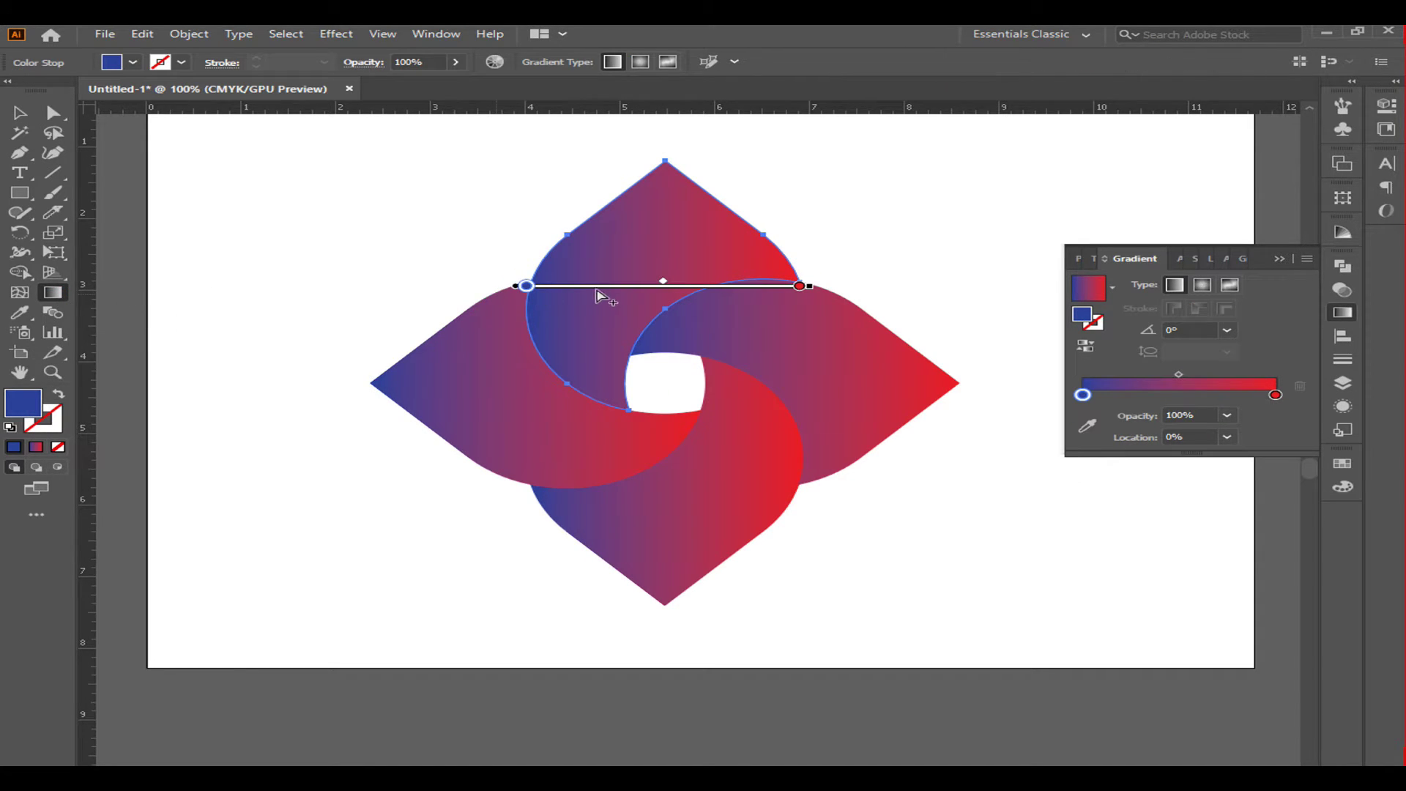
double_click(527, 287)
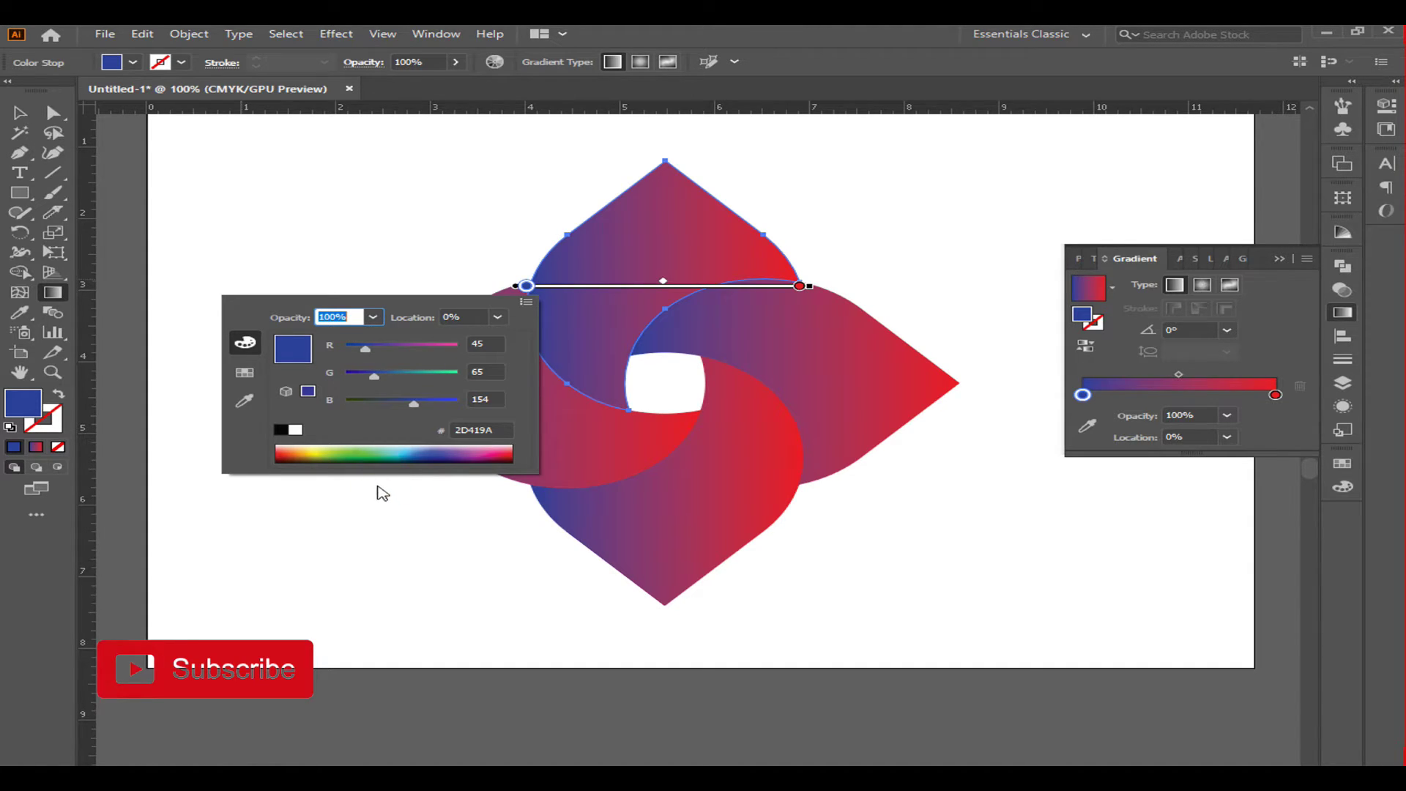
click(245, 372)
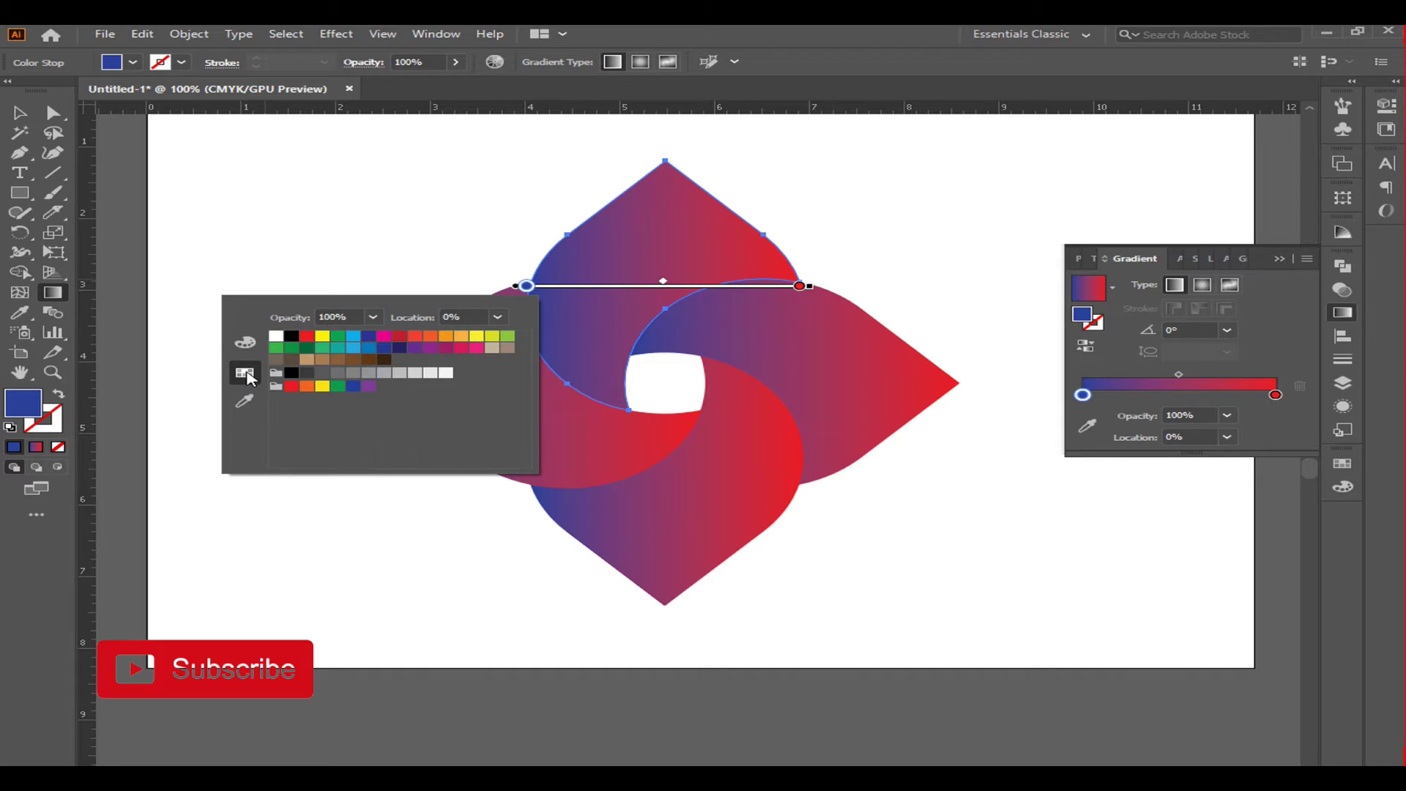
click(322, 338)
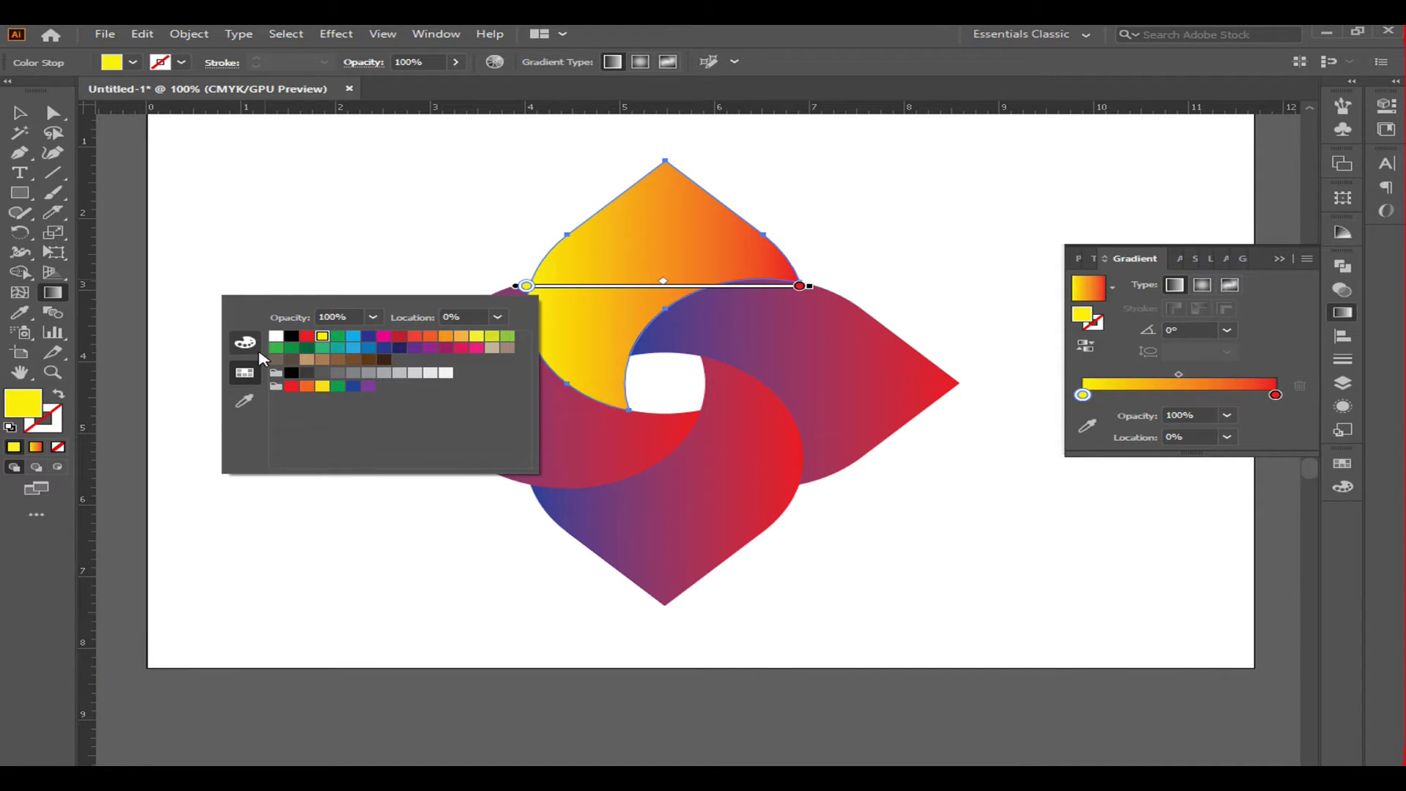
Set the ending colour stop of the top petal's gradient to orange FF7500, with green at 117.
click(801, 287)
double_click(800, 286)
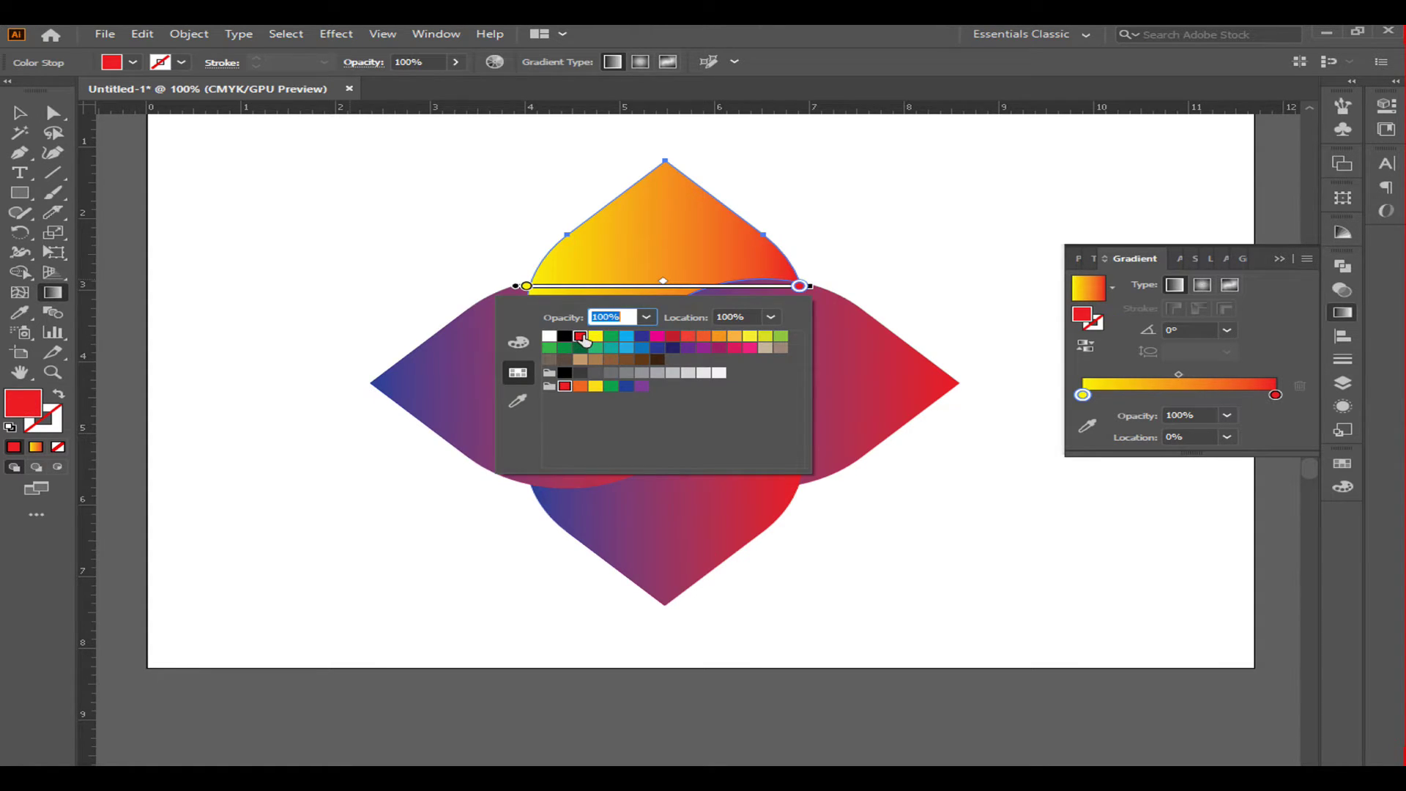
click(596, 336)
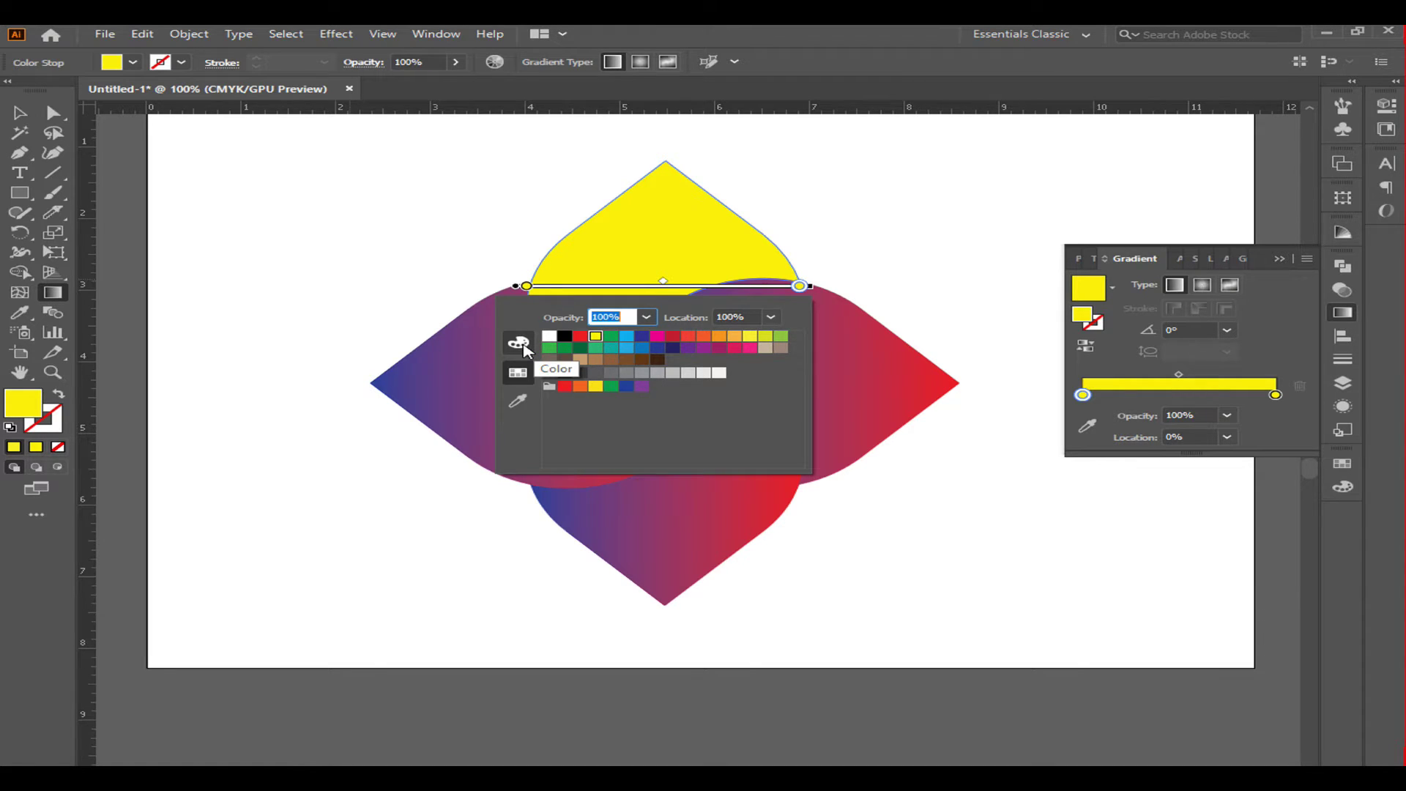
click(518, 343)
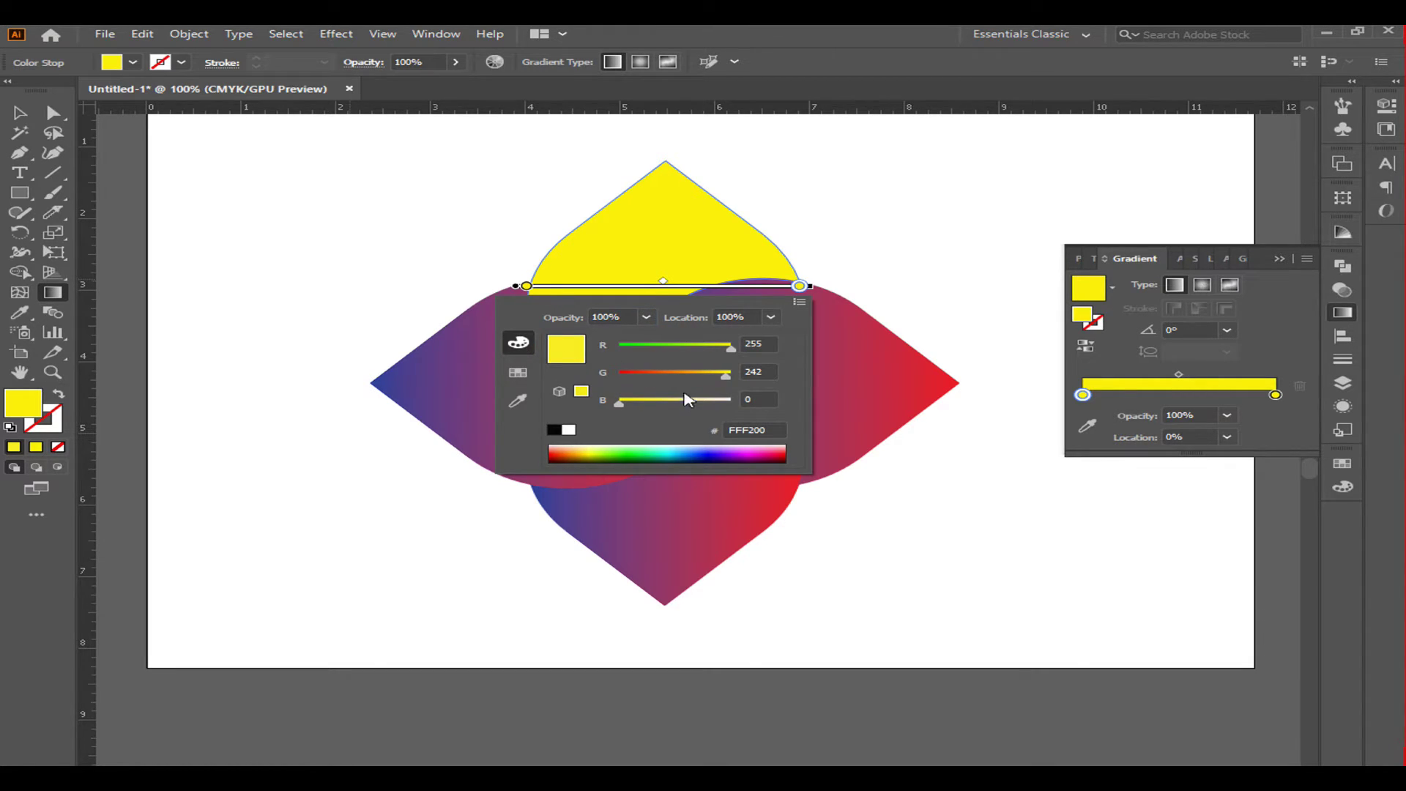
drag(723, 375, 671, 381)
click(661, 379)
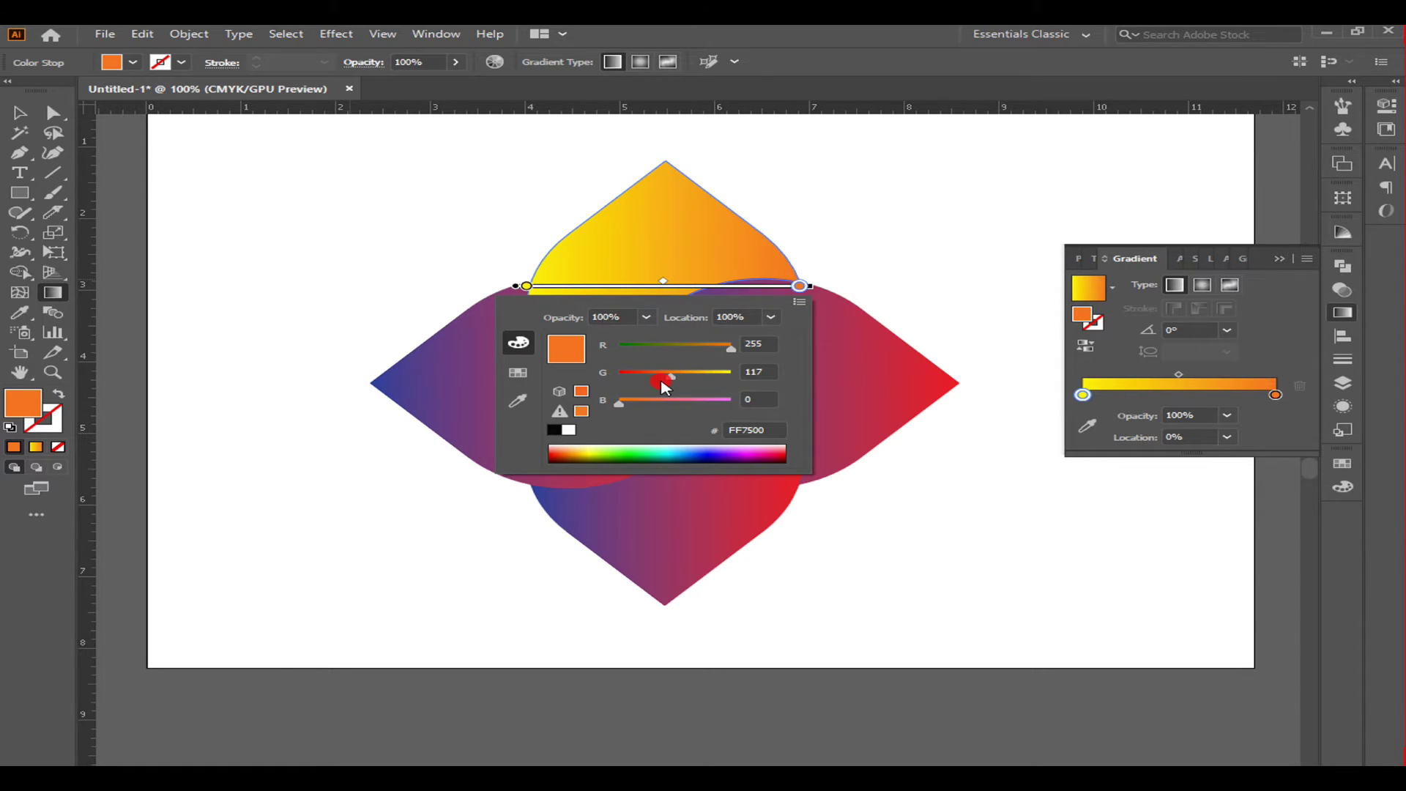
click(845, 377)
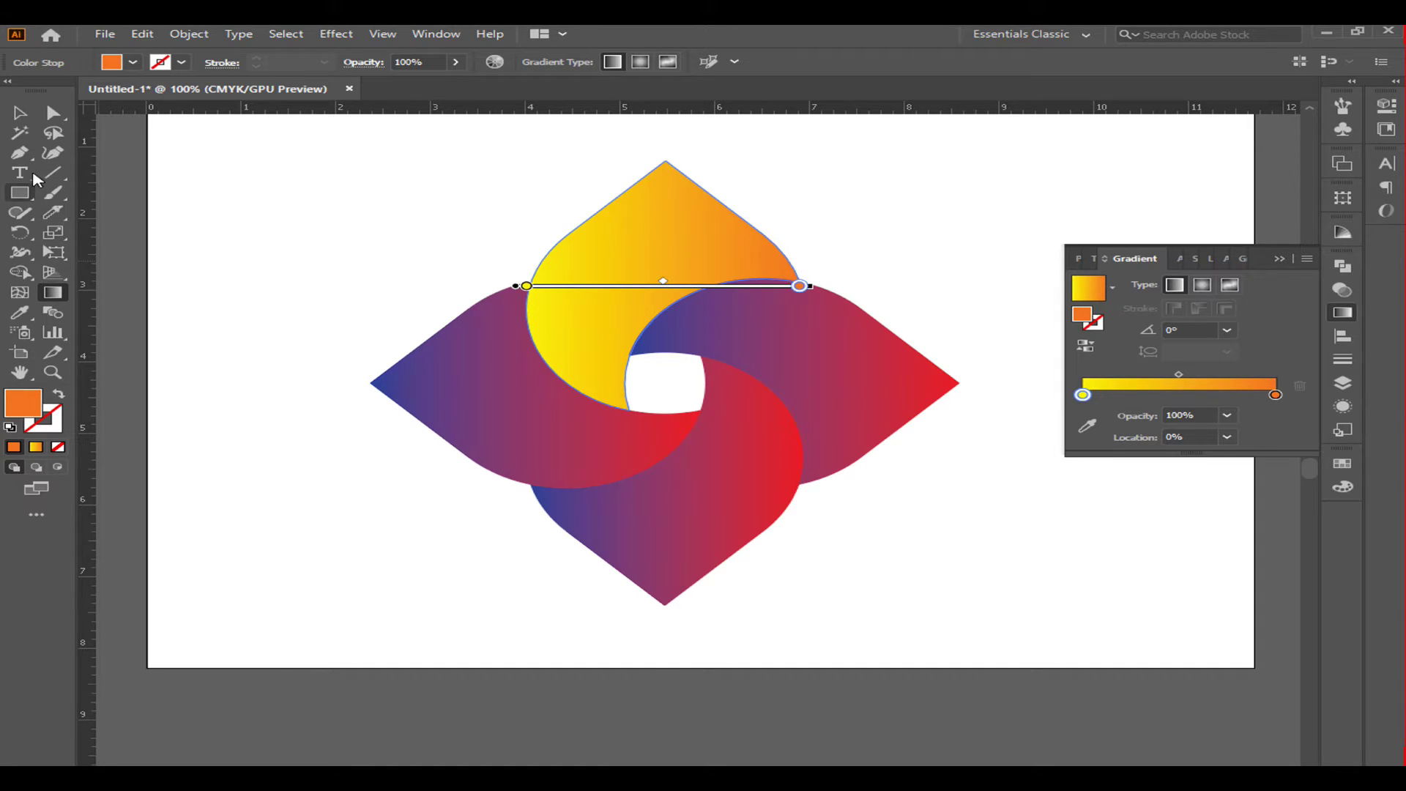
Redirect the right petal's gradient vertically from its upper edge to its lower edge and set the upper colour stop to red.
click(20, 112)
click(806, 401)
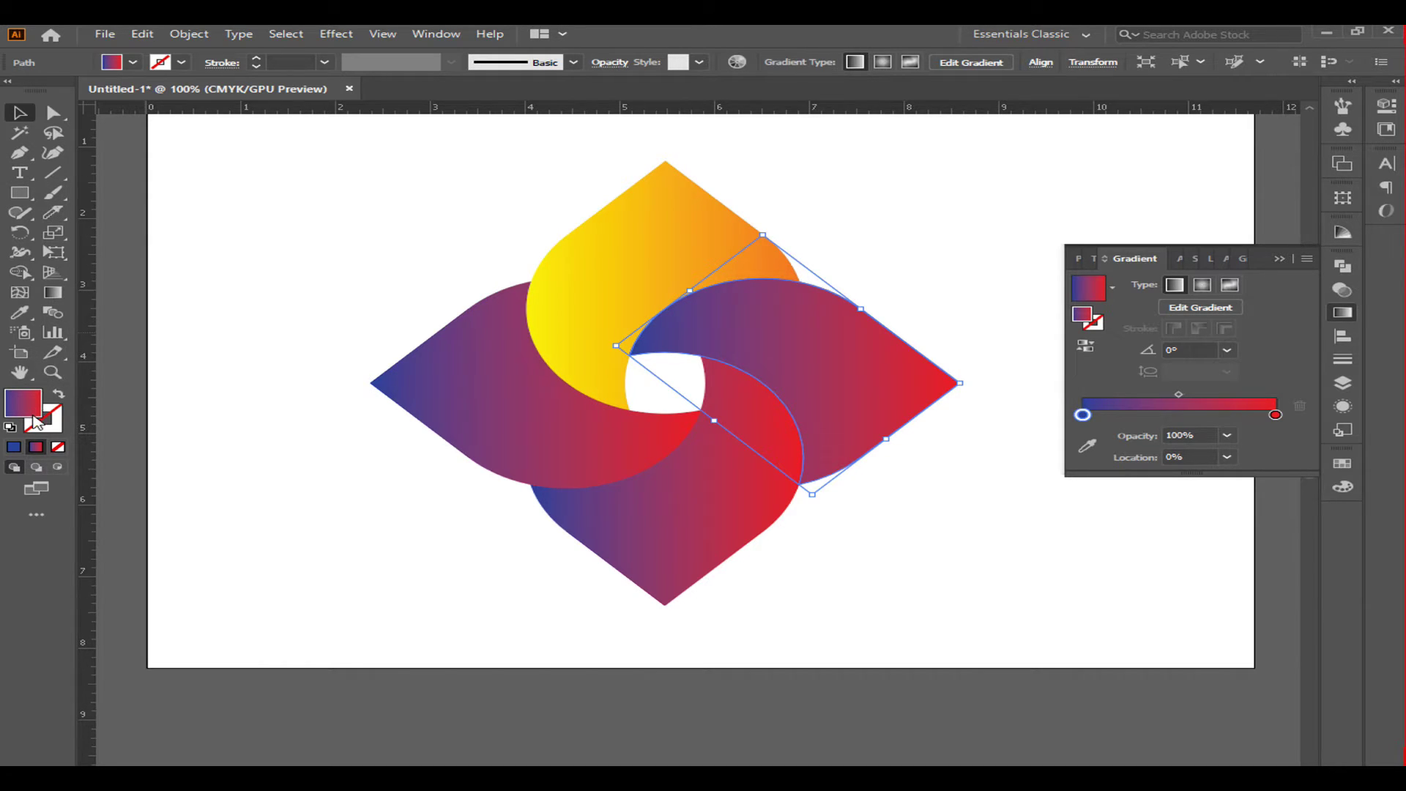
click(52, 292)
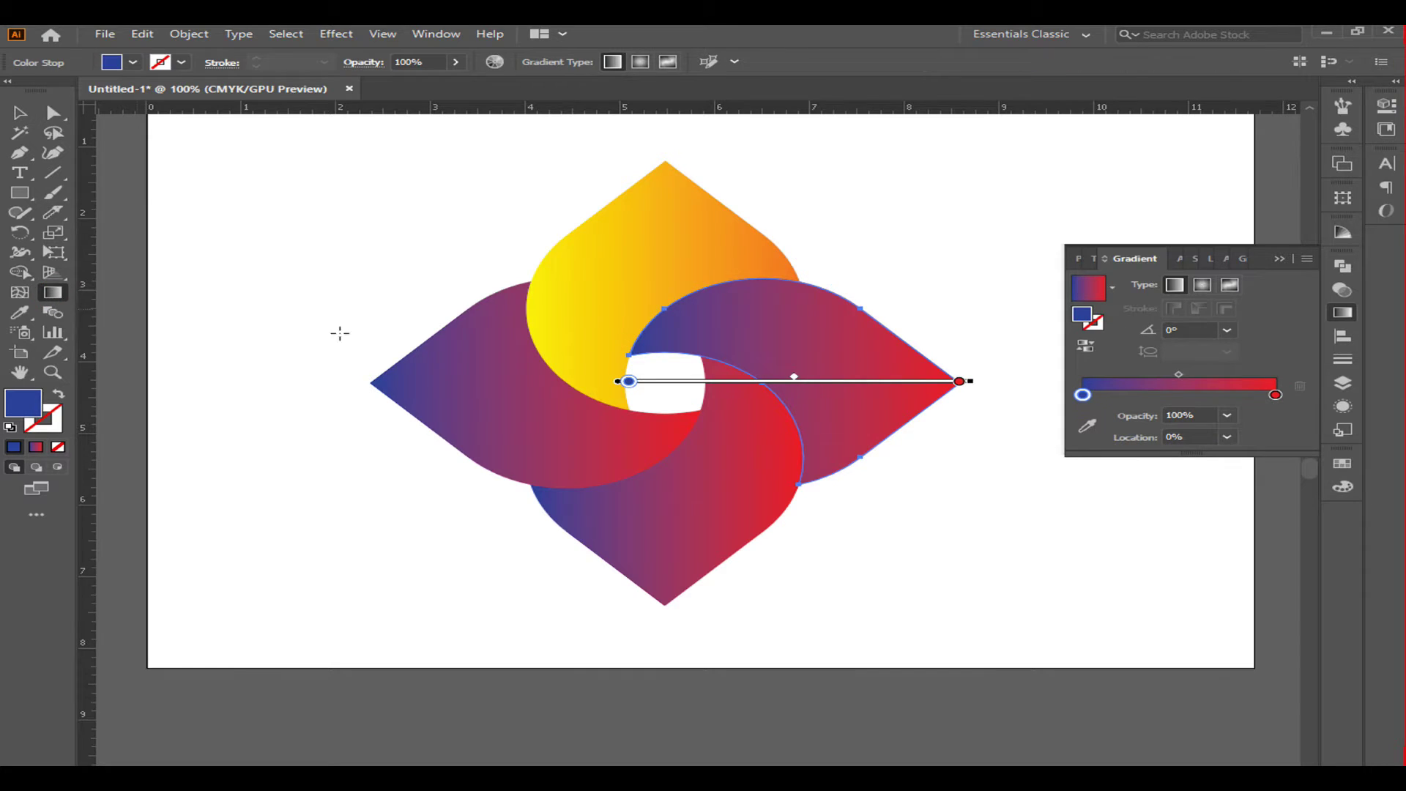
drag(777, 279, 780, 483)
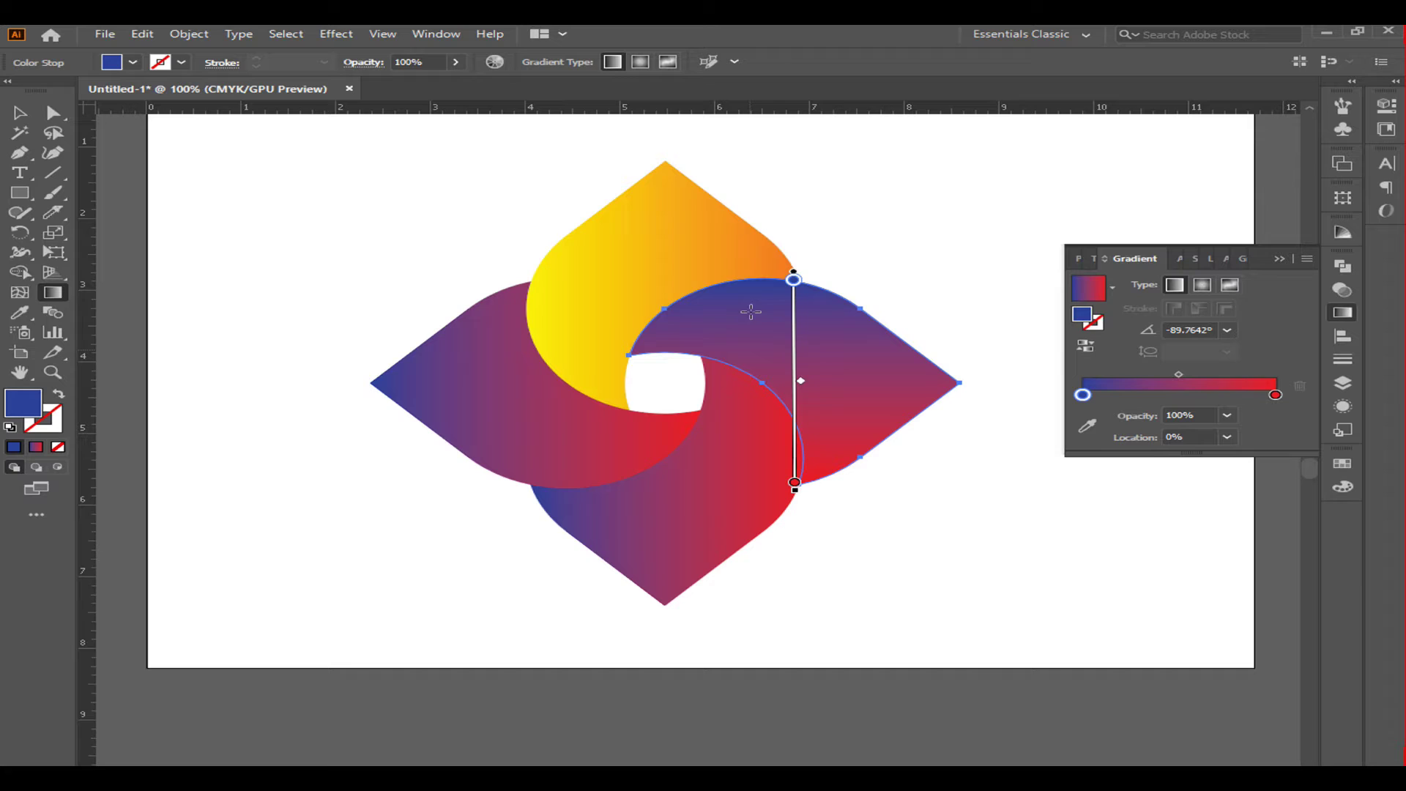
double_click(793, 280)
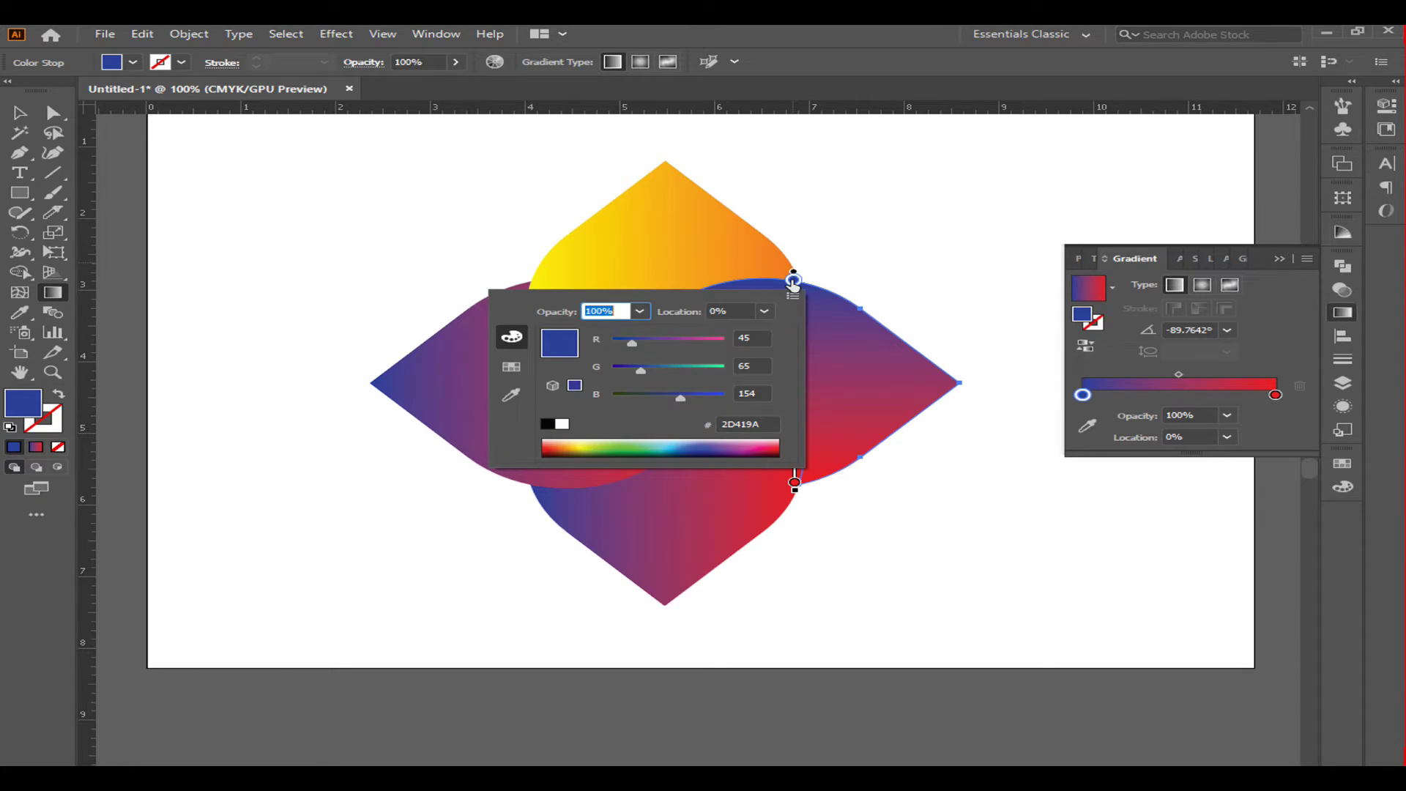
click(511, 367)
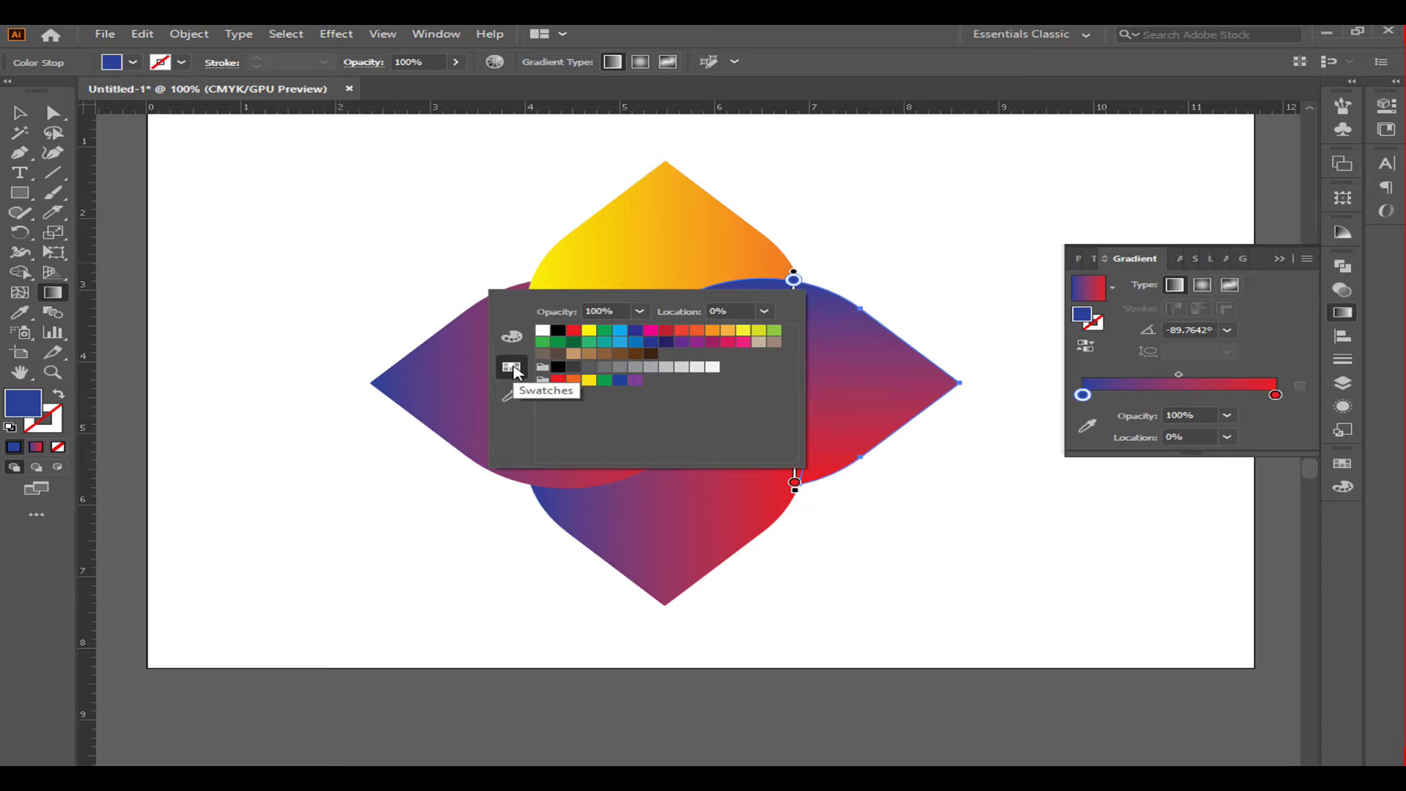
click(573, 331)
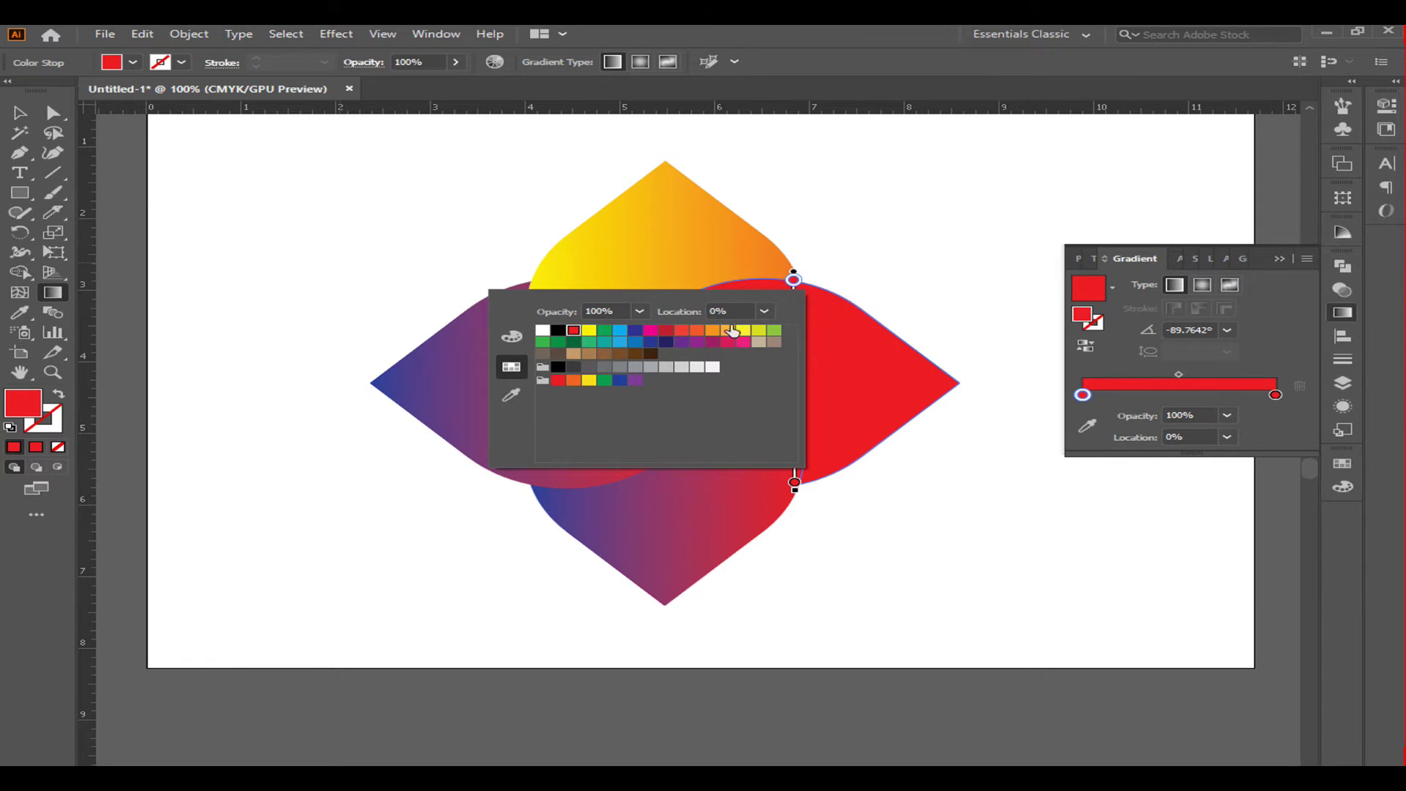
click(847, 365)
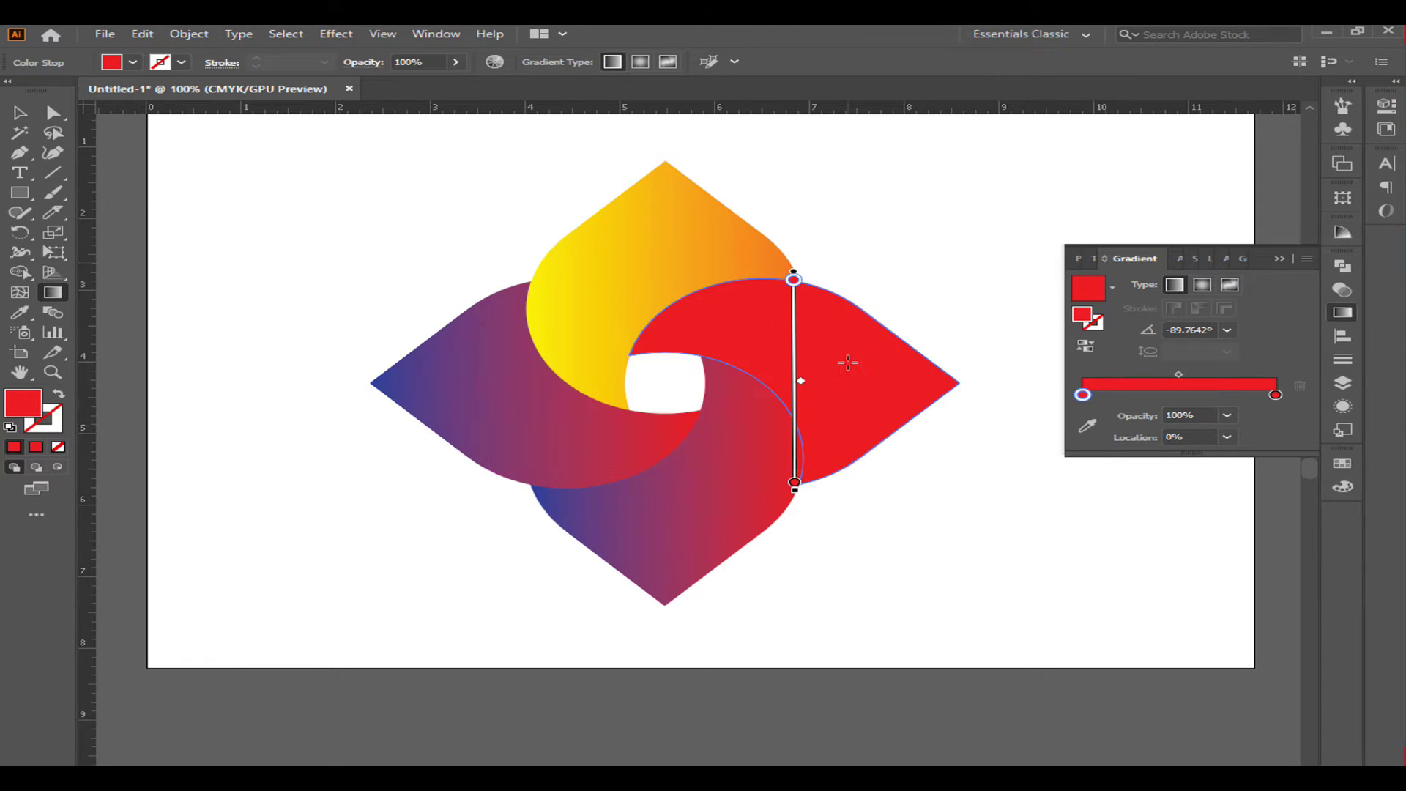
Set the lower colour stop of the right petal's gradient to orange ED7124 by raising green to 113.
double_click(794, 483)
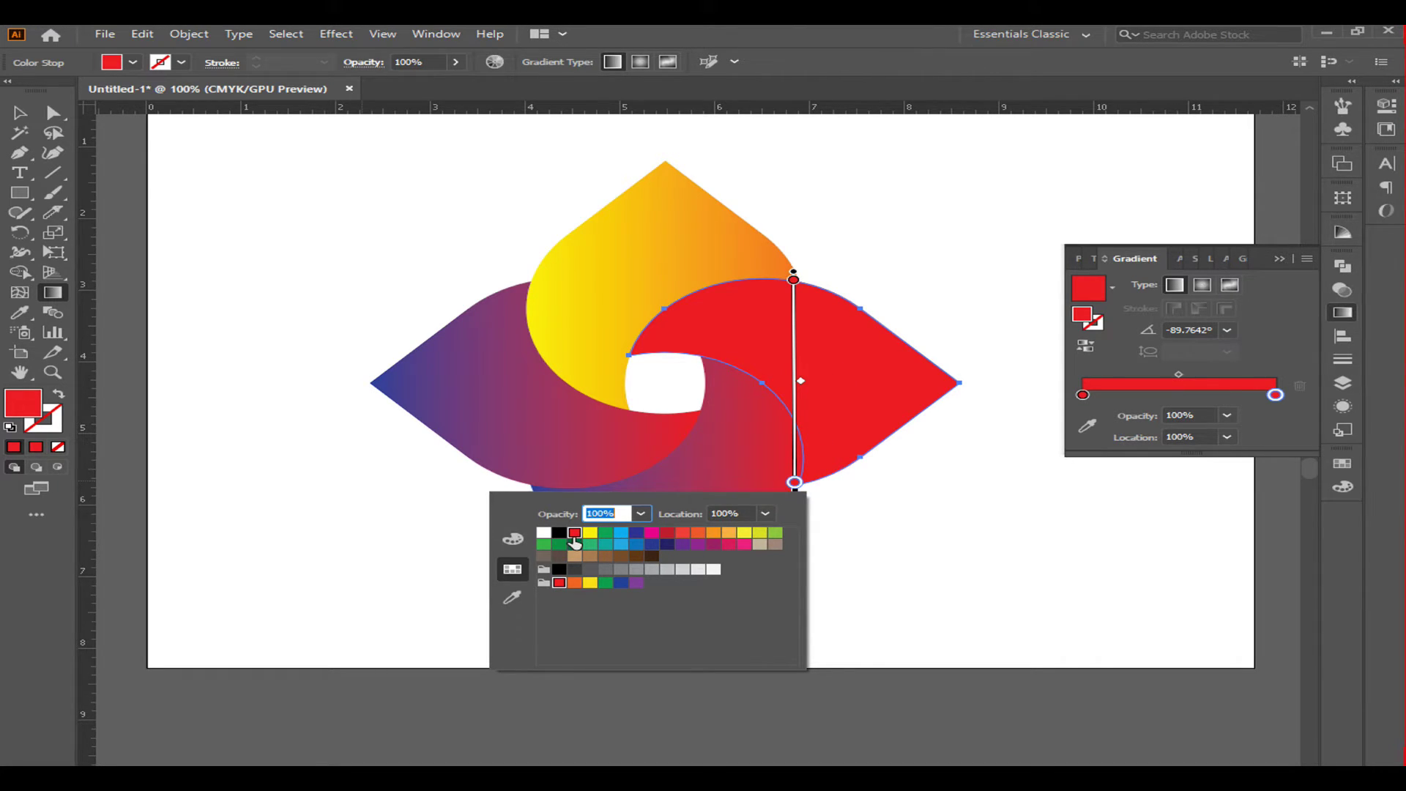
click(512, 542)
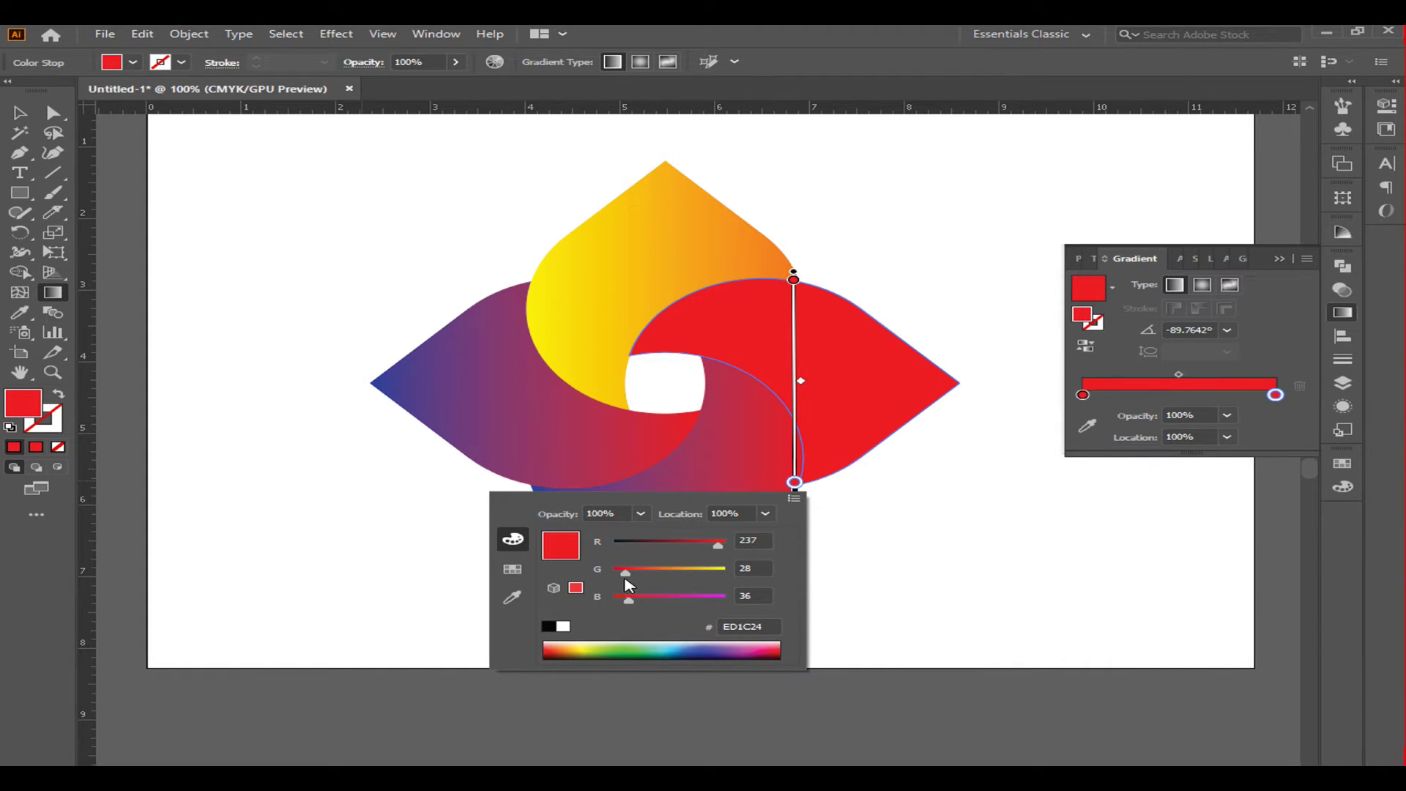
drag(626, 582, 662, 579)
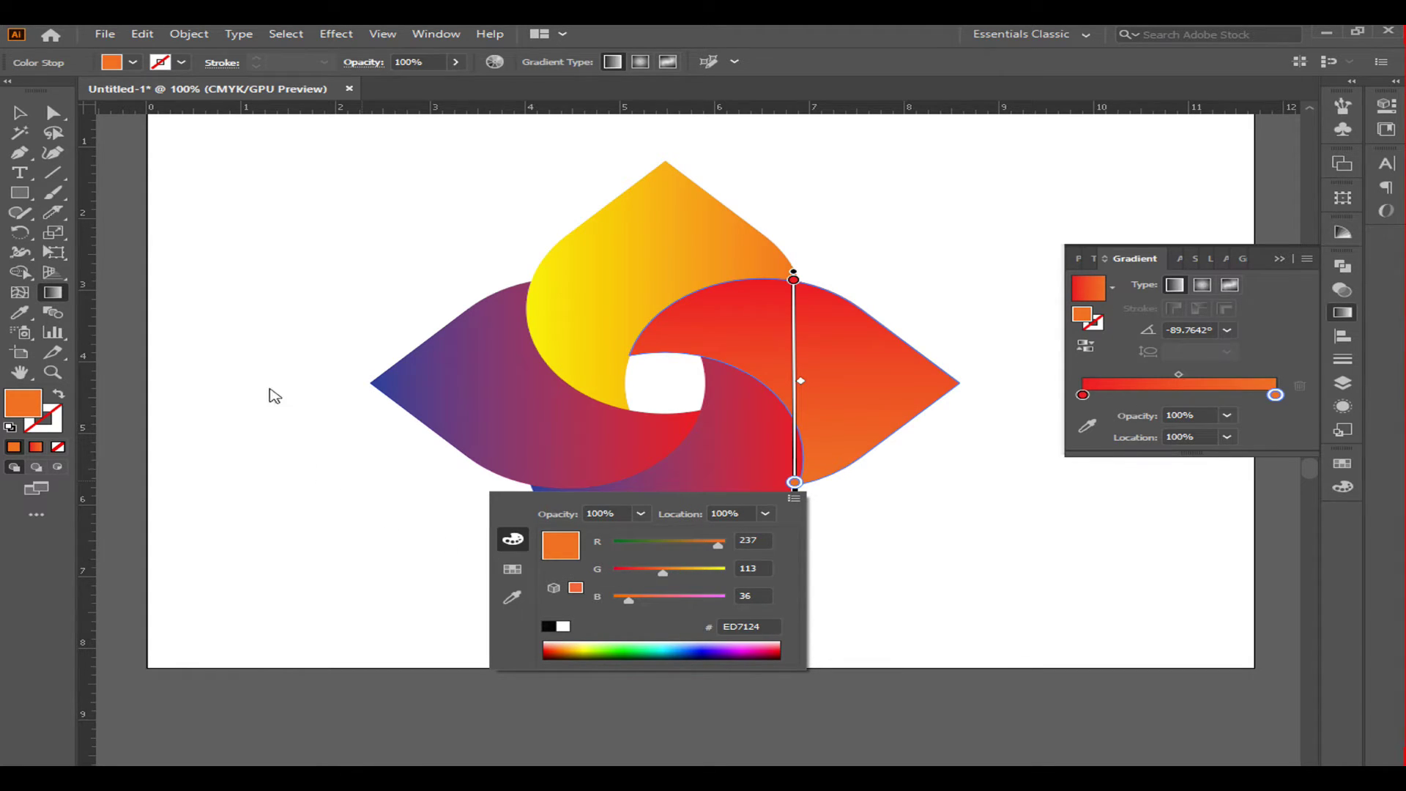
click(25, 115)
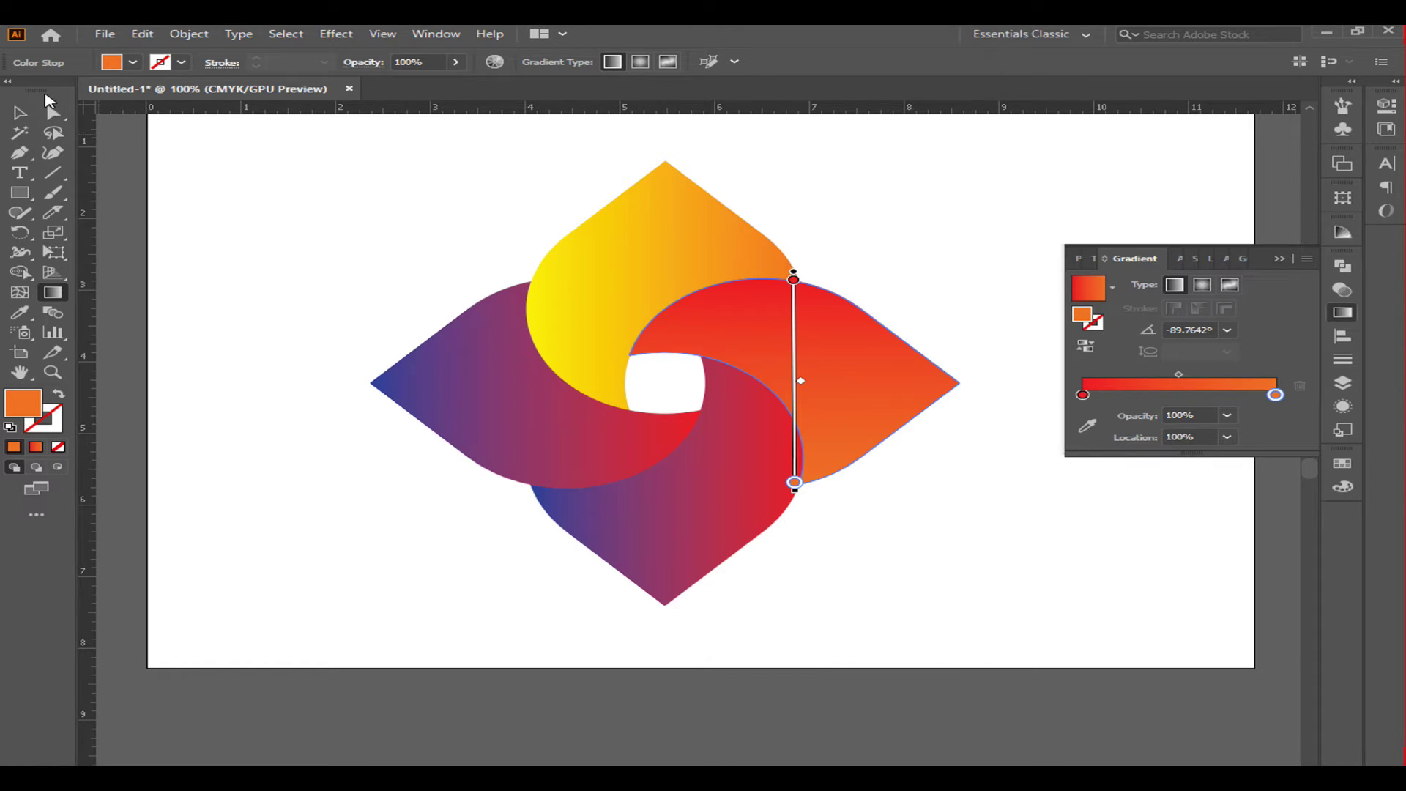
Set the right-hand colour stop of the bottom petal's gradient to the CMYK Blue swatch.
click(20, 113)
click(686, 518)
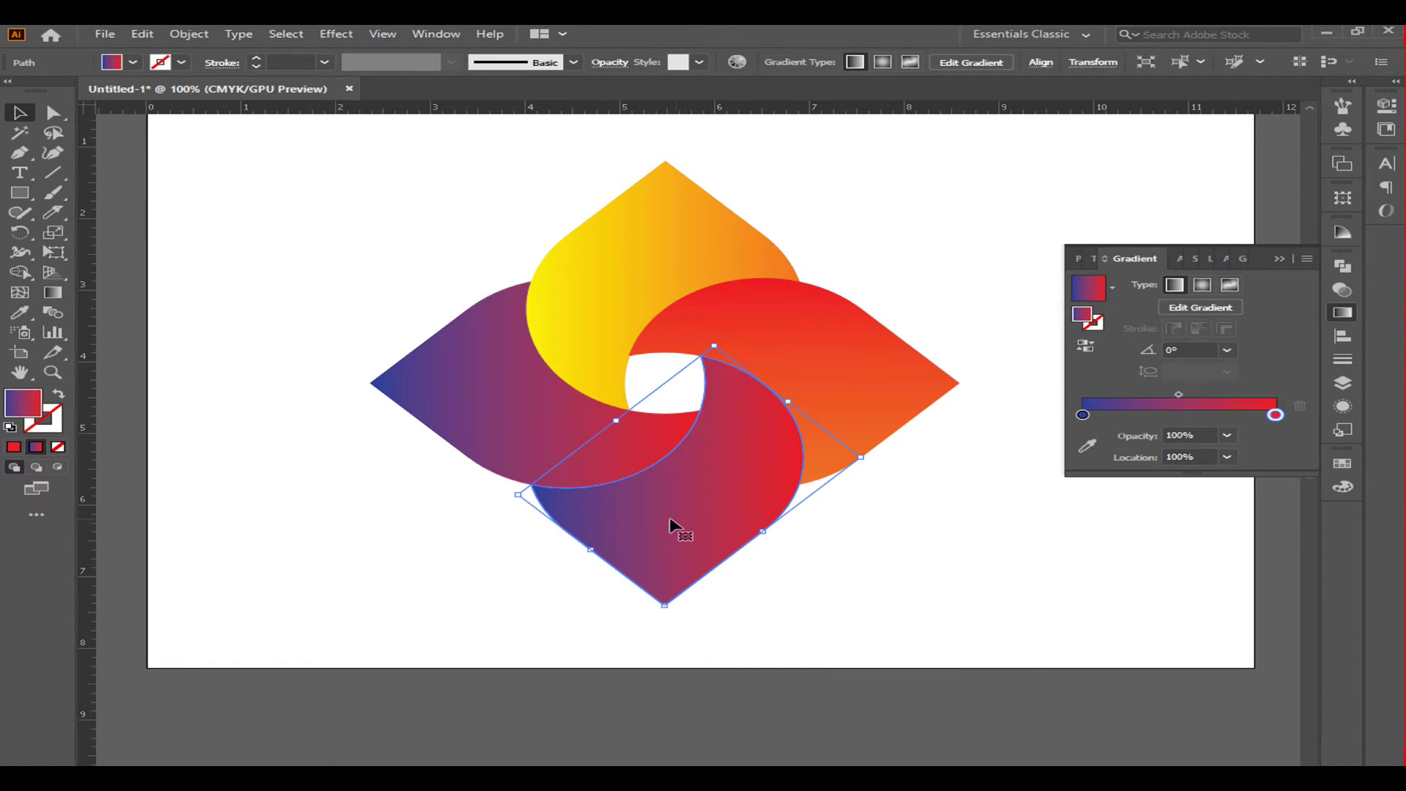
click(61, 294)
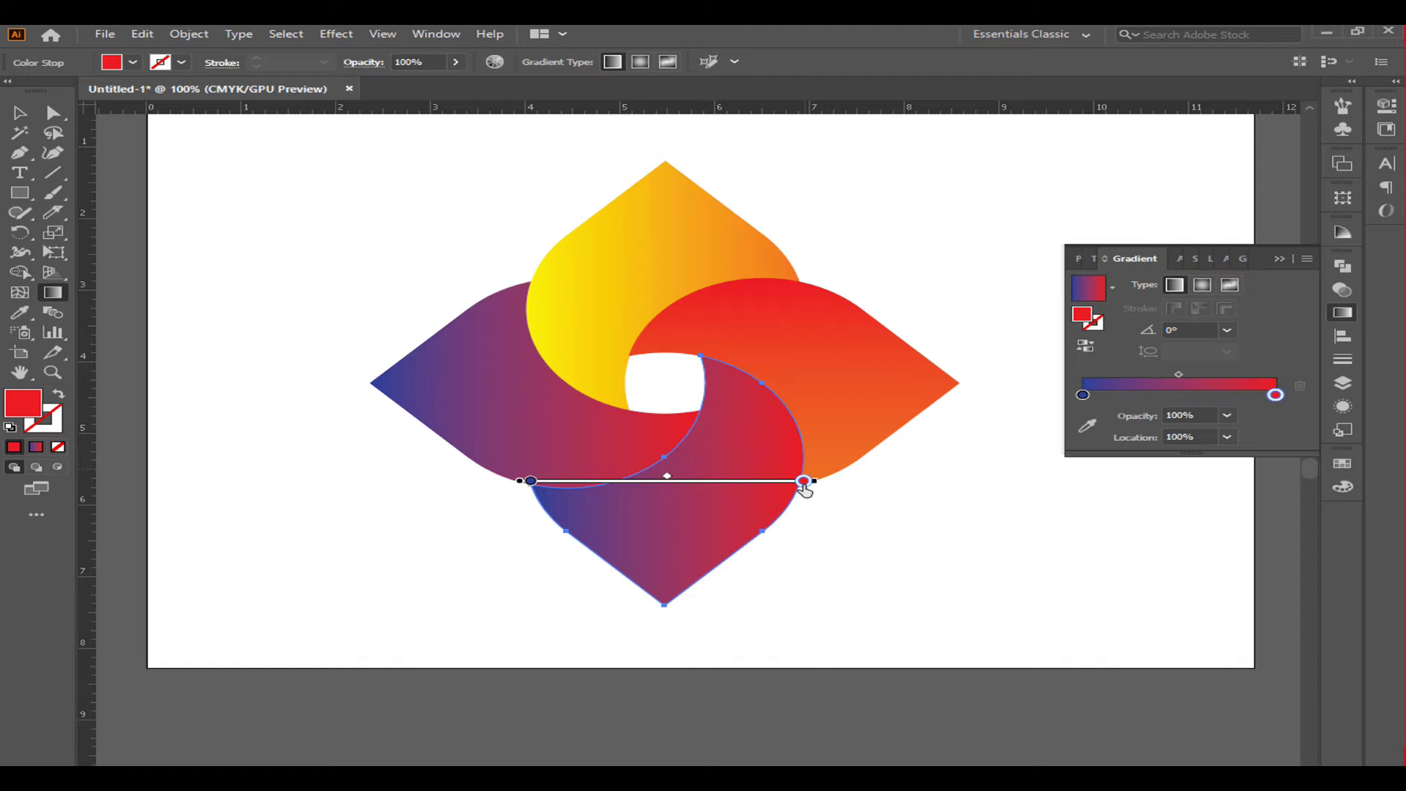
double_click(803, 481)
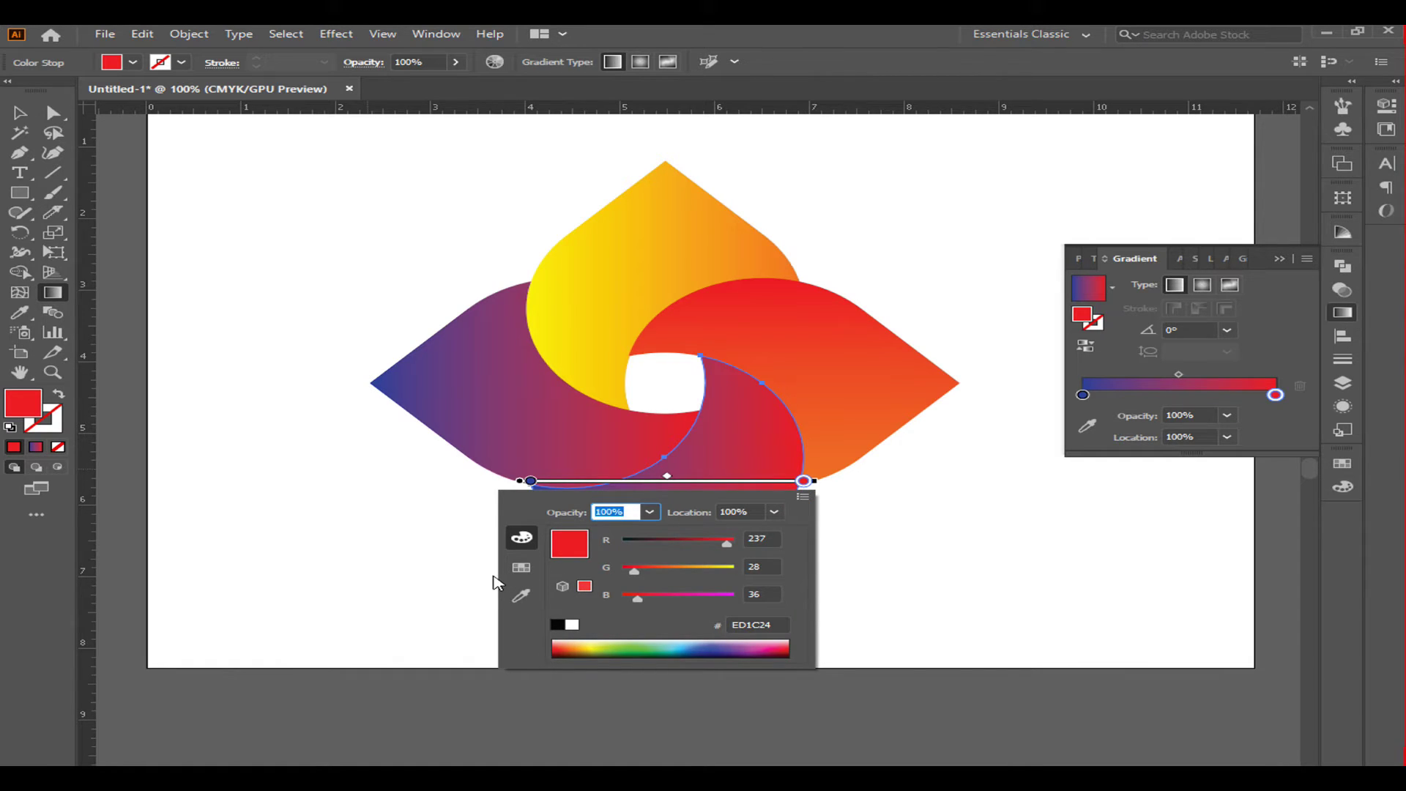
click(522, 569)
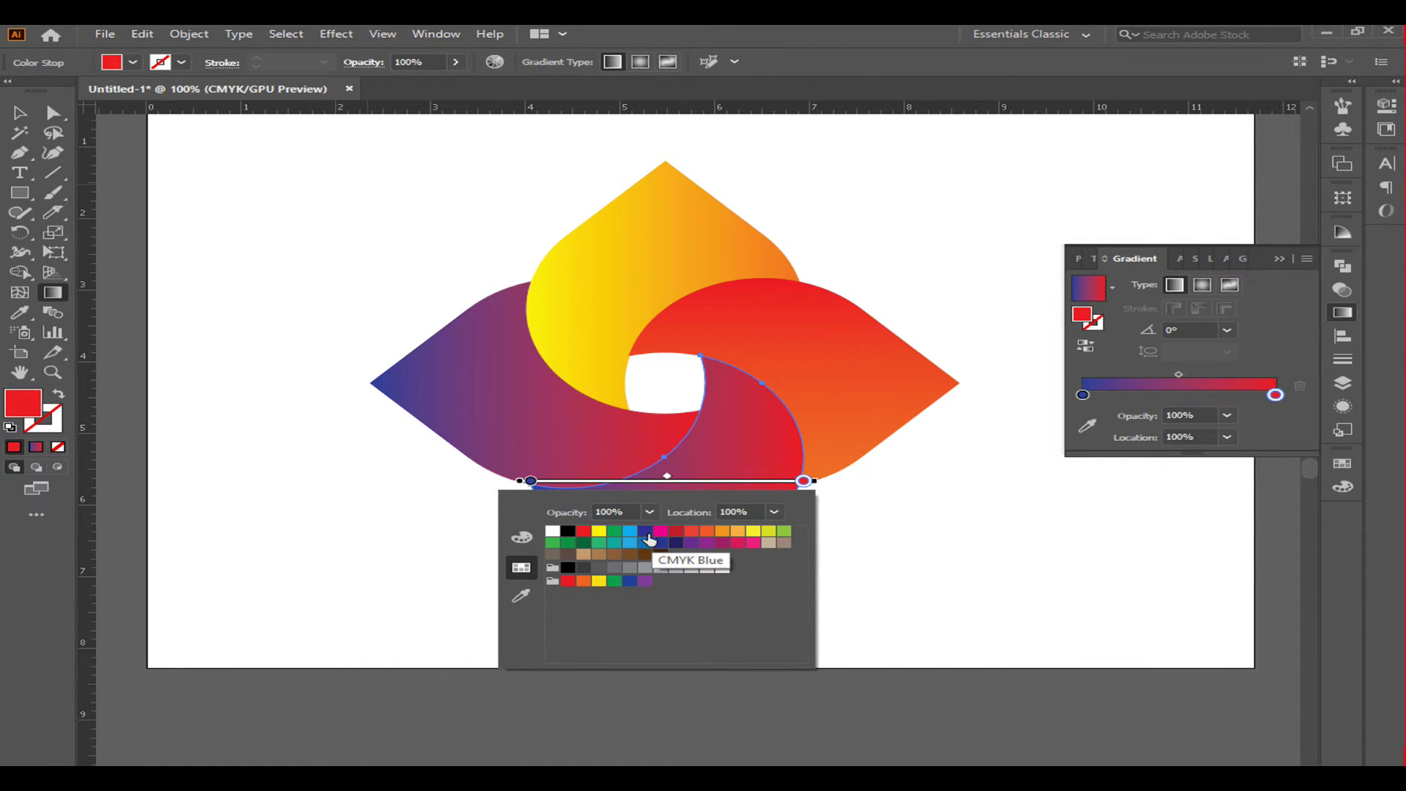
click(645, 536)
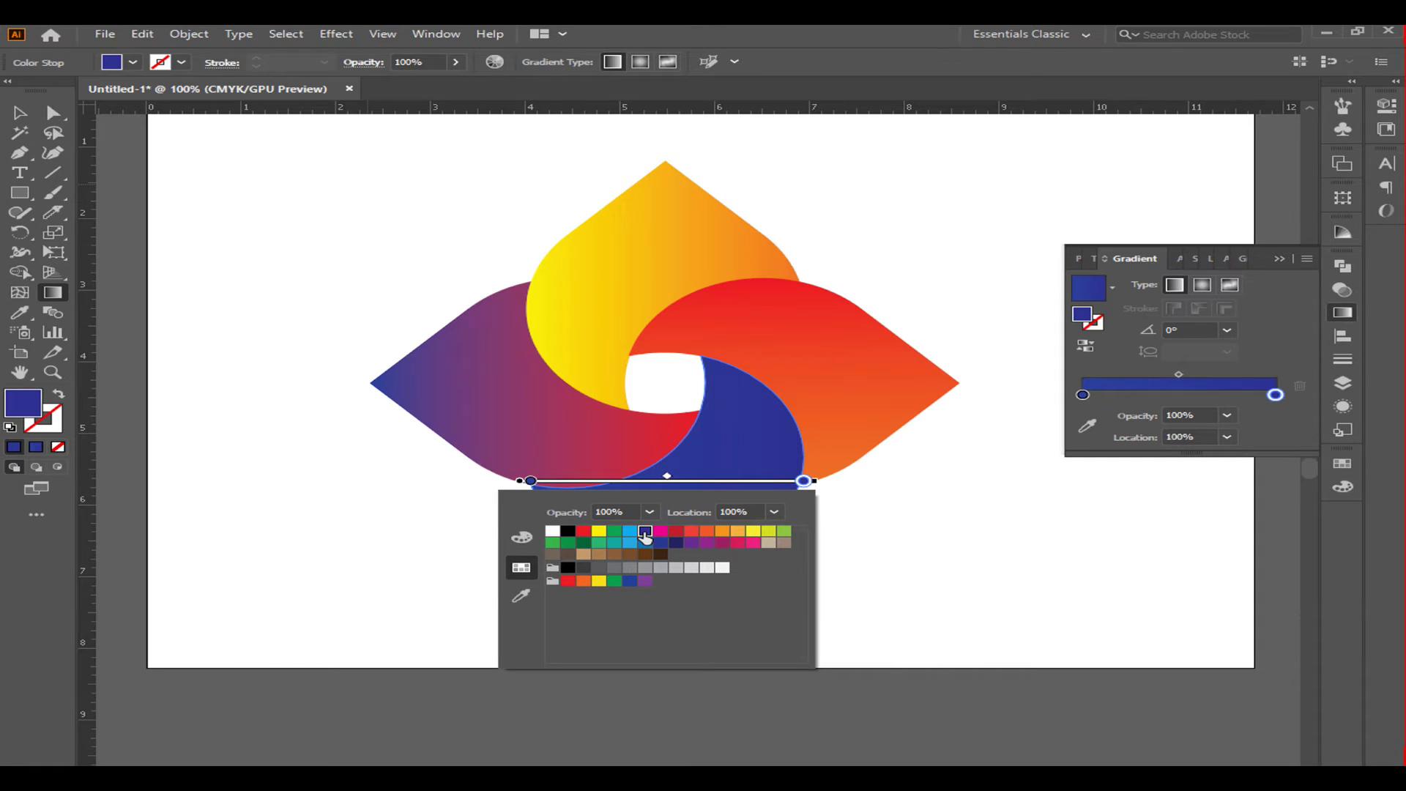
Set the left-hand colour stop of the bottom petal's gradient to CMYK Blue lightened to 2E6392, with green at 99.
click(530, 481)
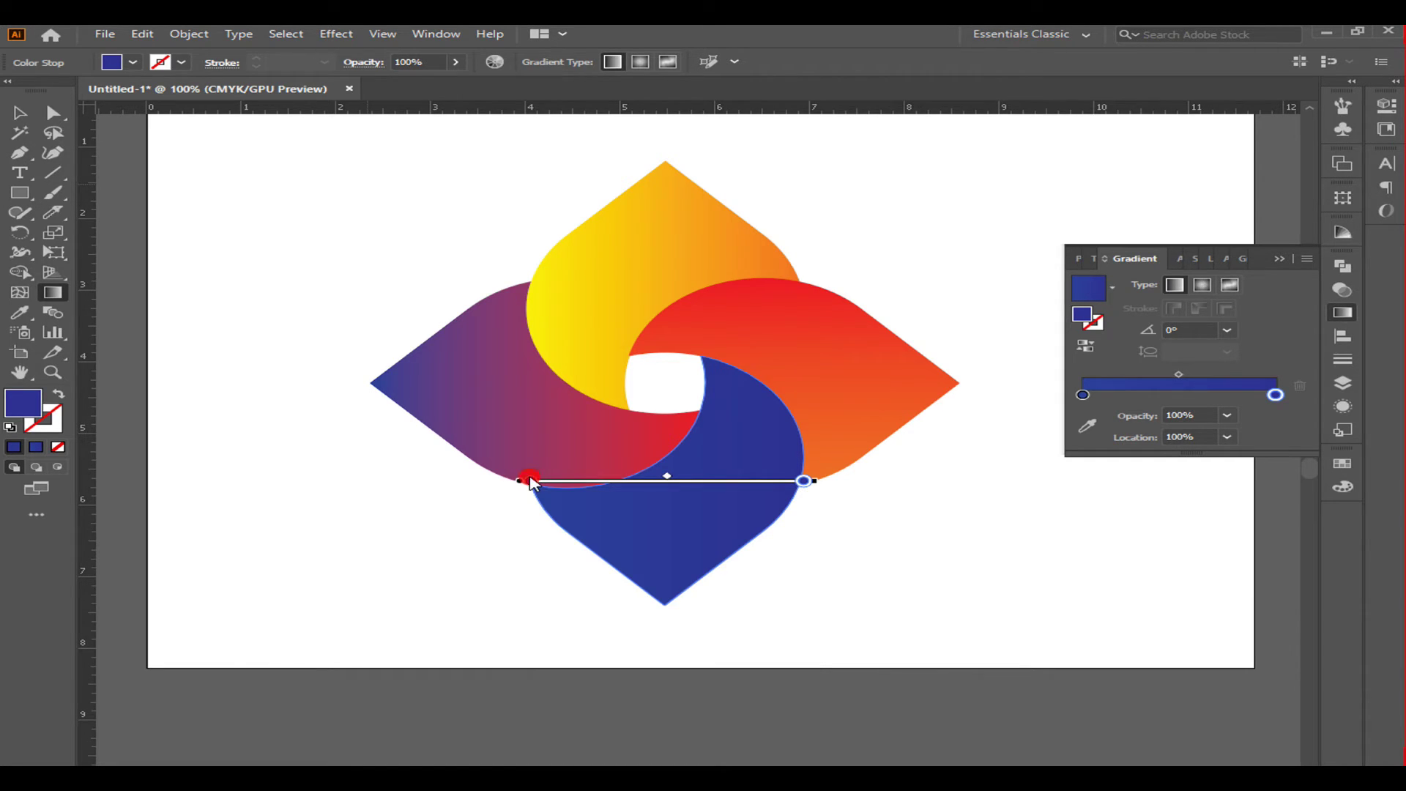
double_click(530, 481)
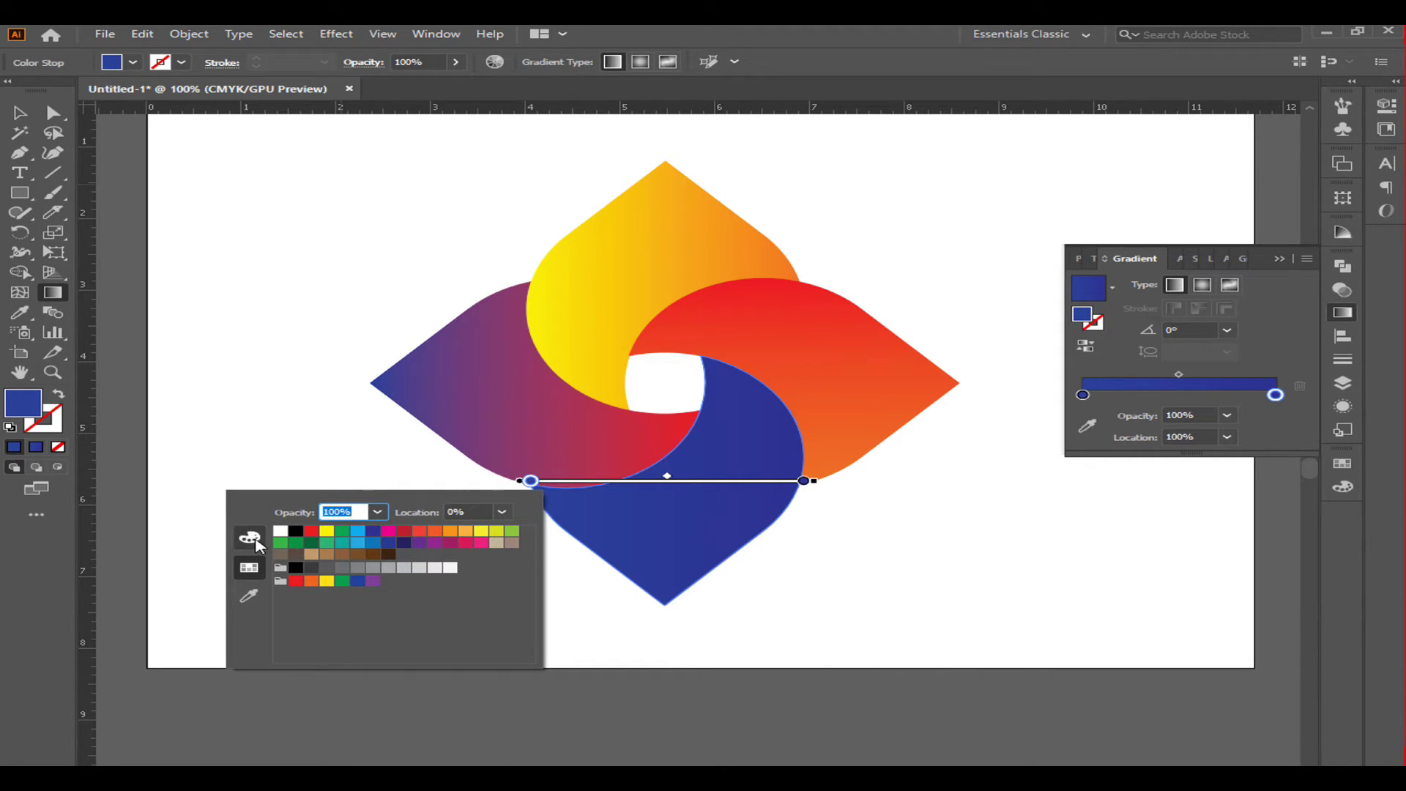
click(250, 539)
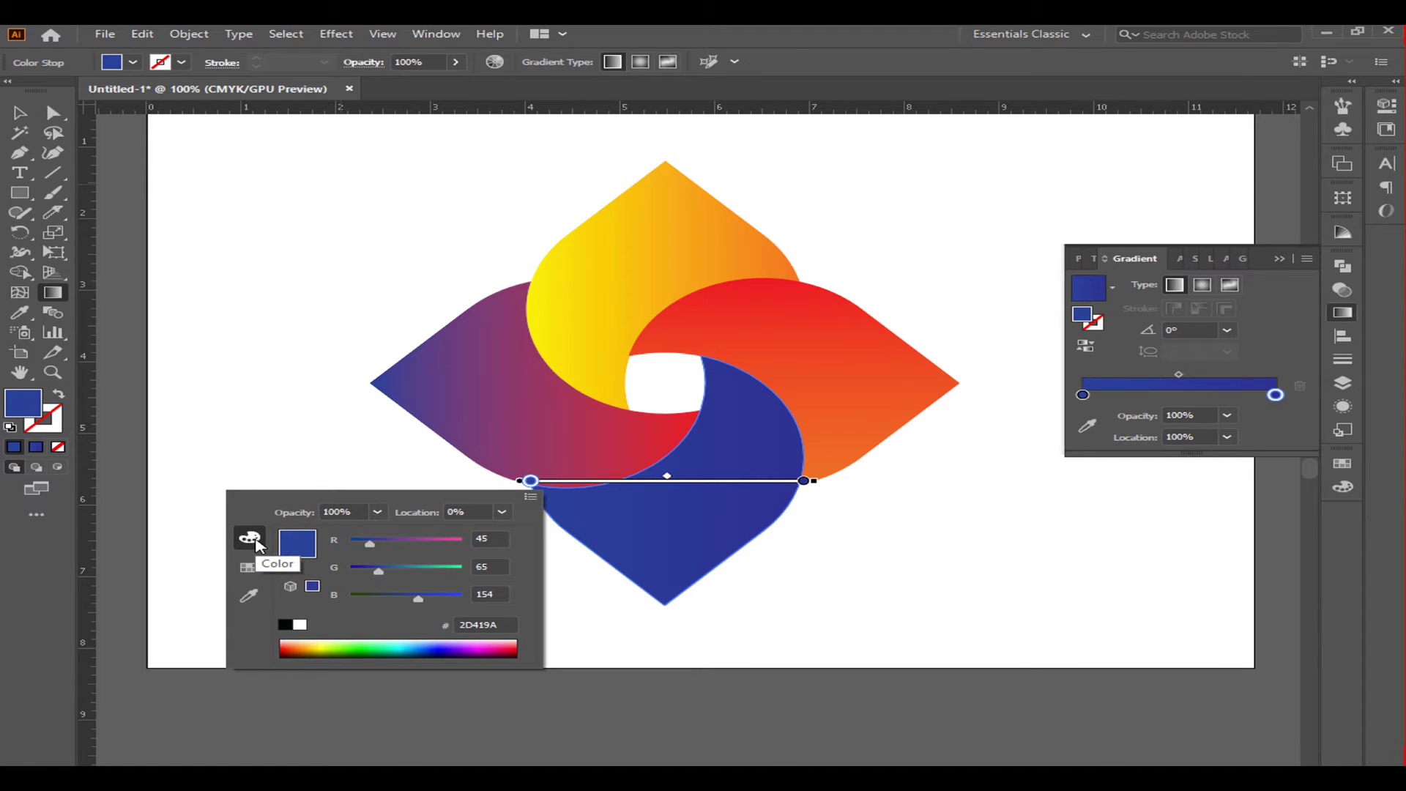
click(248, 568)
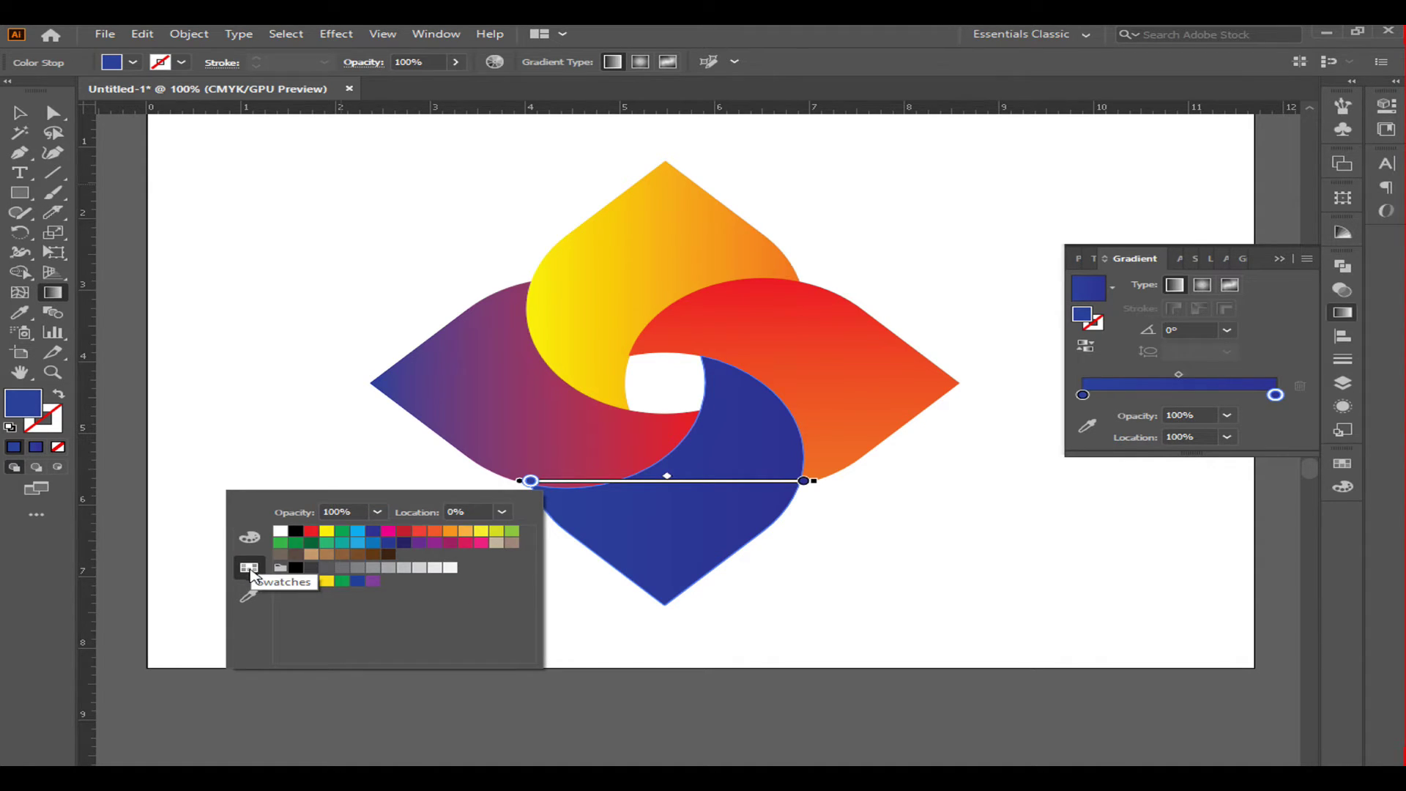
click(372, 531)
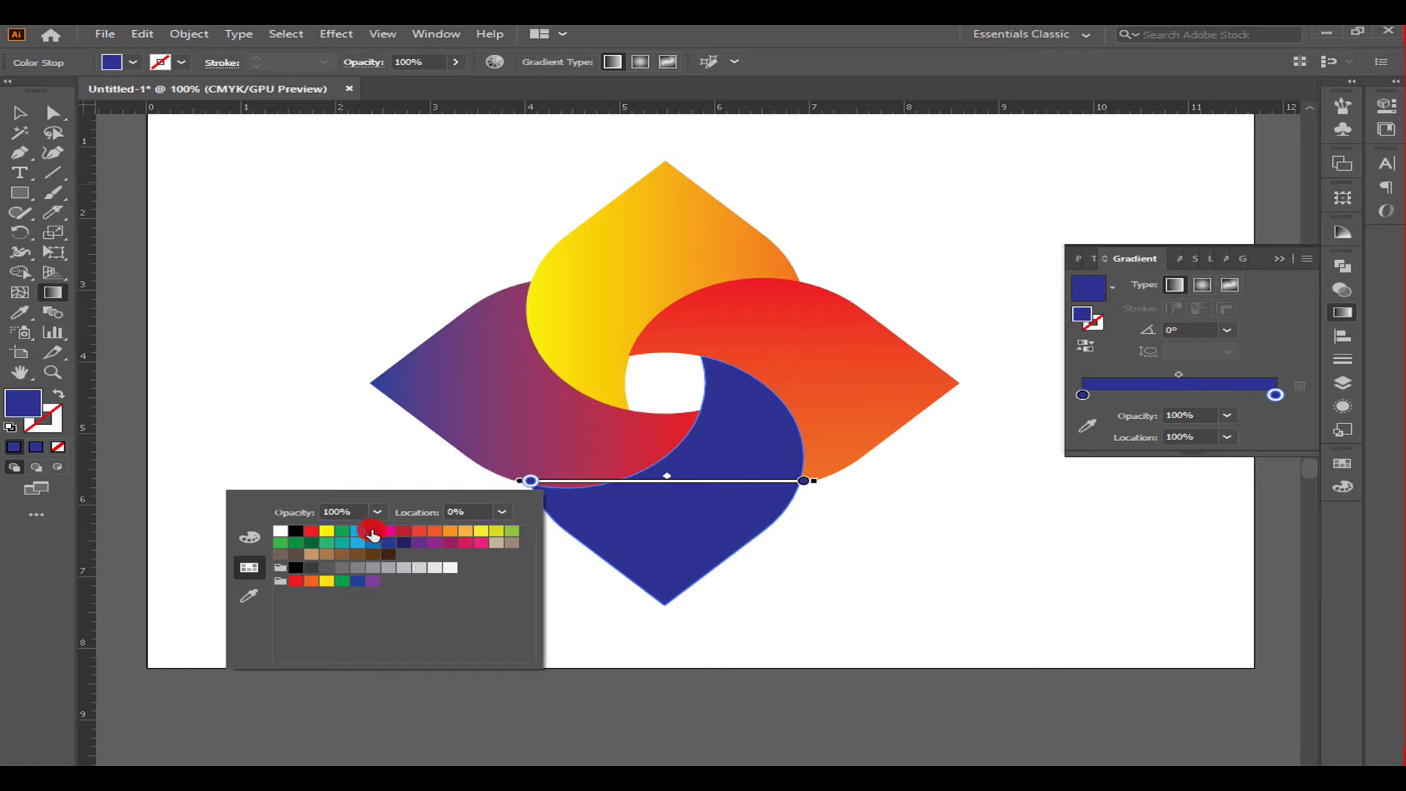
click(259, 540)
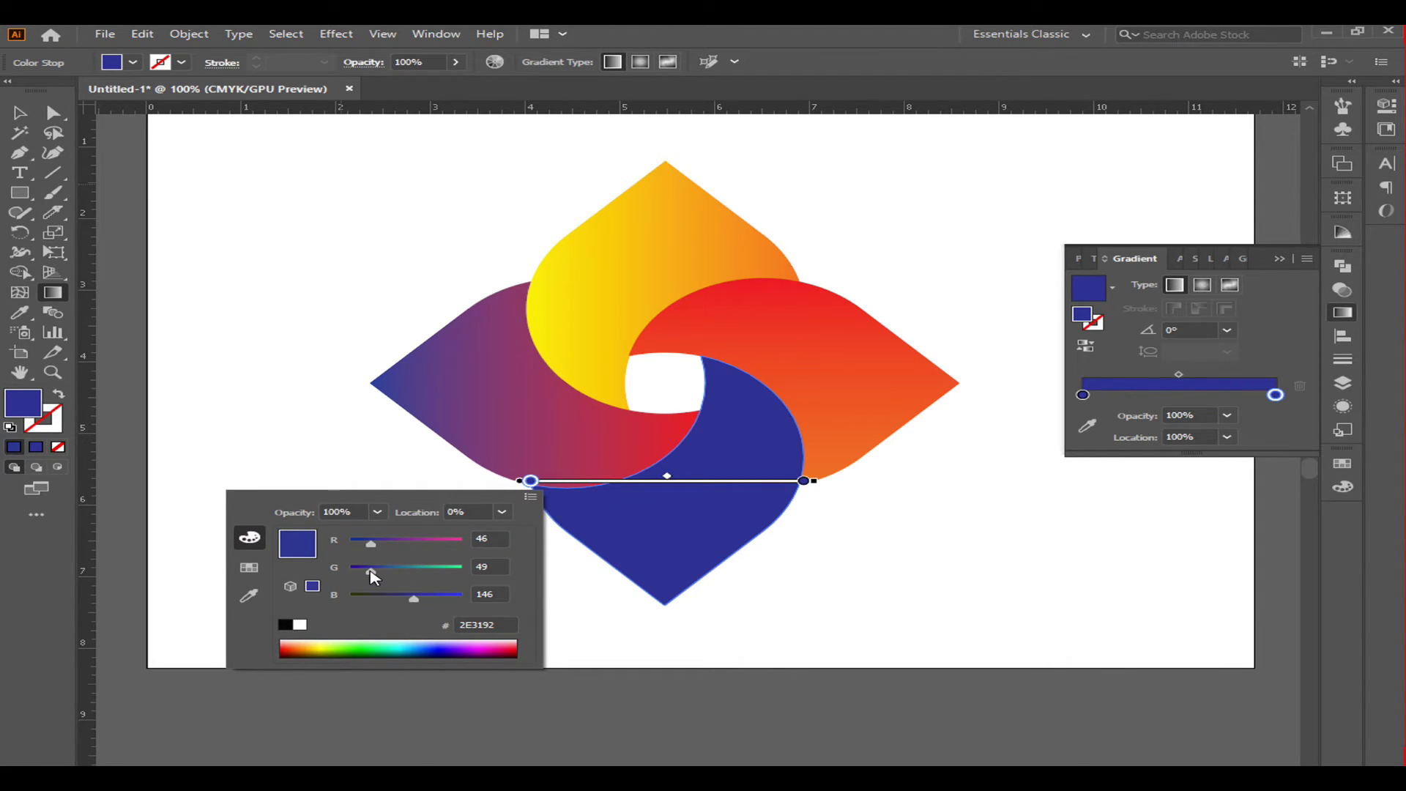
drag(370, 571, 393, 572)
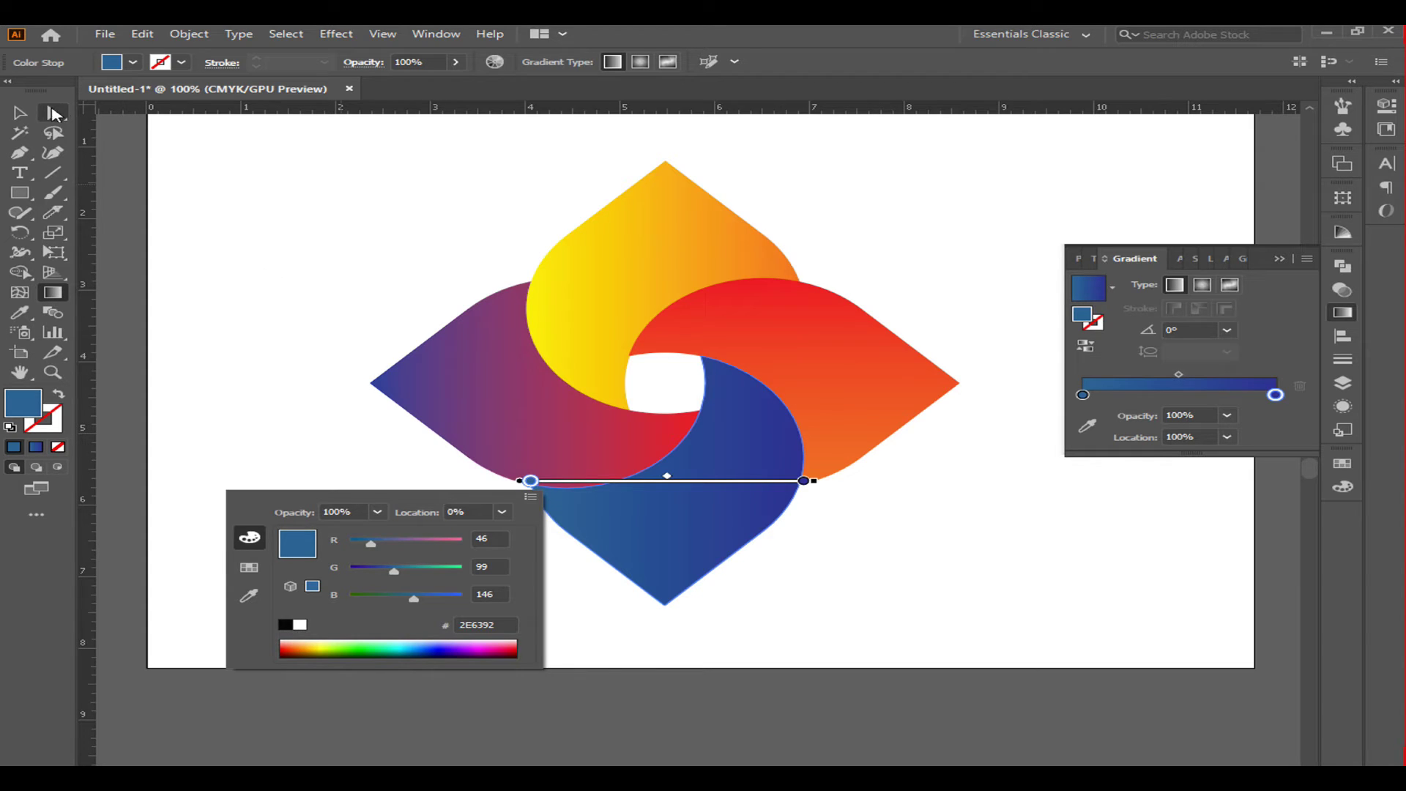
click(21, 116)
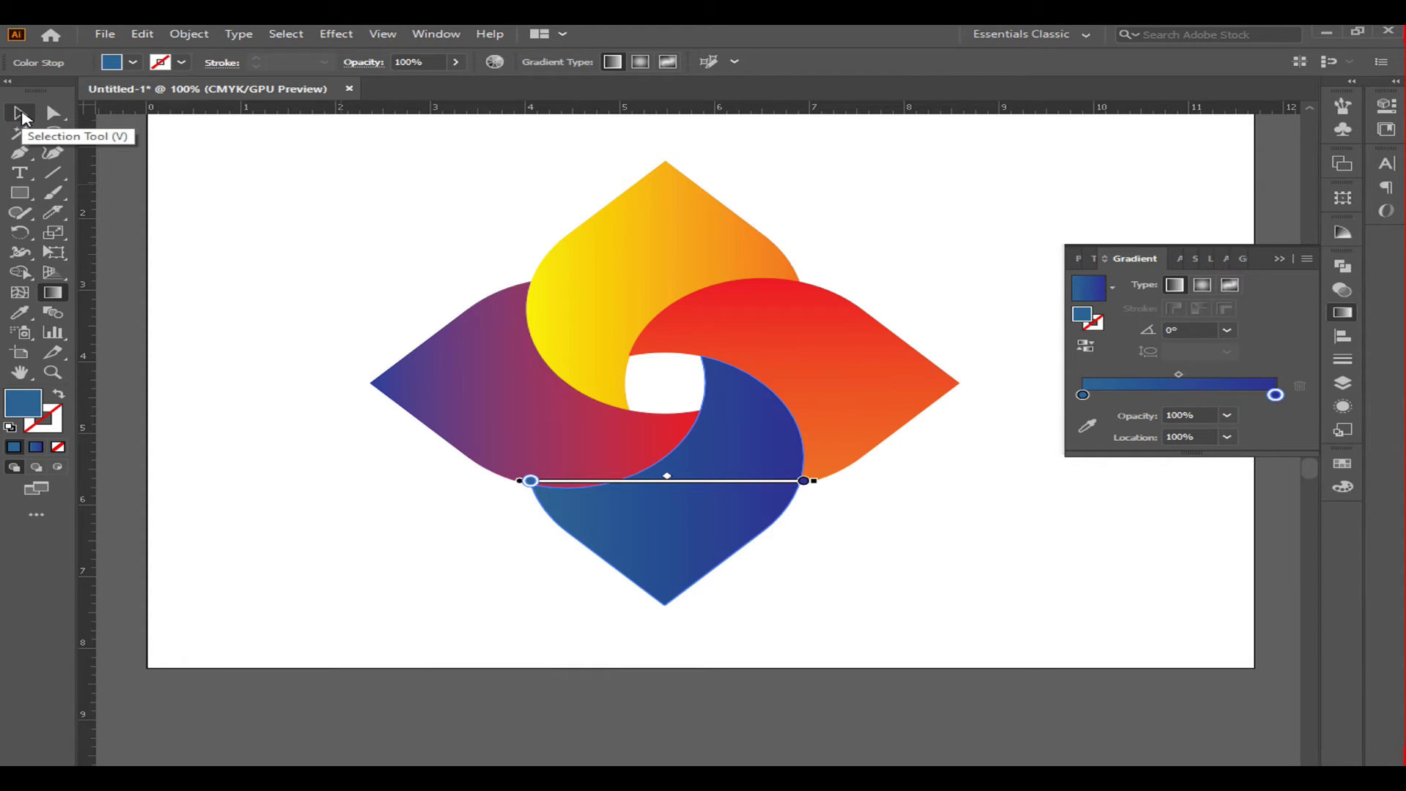
Redirect the left petal's gradient vertically from its lower edge to its upper edge and set the lower colour stop to the green 009444 swatch.
click(20, 113)
click(471, 403)
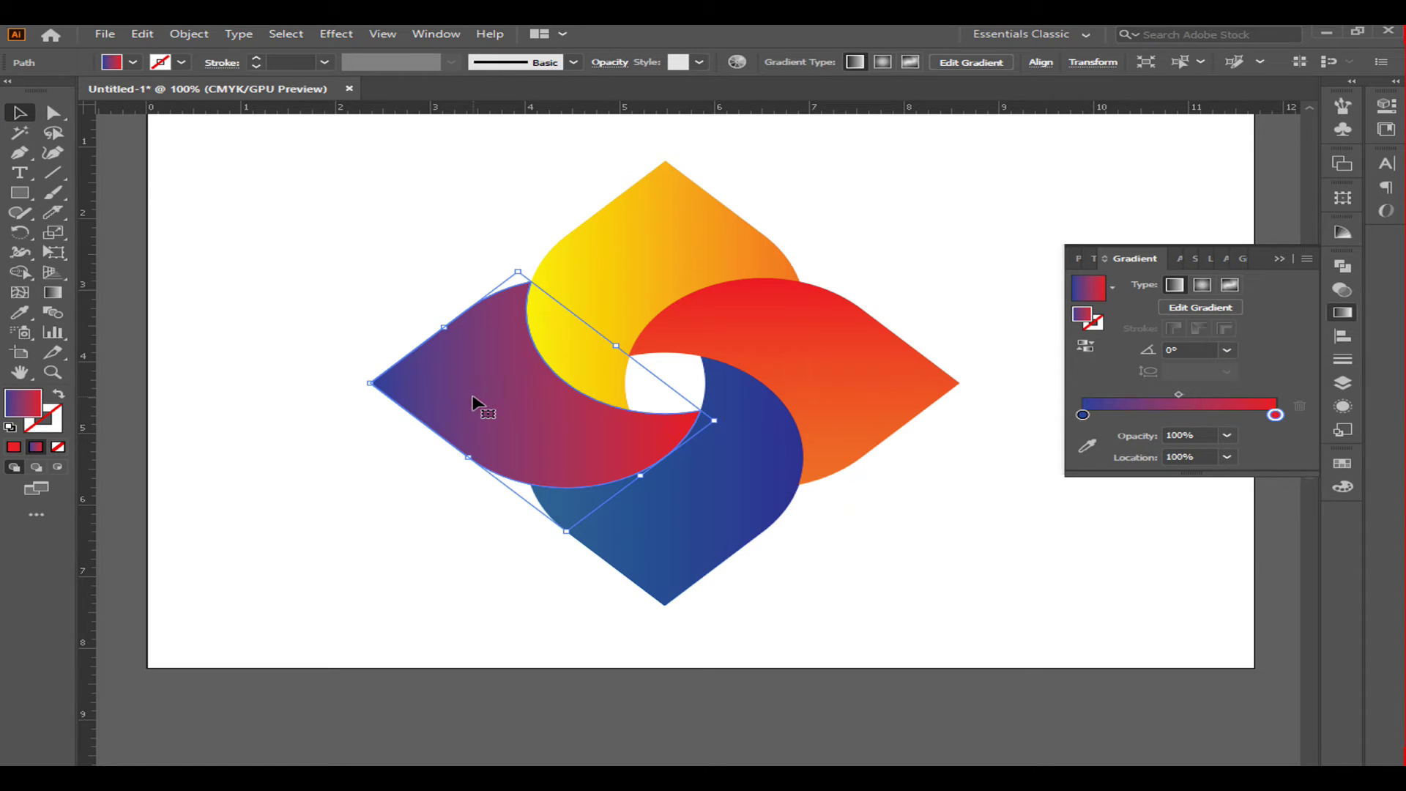
click(53, 292)
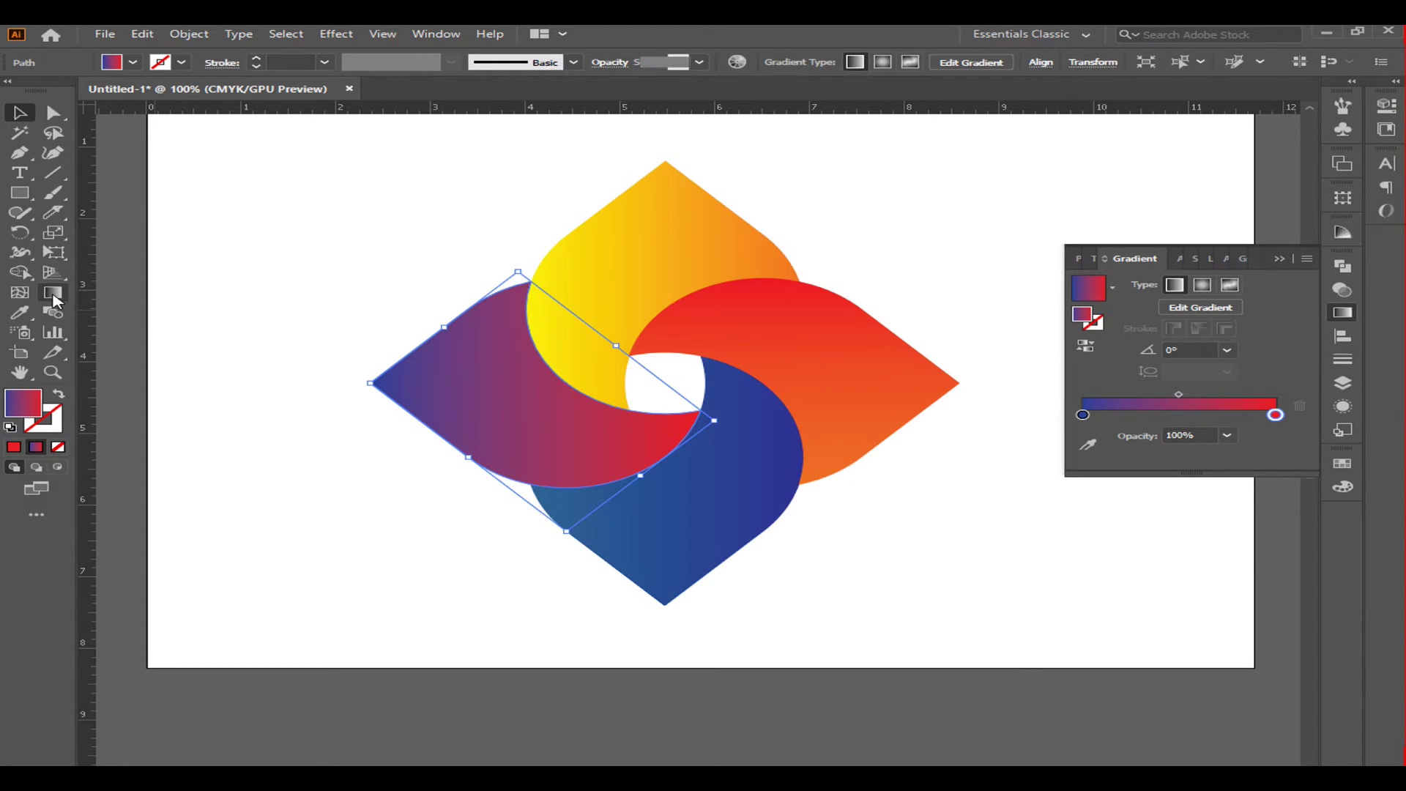
drag(532, 485, 524, 283)
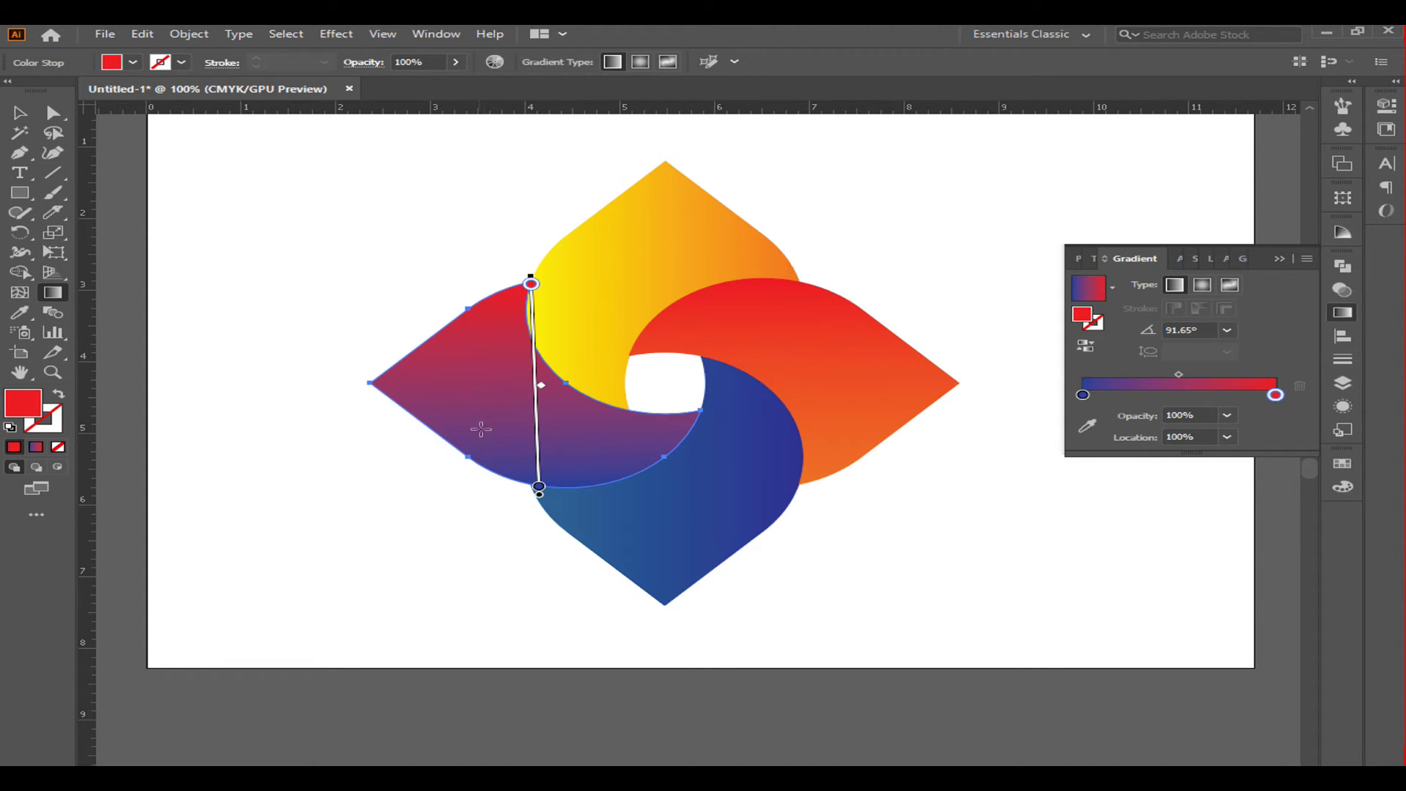
click(538, 487)
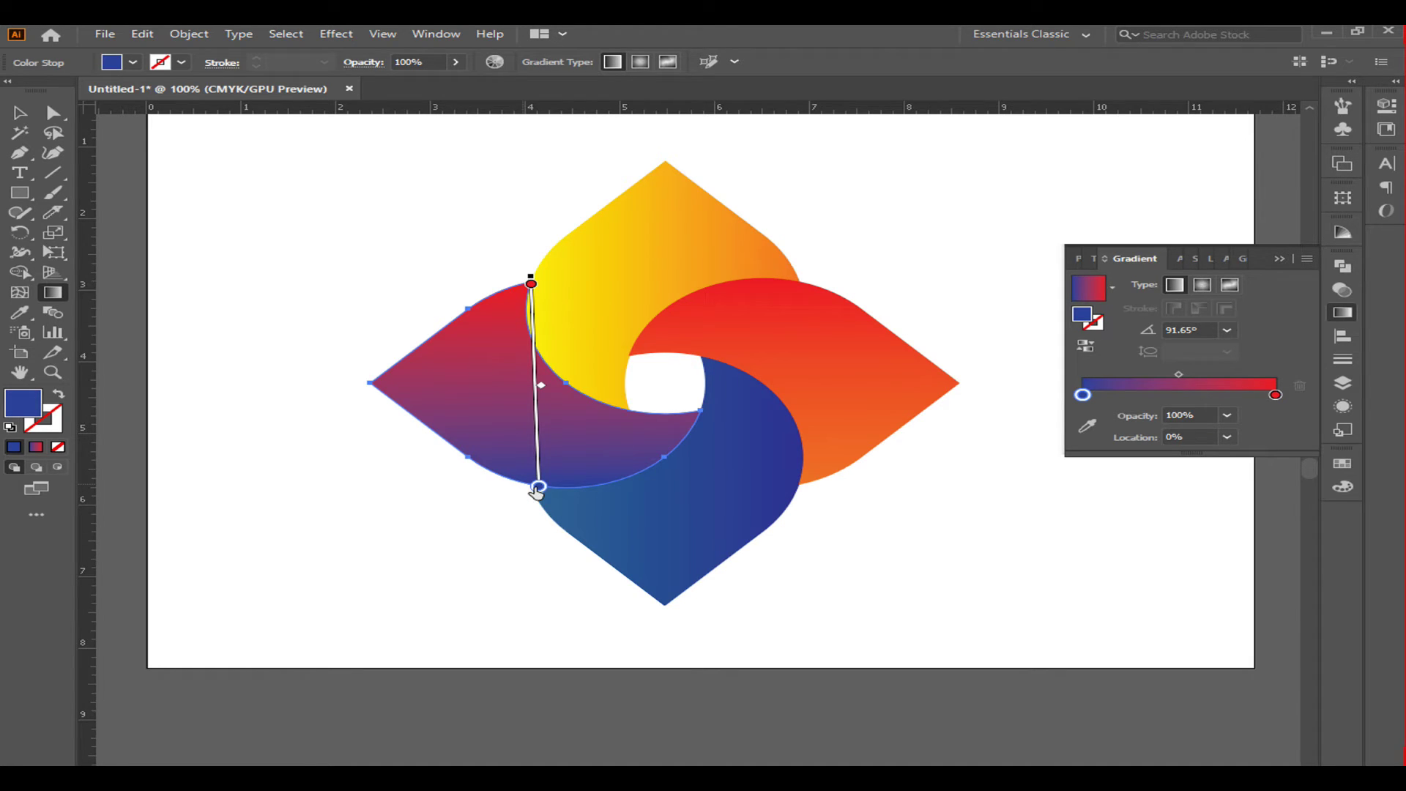
double_click(538, 487)
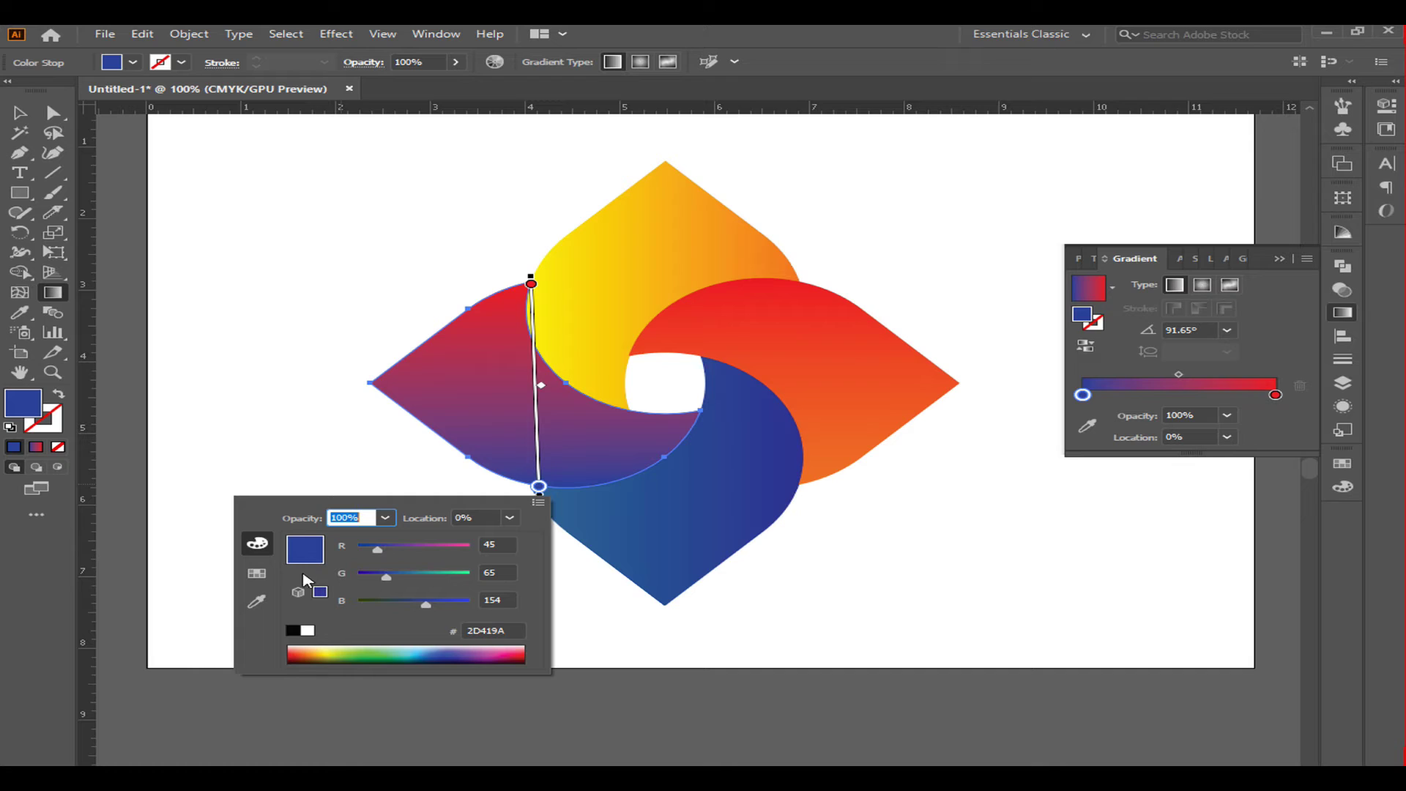
click(257, 573)
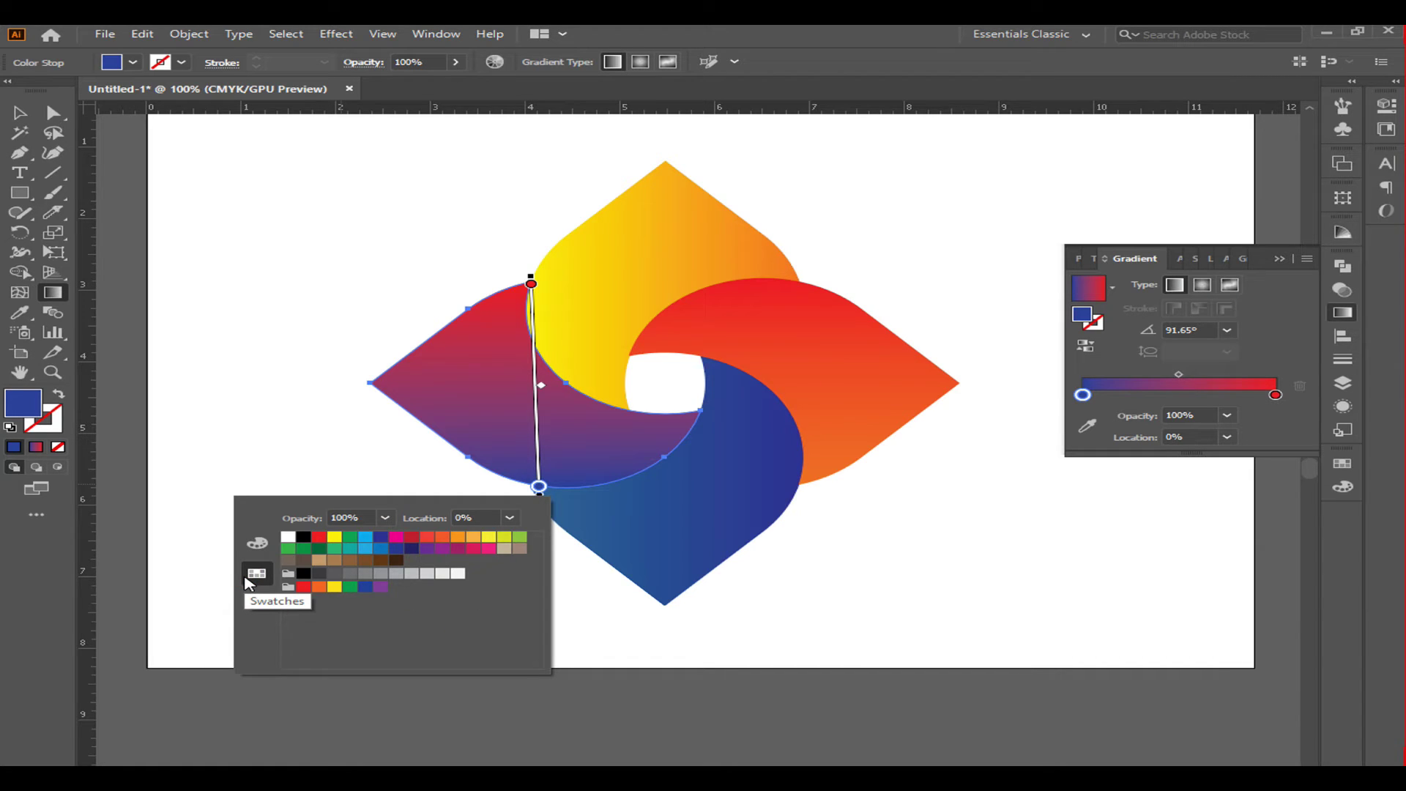
click(303, 549)
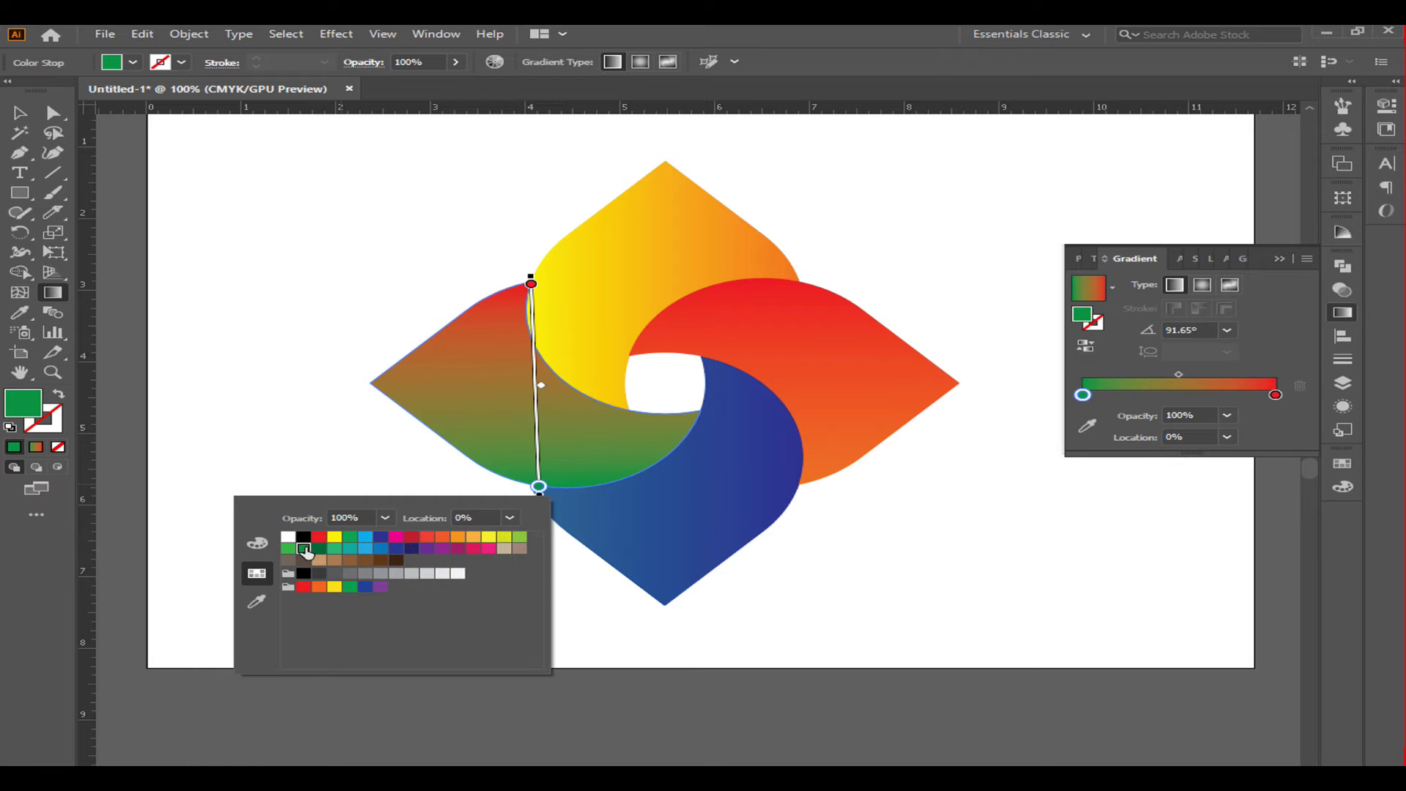
Set the upper colour stop of the left petal's gradient to teal, starting from green 009444, with blue raised to 121 and green slightly lowered.
double_click(531, 284)
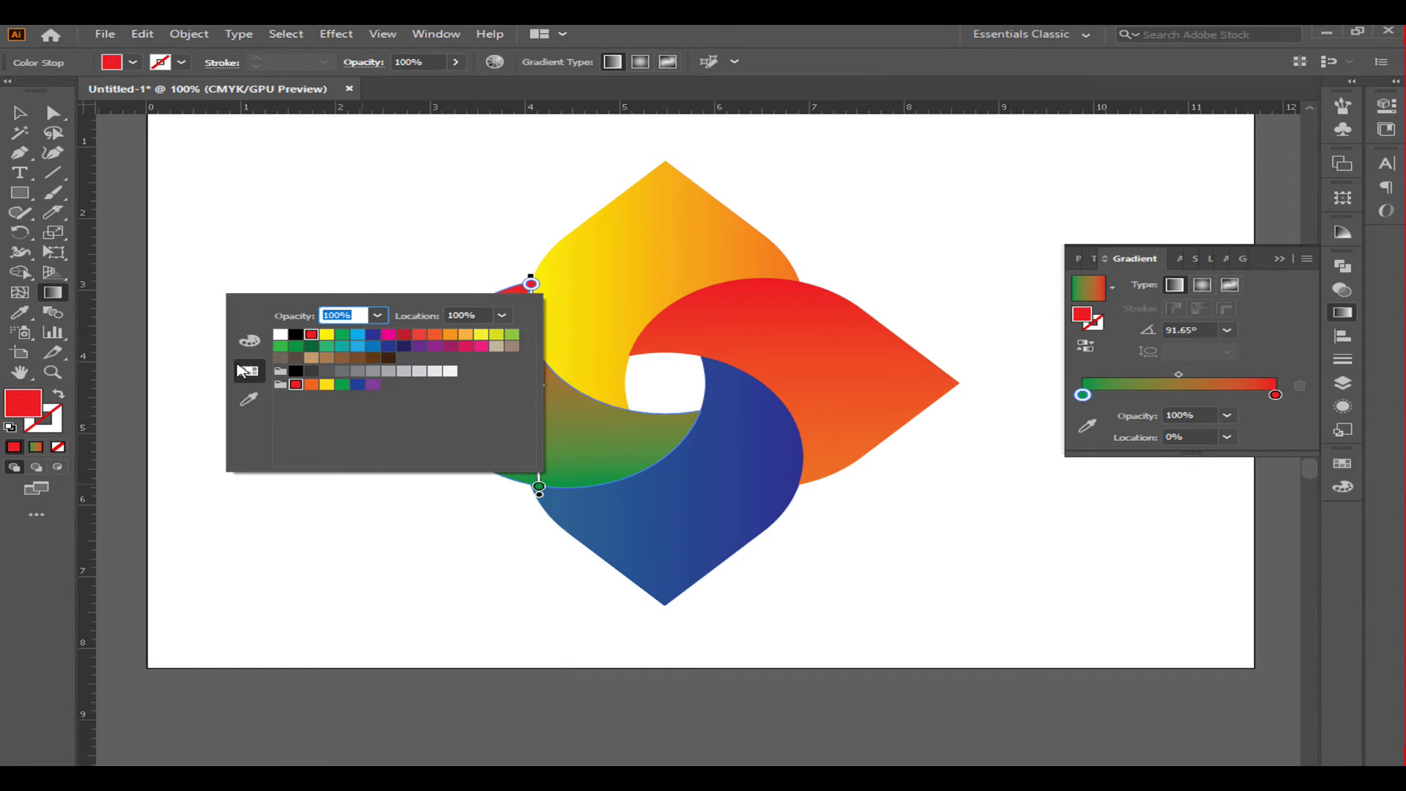
click(297, 347)
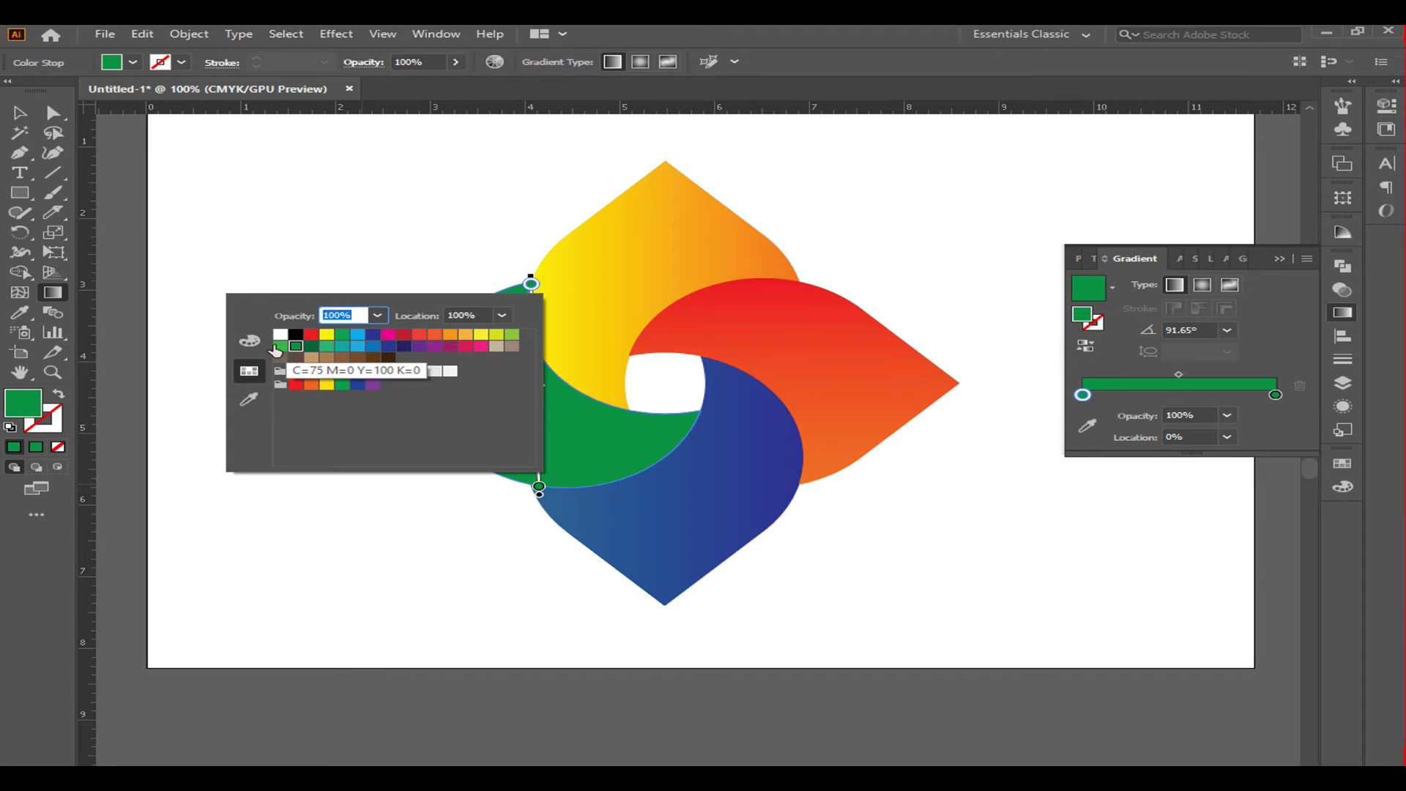
click(249, 342)
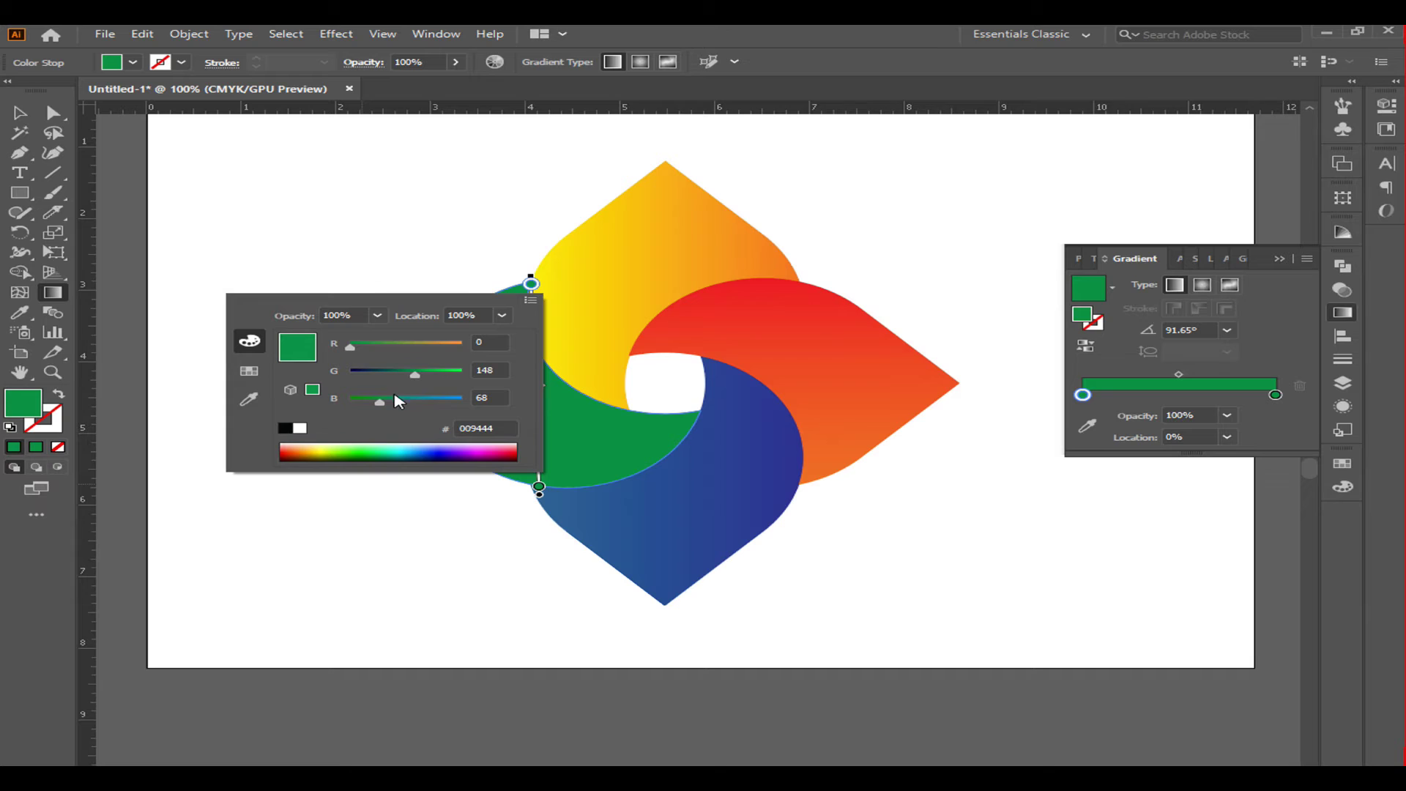
drag(377, 403, 387, 403)
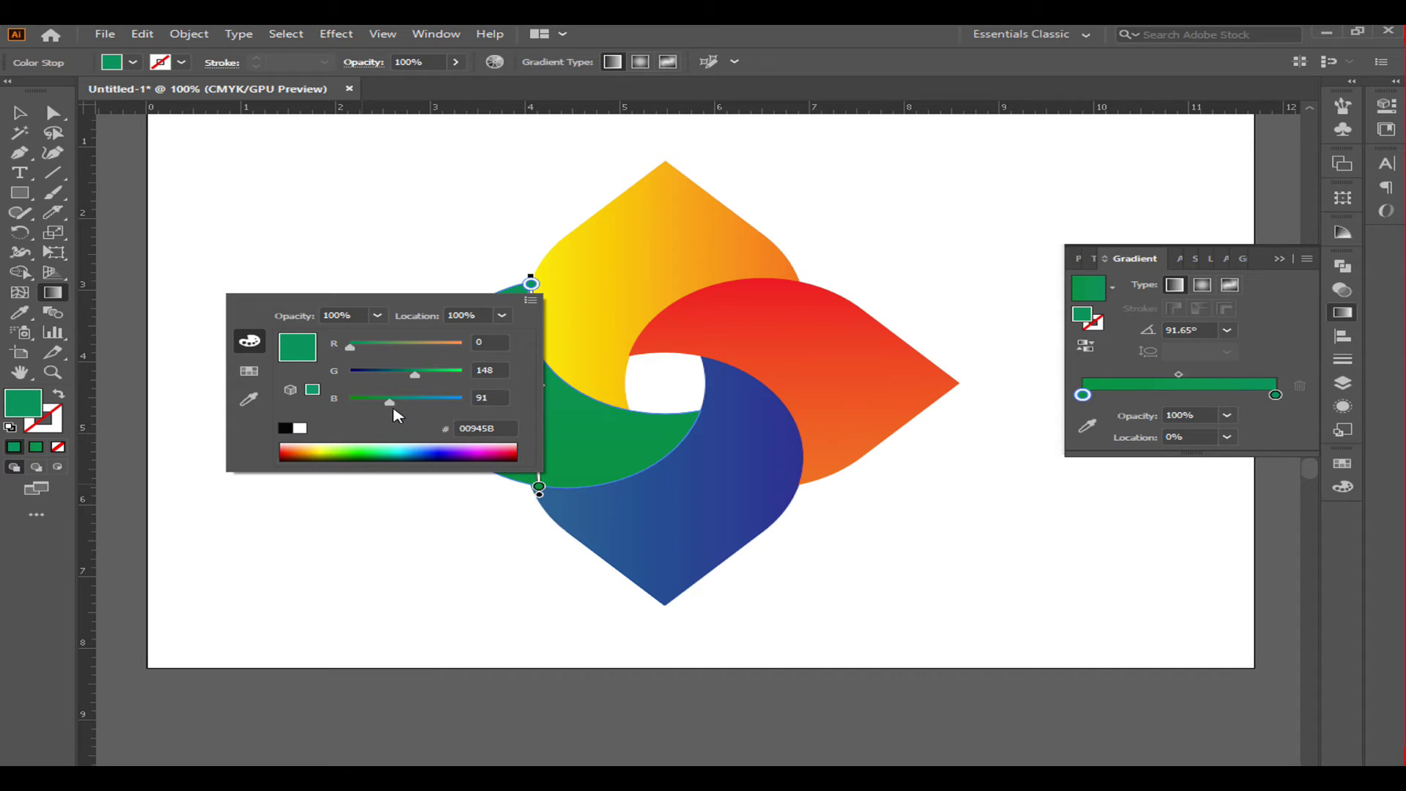
drag(388, 402, 401, 401)
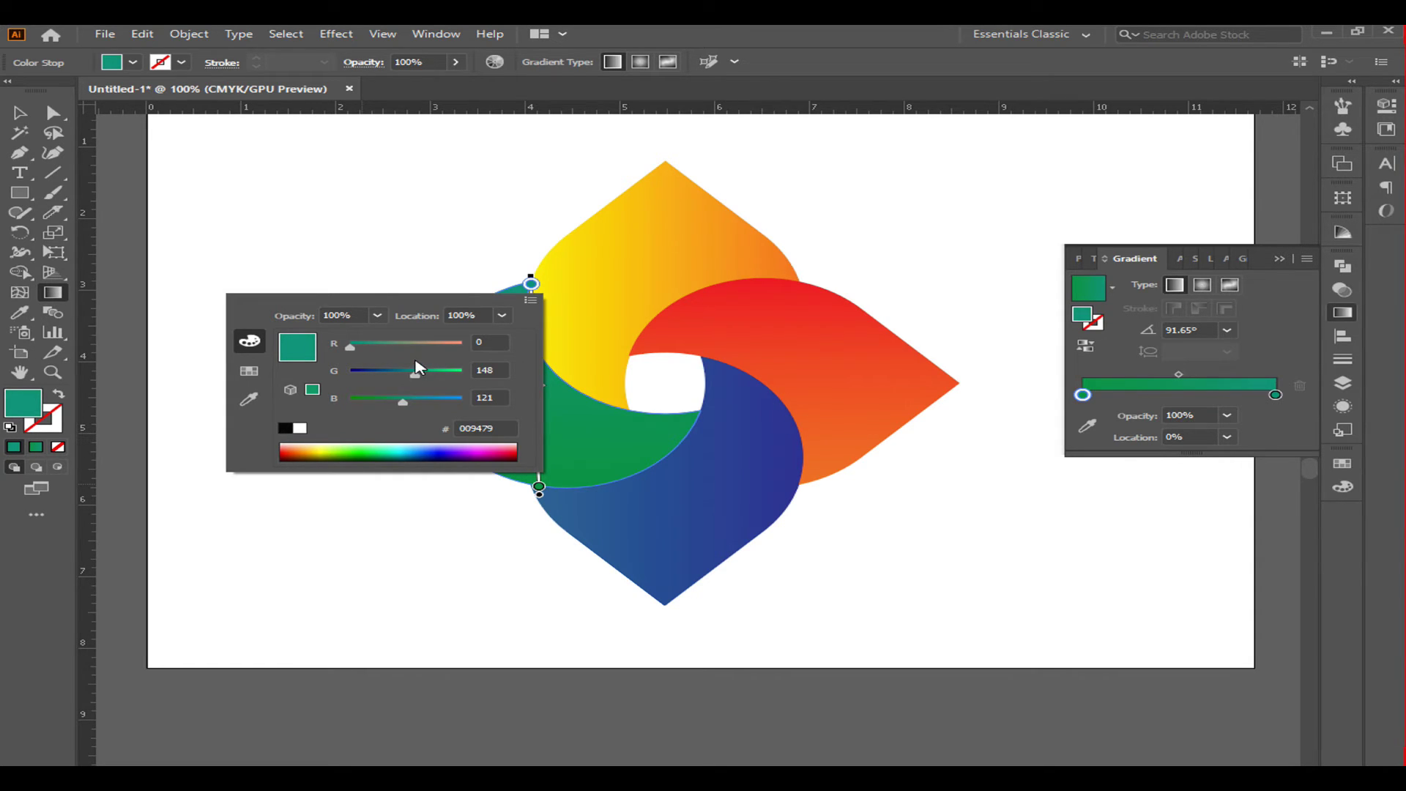
drag(415, 380, 411, 379)
key(Escape)
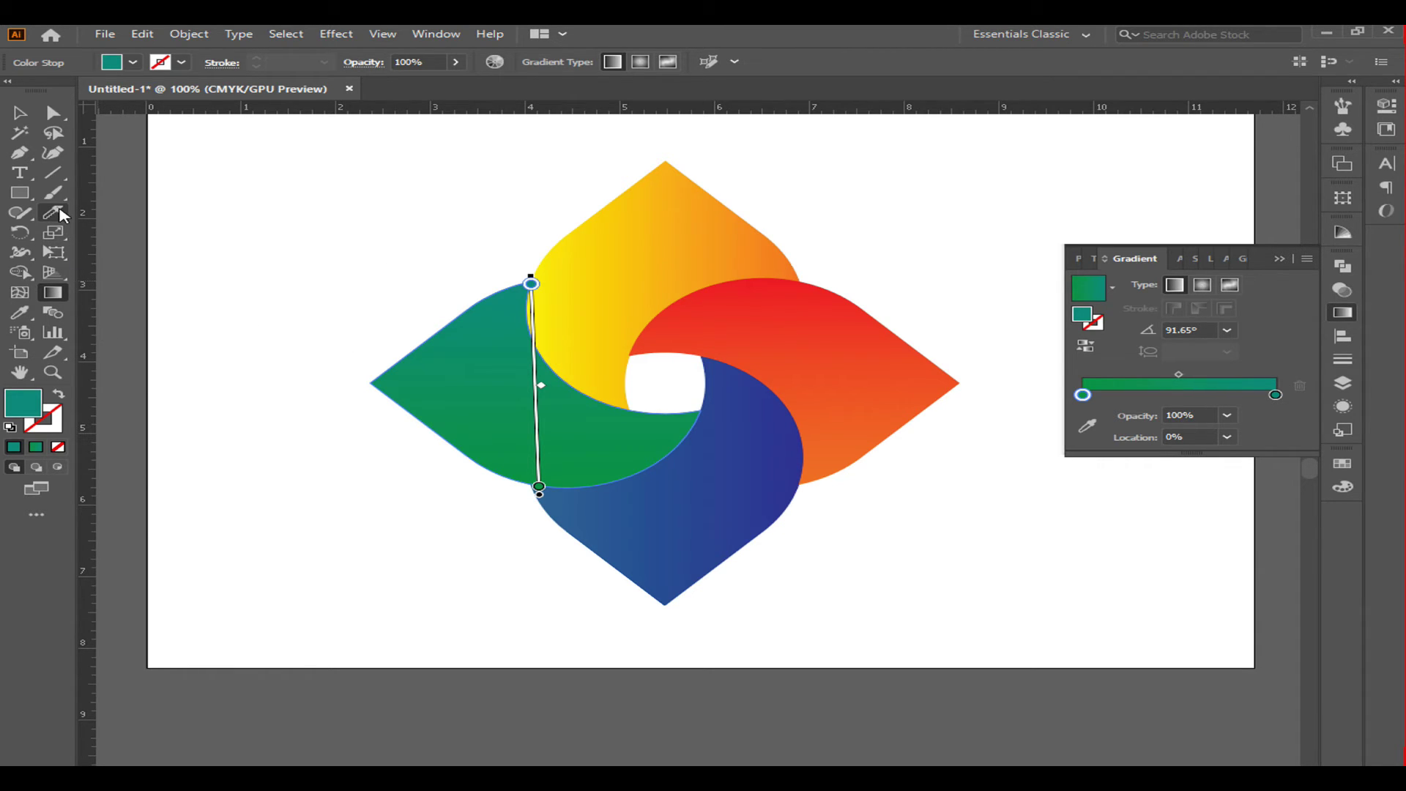
Split the yellow-orange top petal vertically with the Knife, from its upper tip straight down to its inner edge.
click(20, 113)
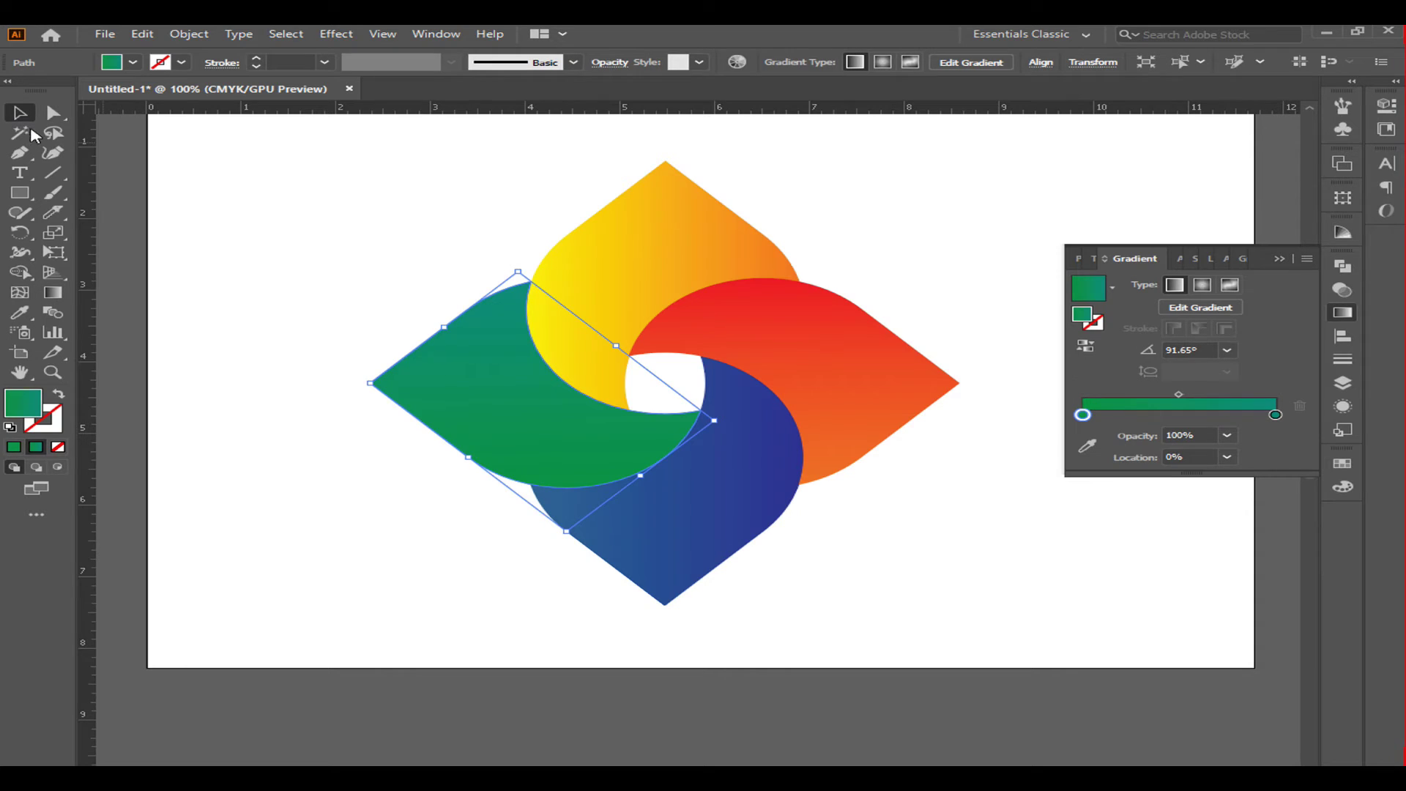
click(644, 261)
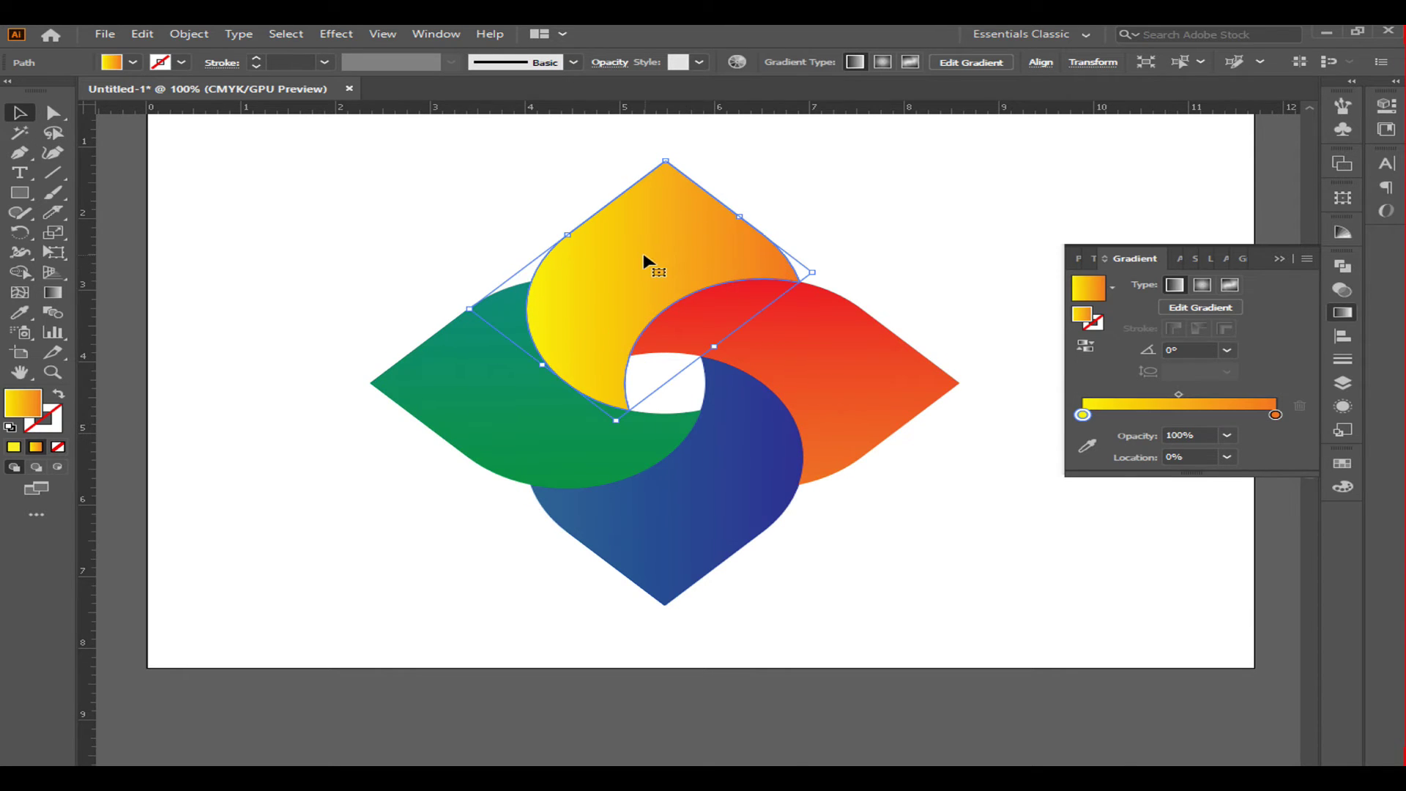
click(53, 214)
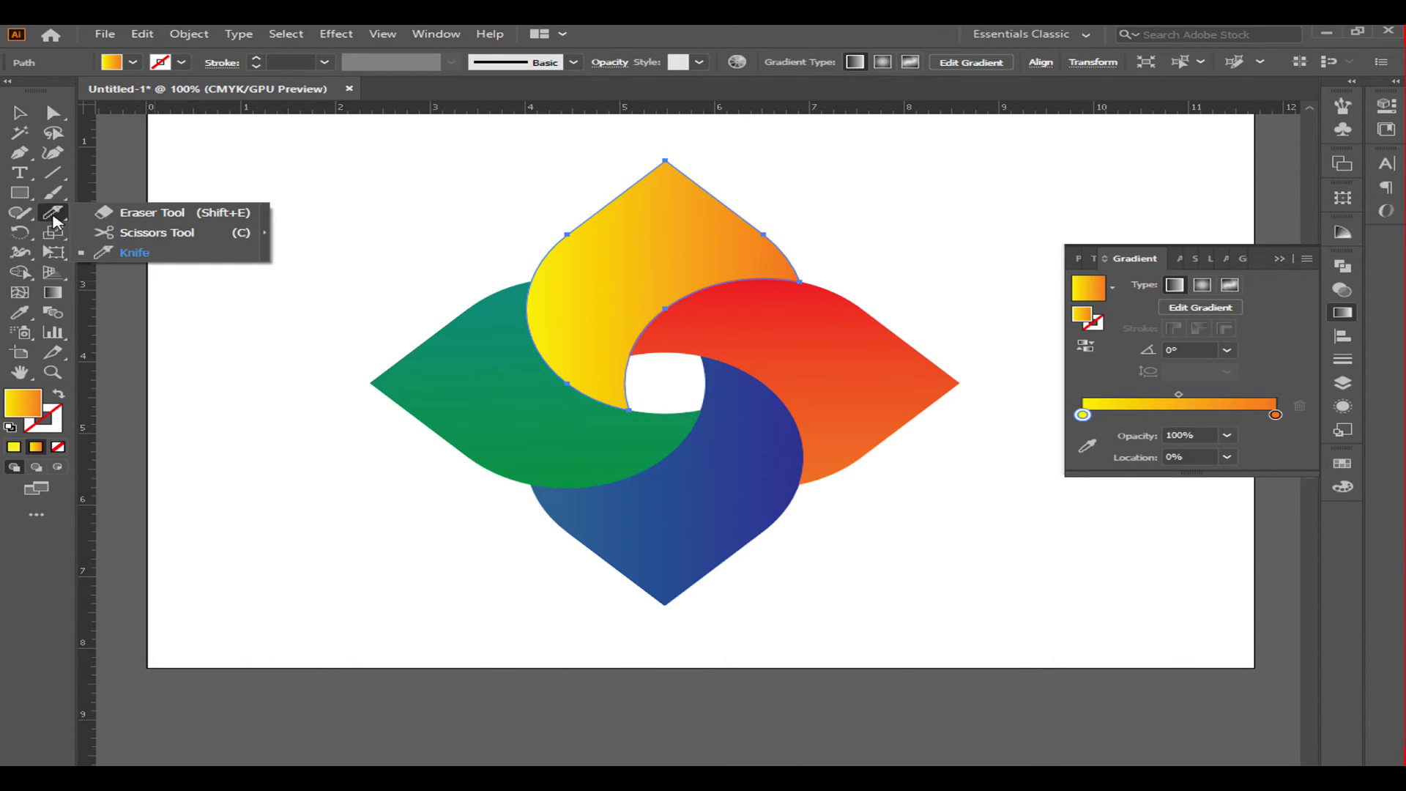
click(143, 254)
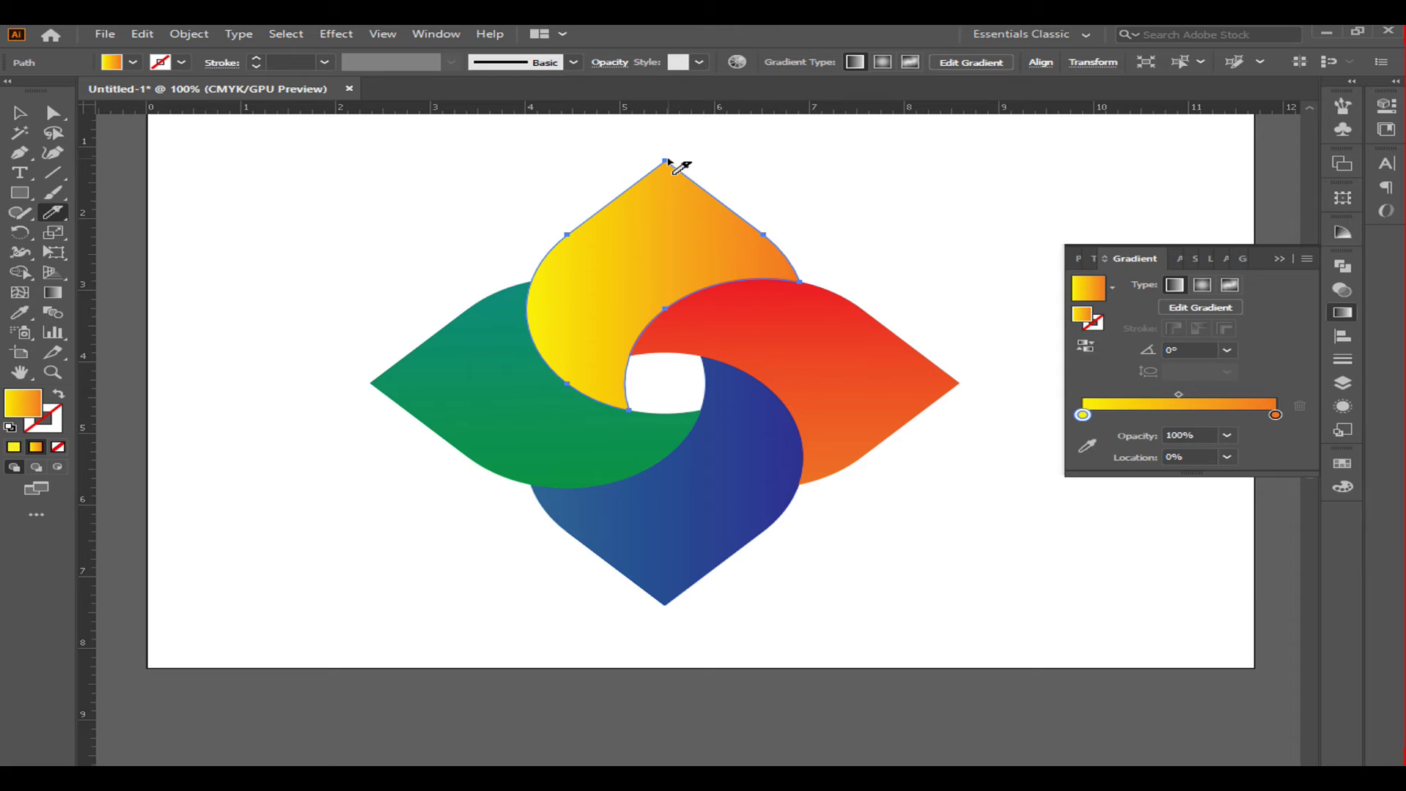
drag(668, 161, 668, 301)
key(period)
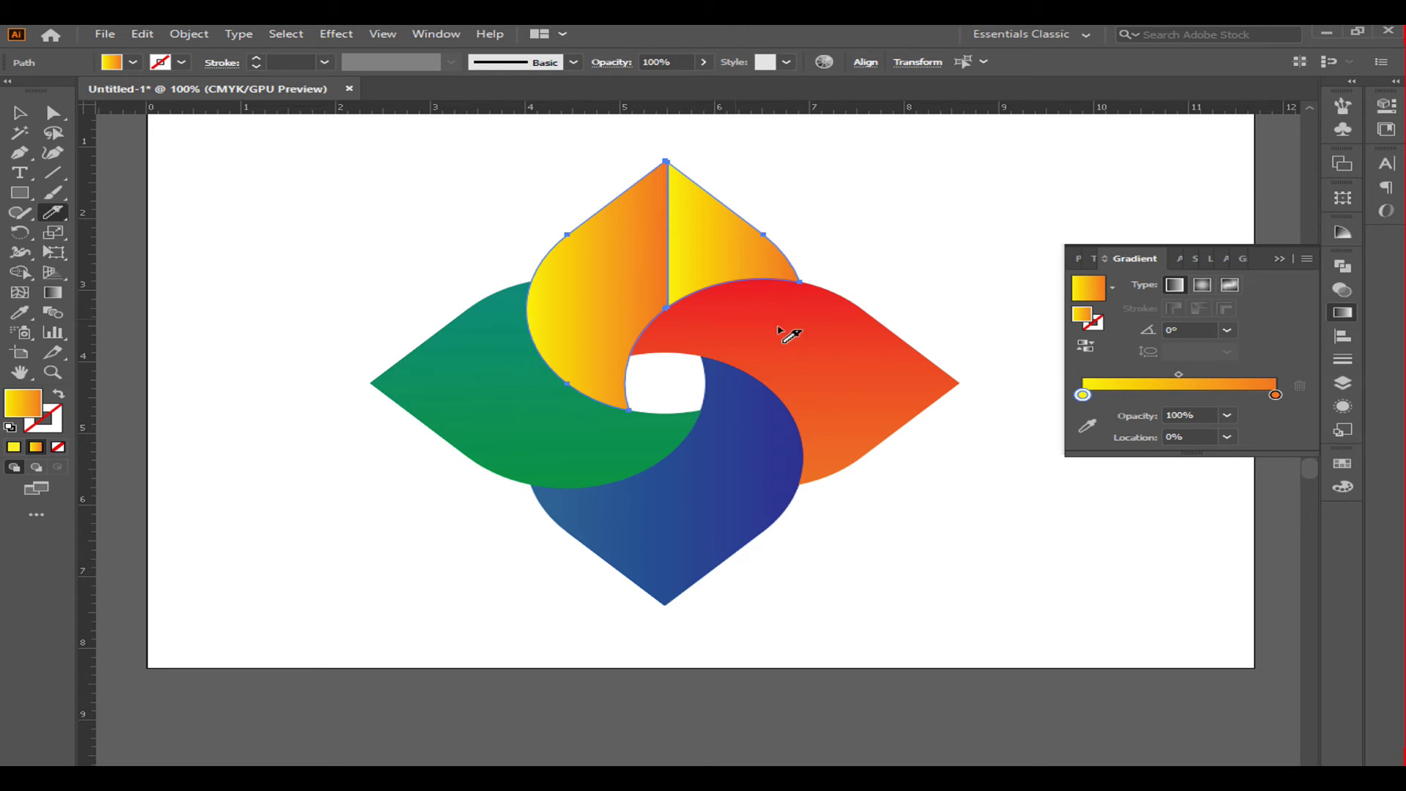
Select the red-orange right petal and activate the Knife for cutting it.
click(19, 113)
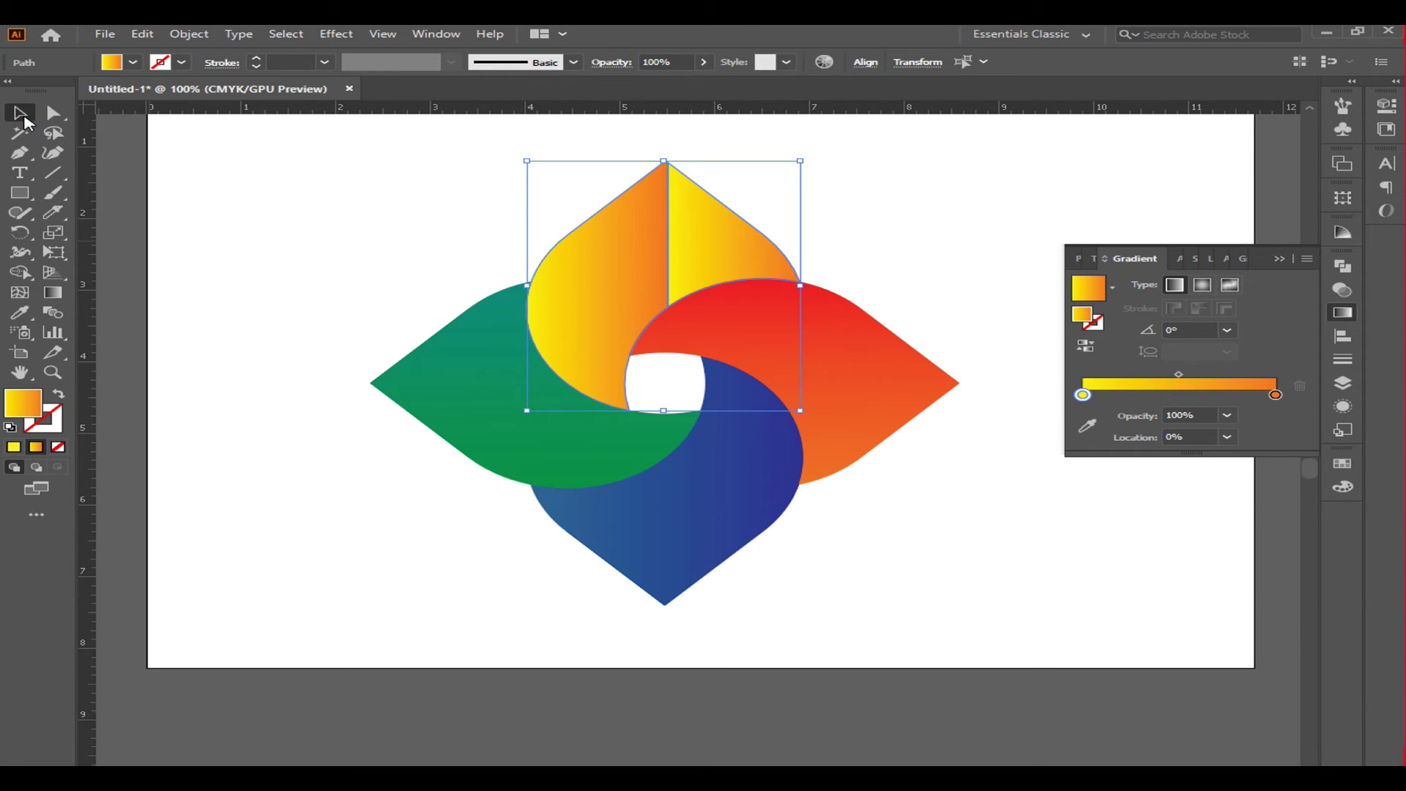
click(857, 426)
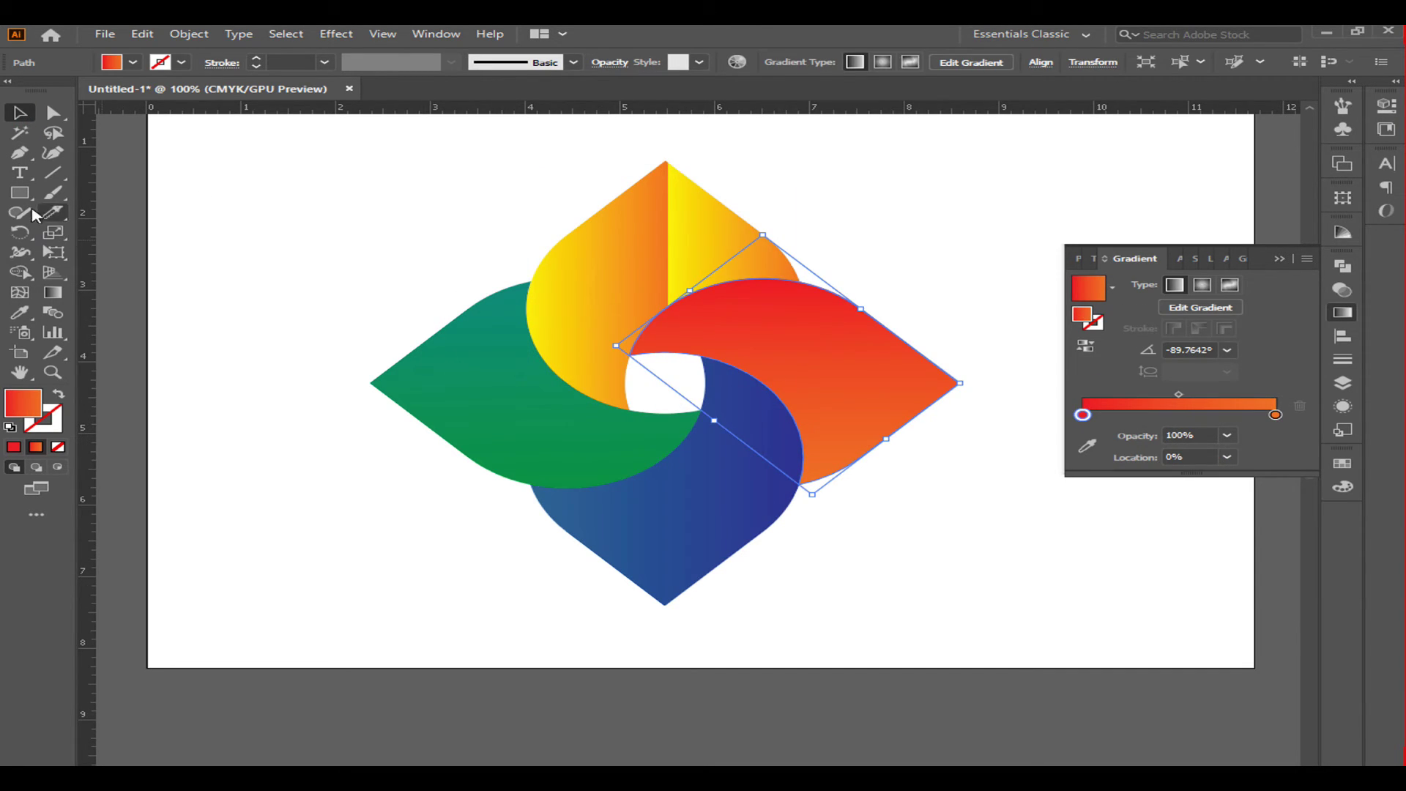
click(55, 212)
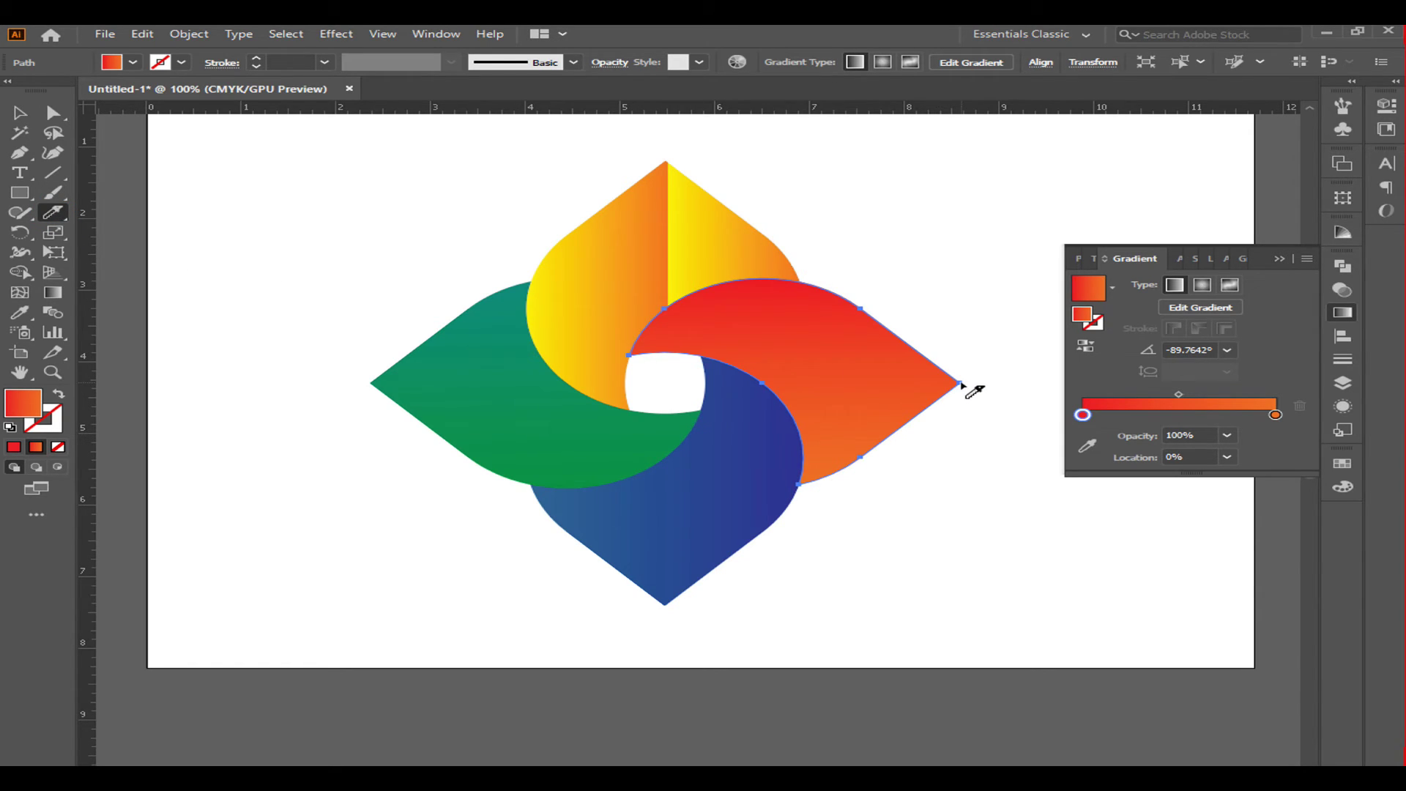
drag(960, 383, 764, 385)
key(ctrl)
key(ctrl+z)
drag(962, 382, 779, 395)
key(ctrl)
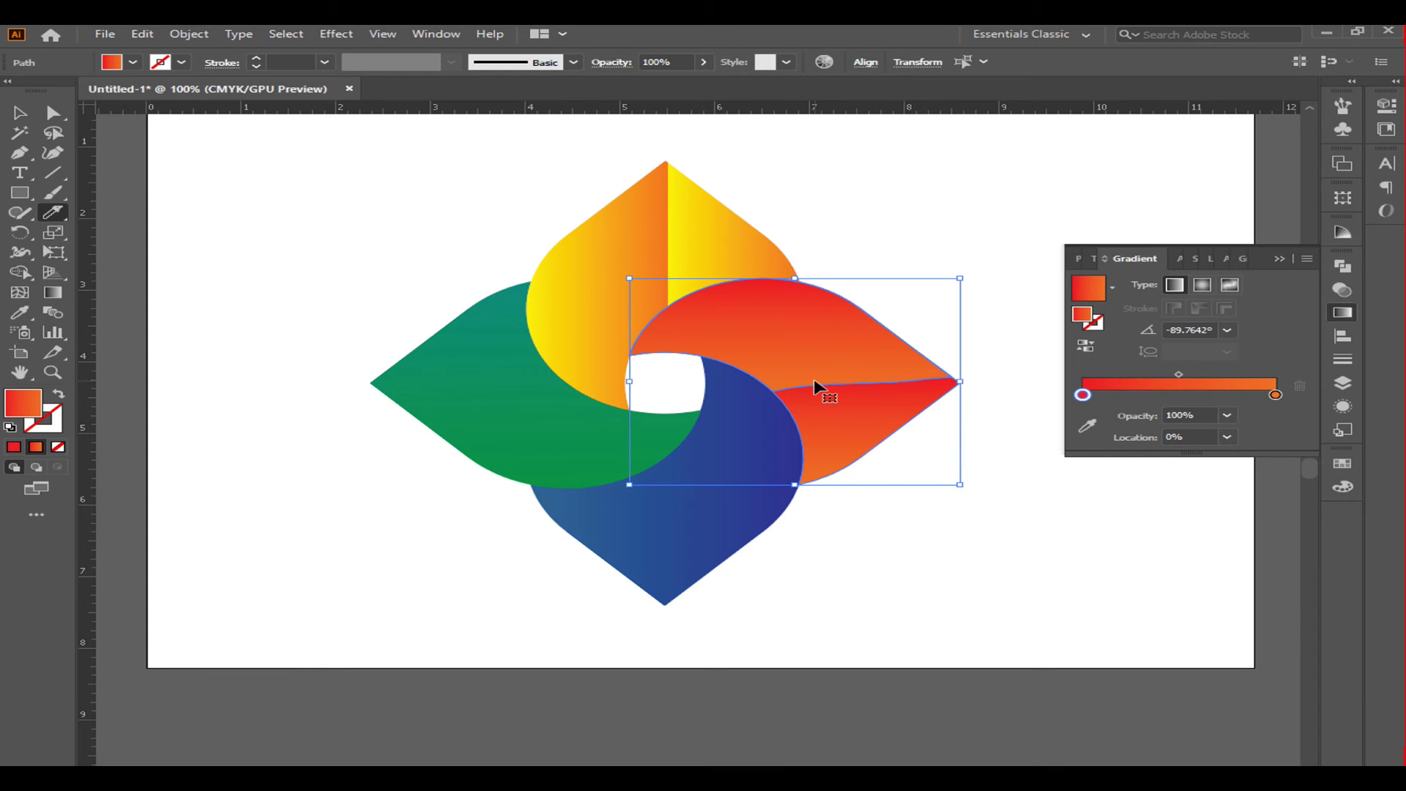
key(ctrl+z)
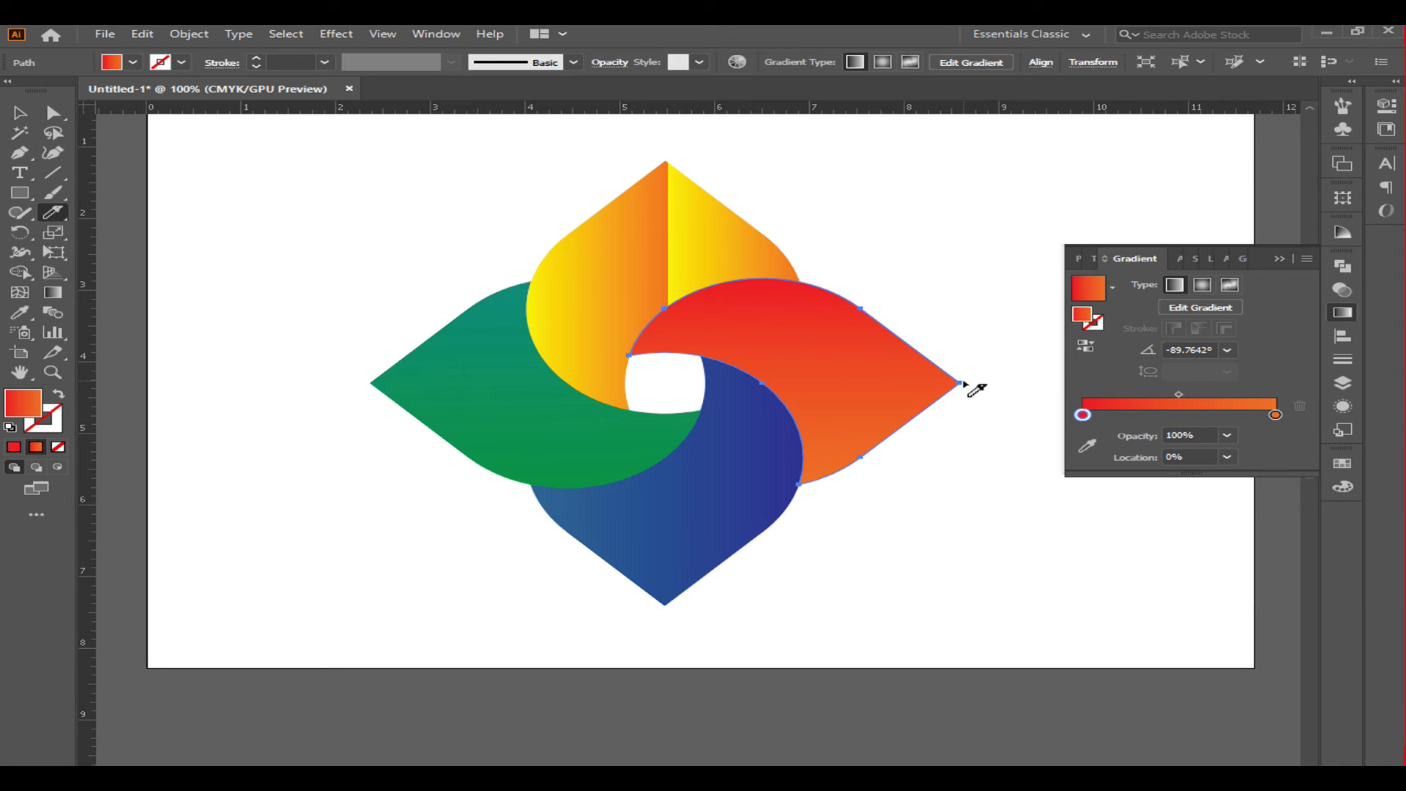
Split the right petal with a straight, nearly horizontal Knife cut from its outer tip to the edge of the blue petal.
drag(960, 382, 771, 393)
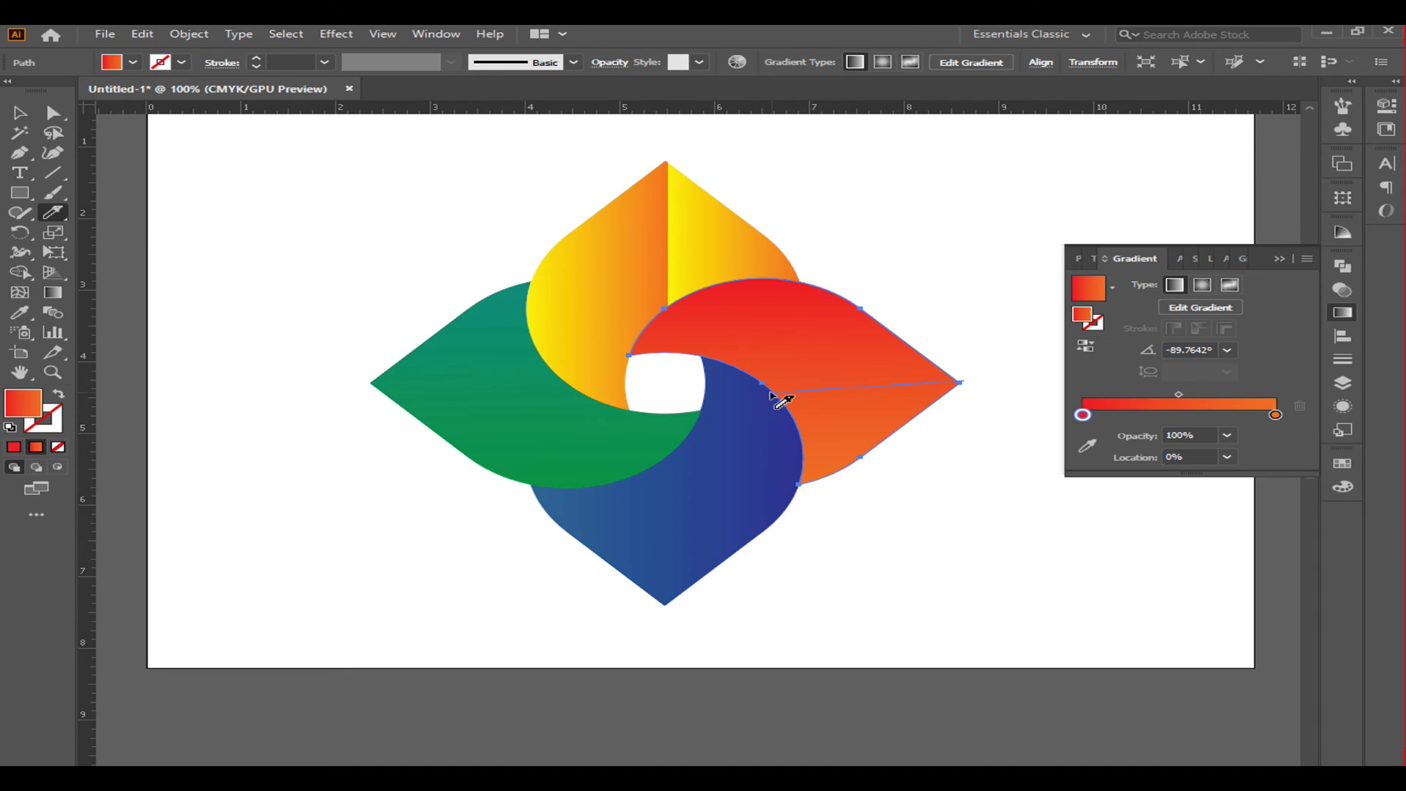
drag(770, 393, 772, 395)
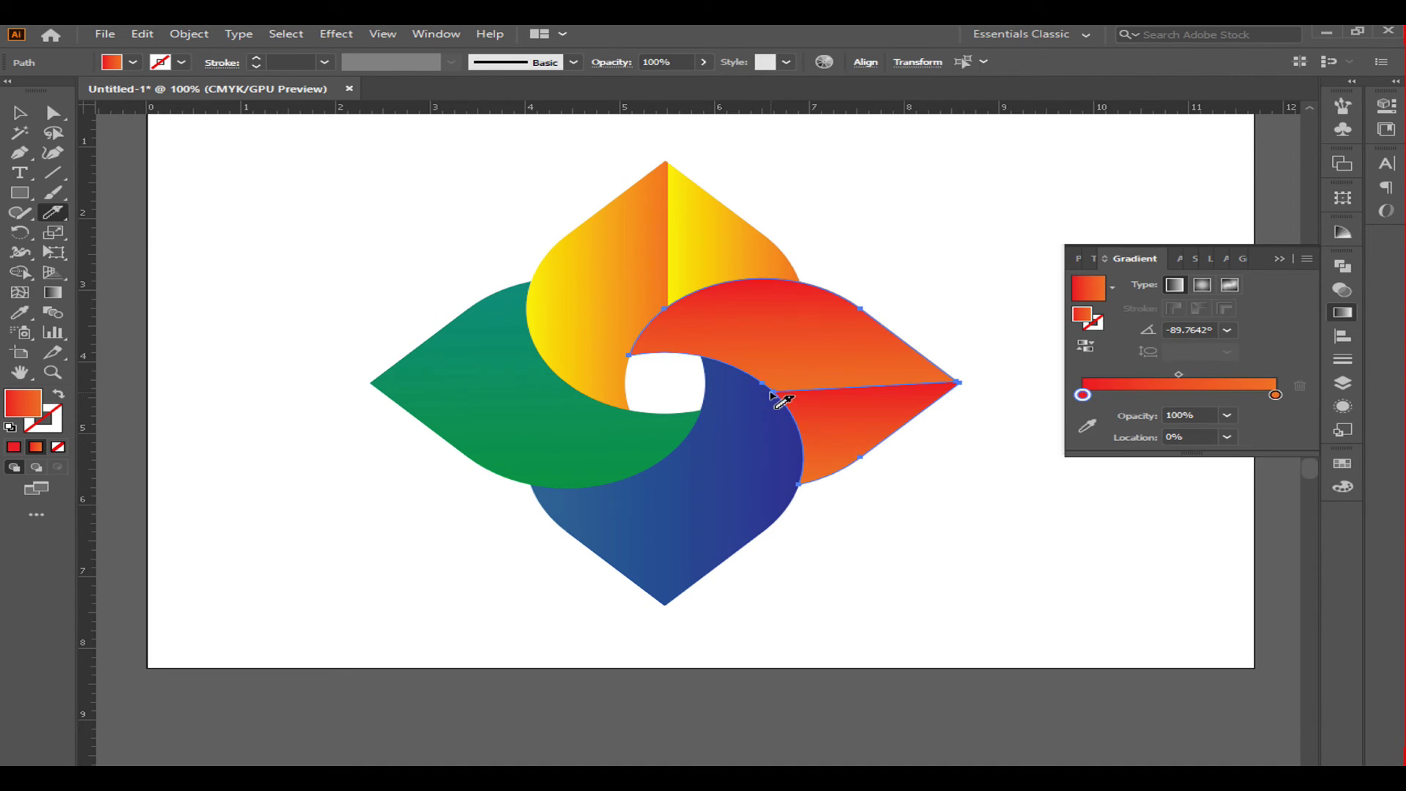
click(20, 114)
Split the blue bottom petal with a nearly vertical Knife cut from its lower tip up to the edge of the green petal.
click(700, 544)
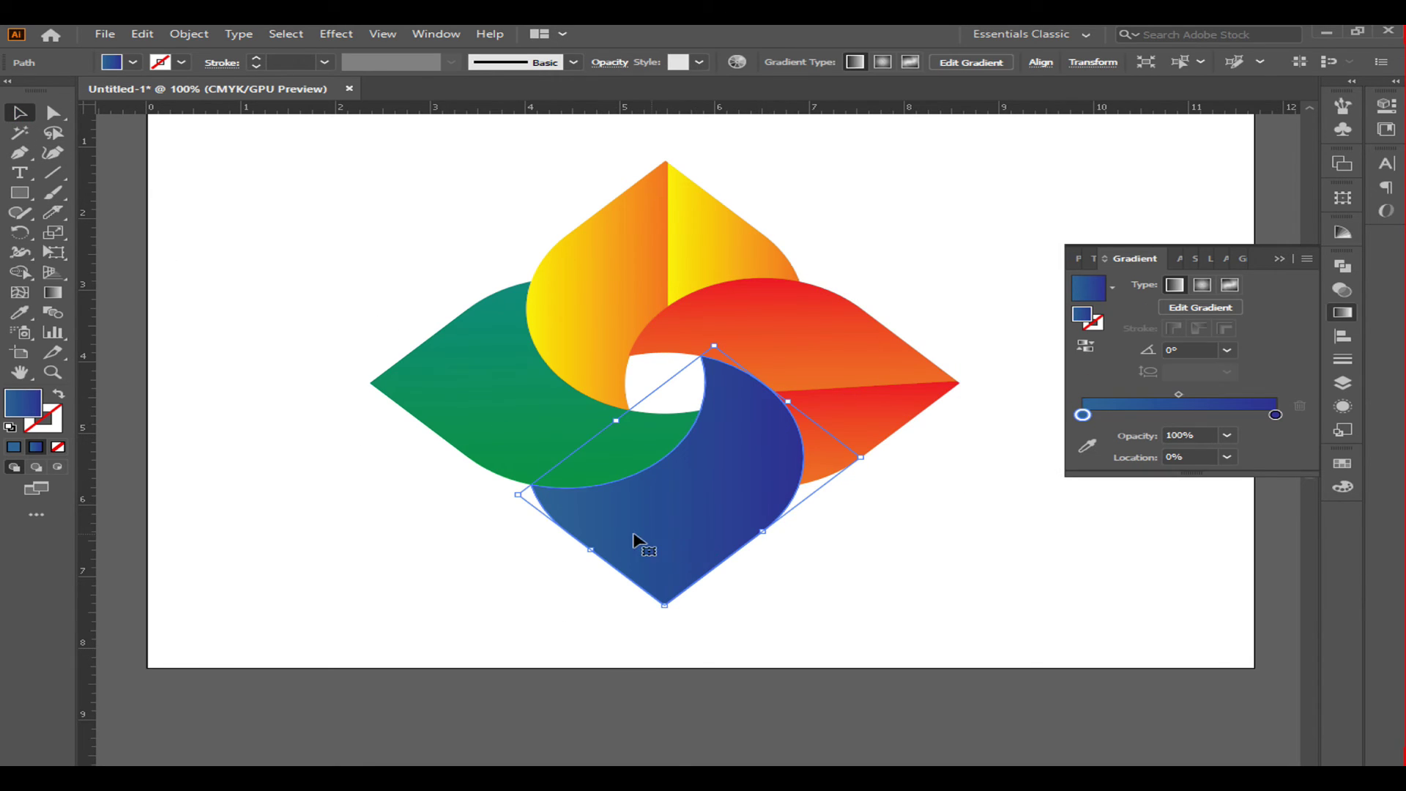
click(54, 214)
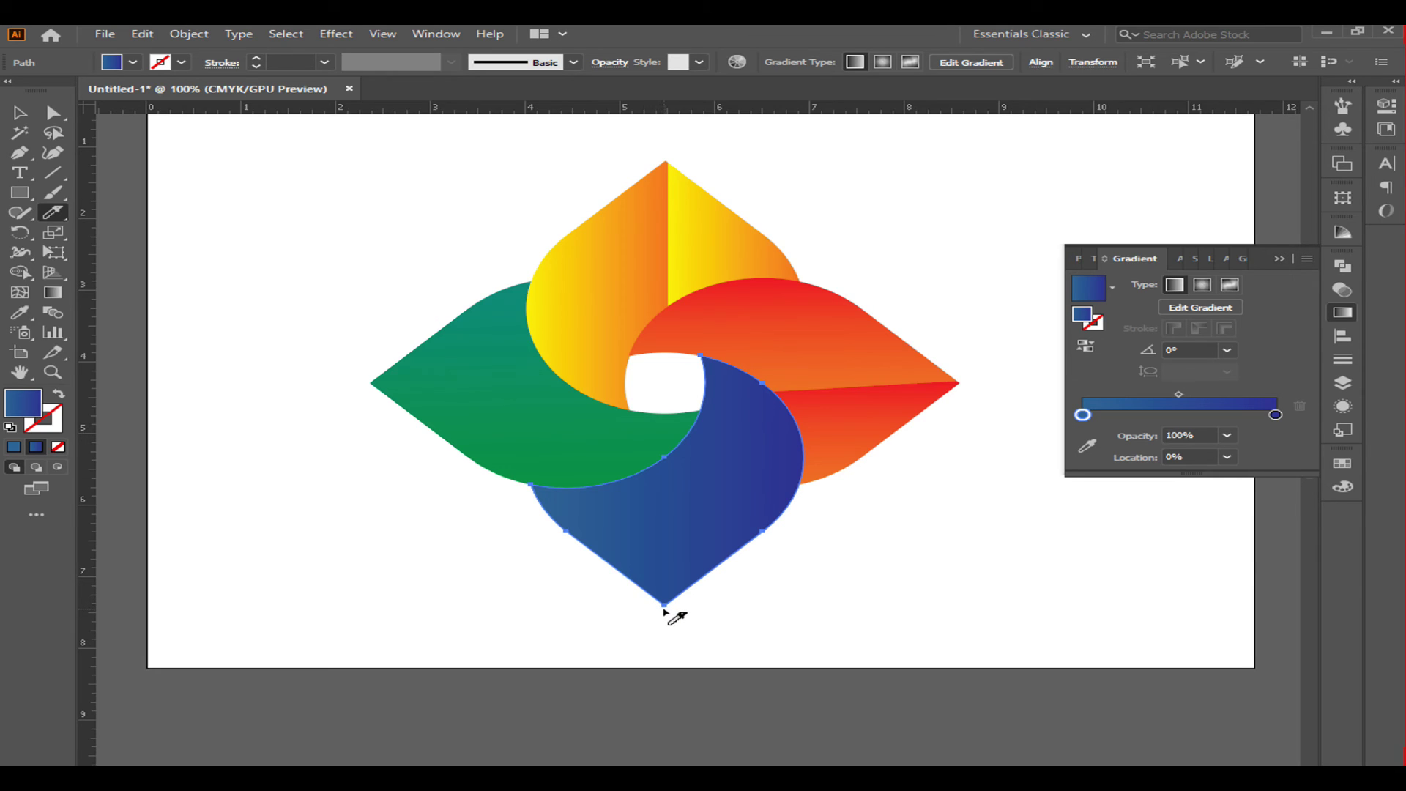
drag(664, 608, 658, 465)
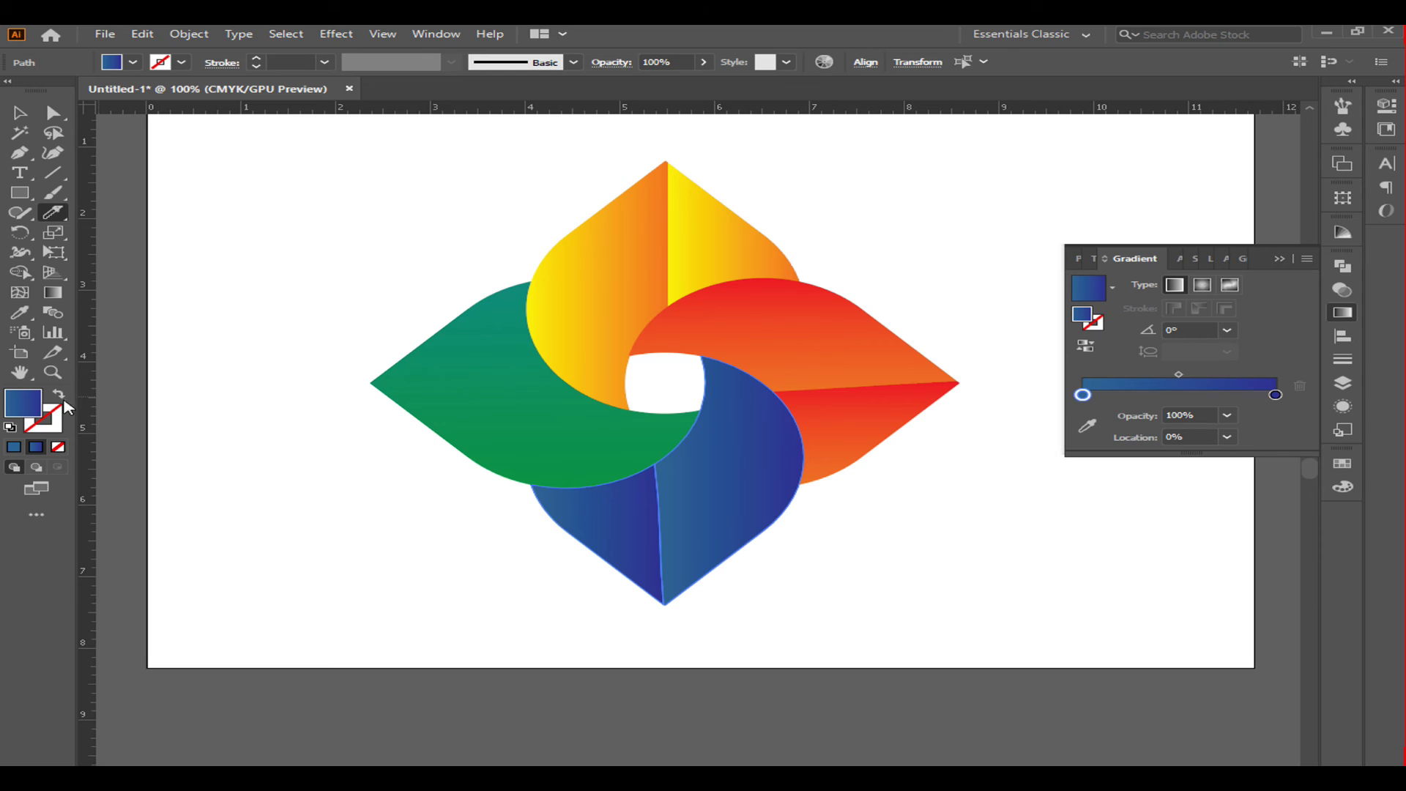
click(20, 114)
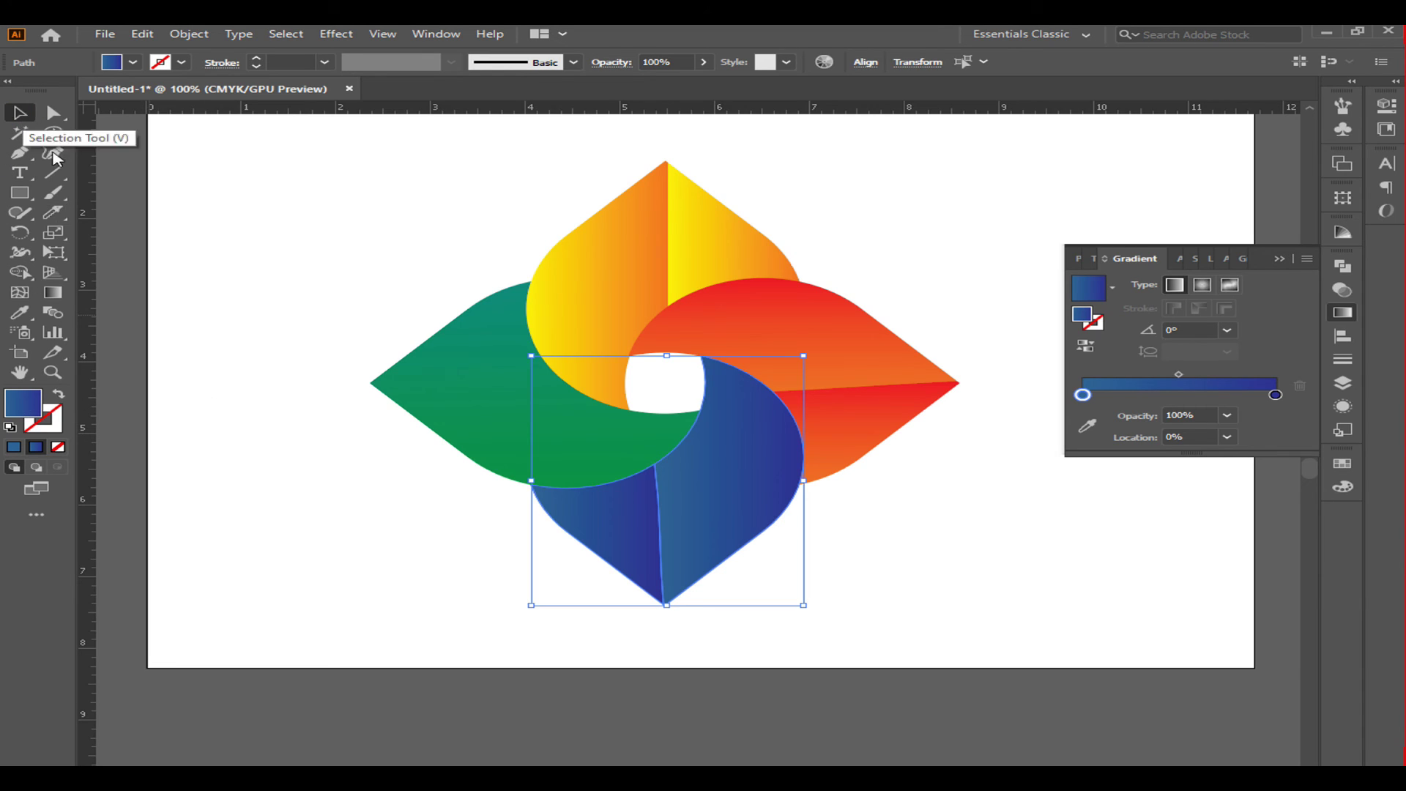
Split the green left petal with a horizontal Knife cut from its outer tip to the edge of the top petal, and deselect it.
click(481, 377)
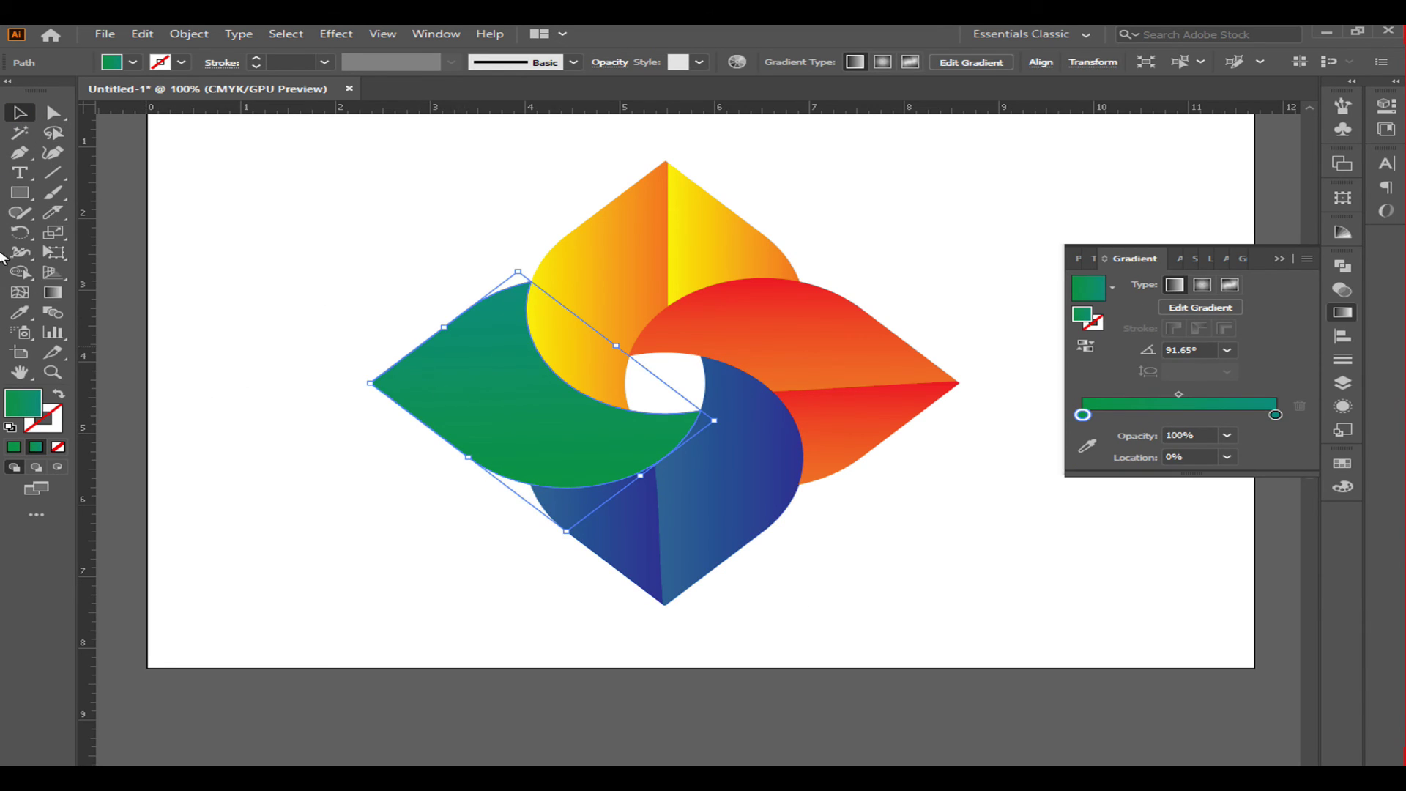
click(54, 215)
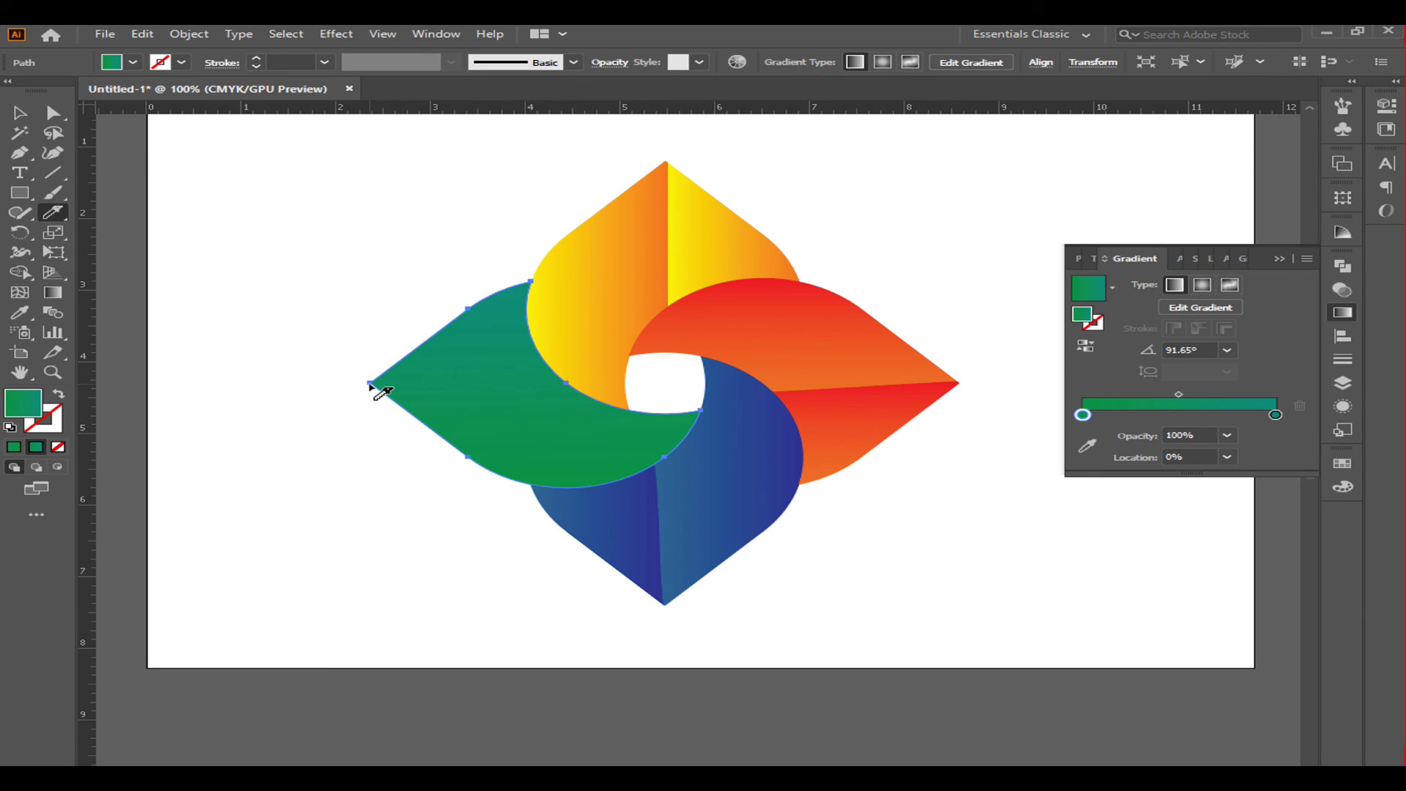
drag(370, 382, 569, 386)
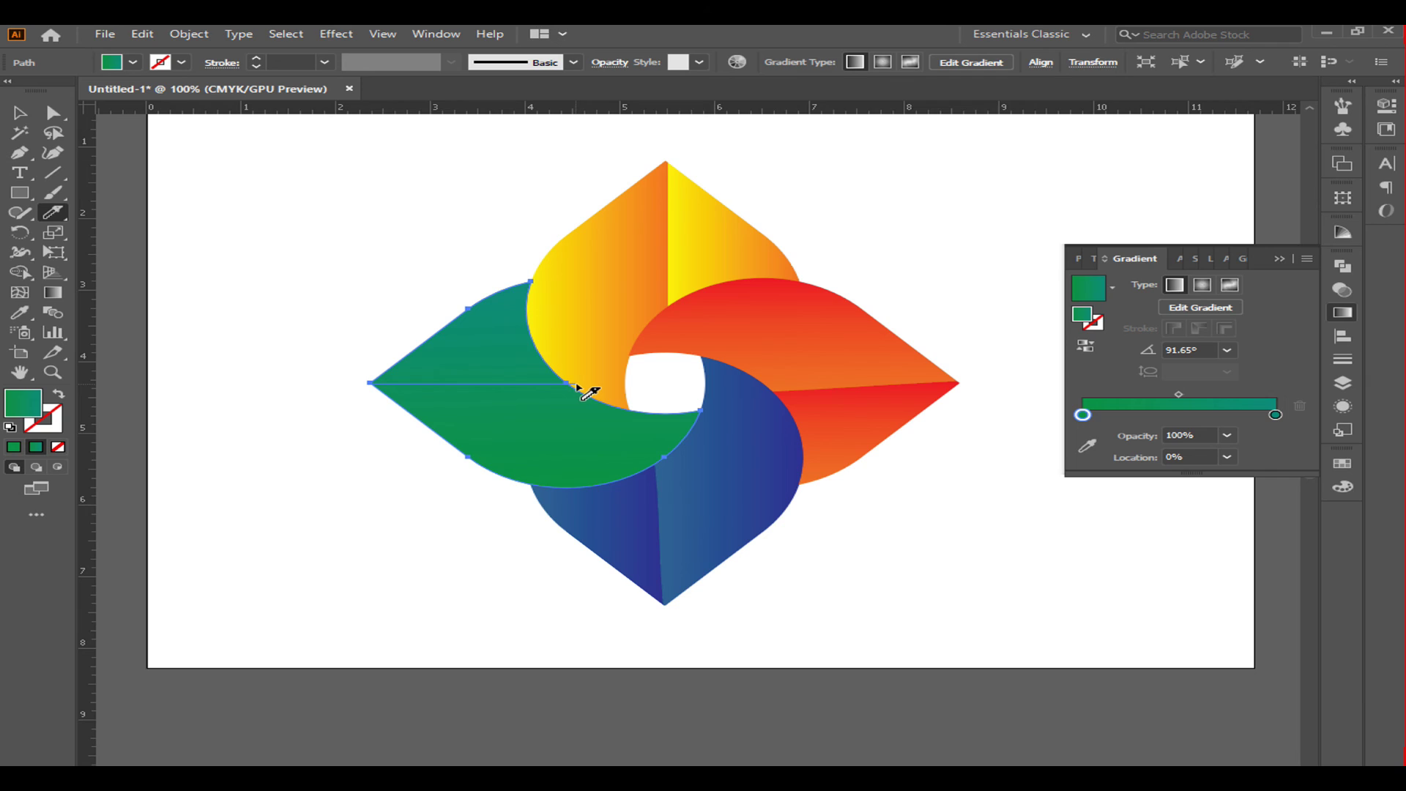
drag(578, 387, 578, 388)
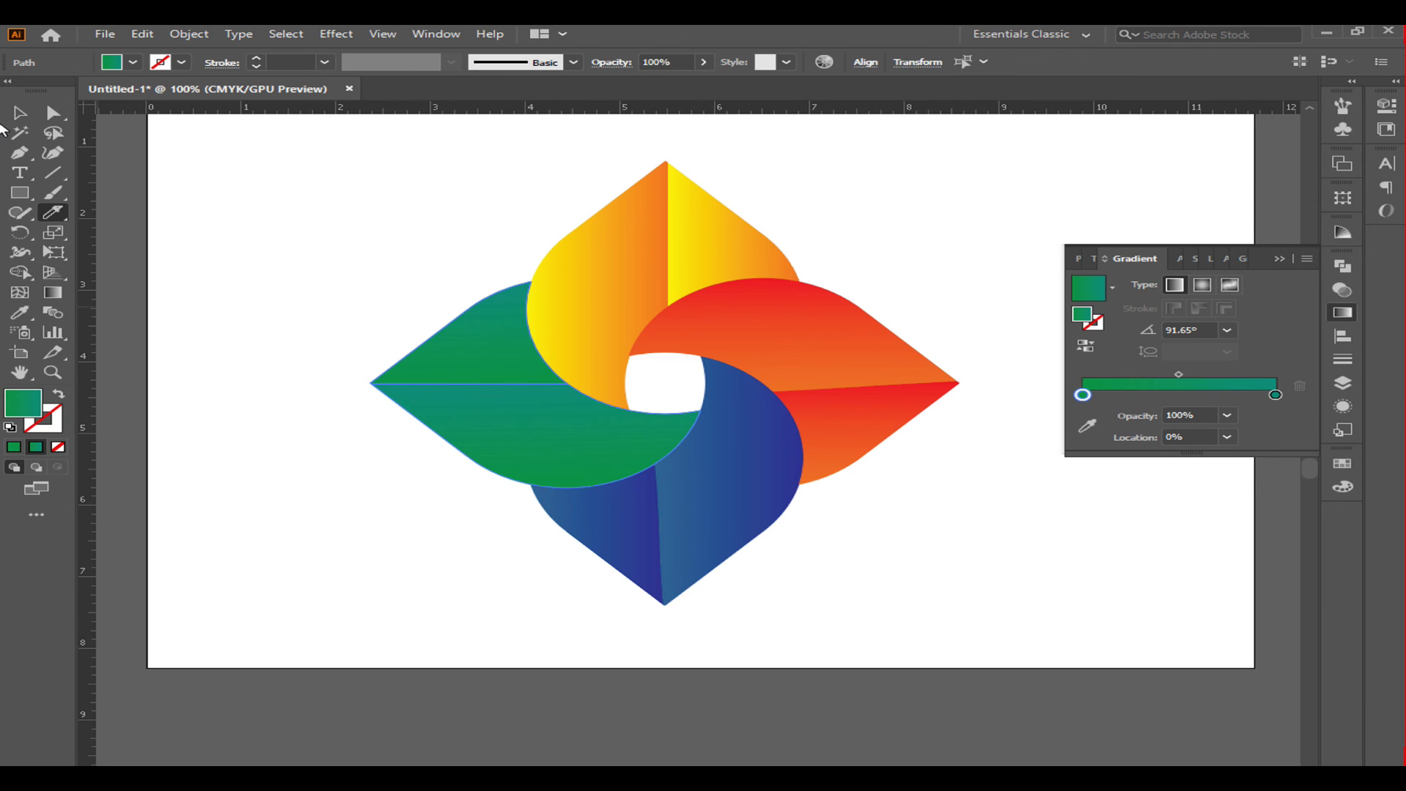
click(28, 115)
click(281, 268)
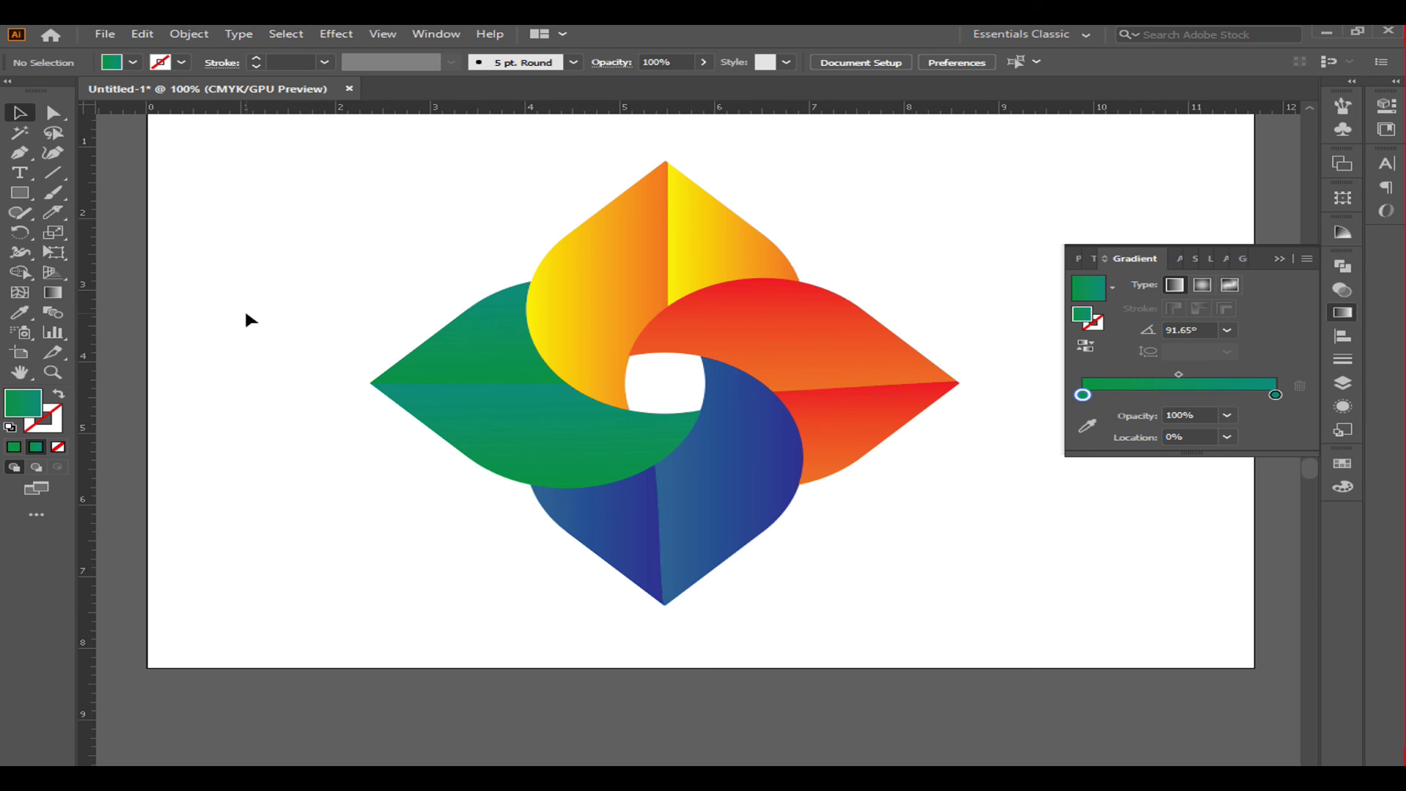
Collapse the gradient settings, group all the petal pieces of the logo into one object, and clear the selection.
click(1279, 259)
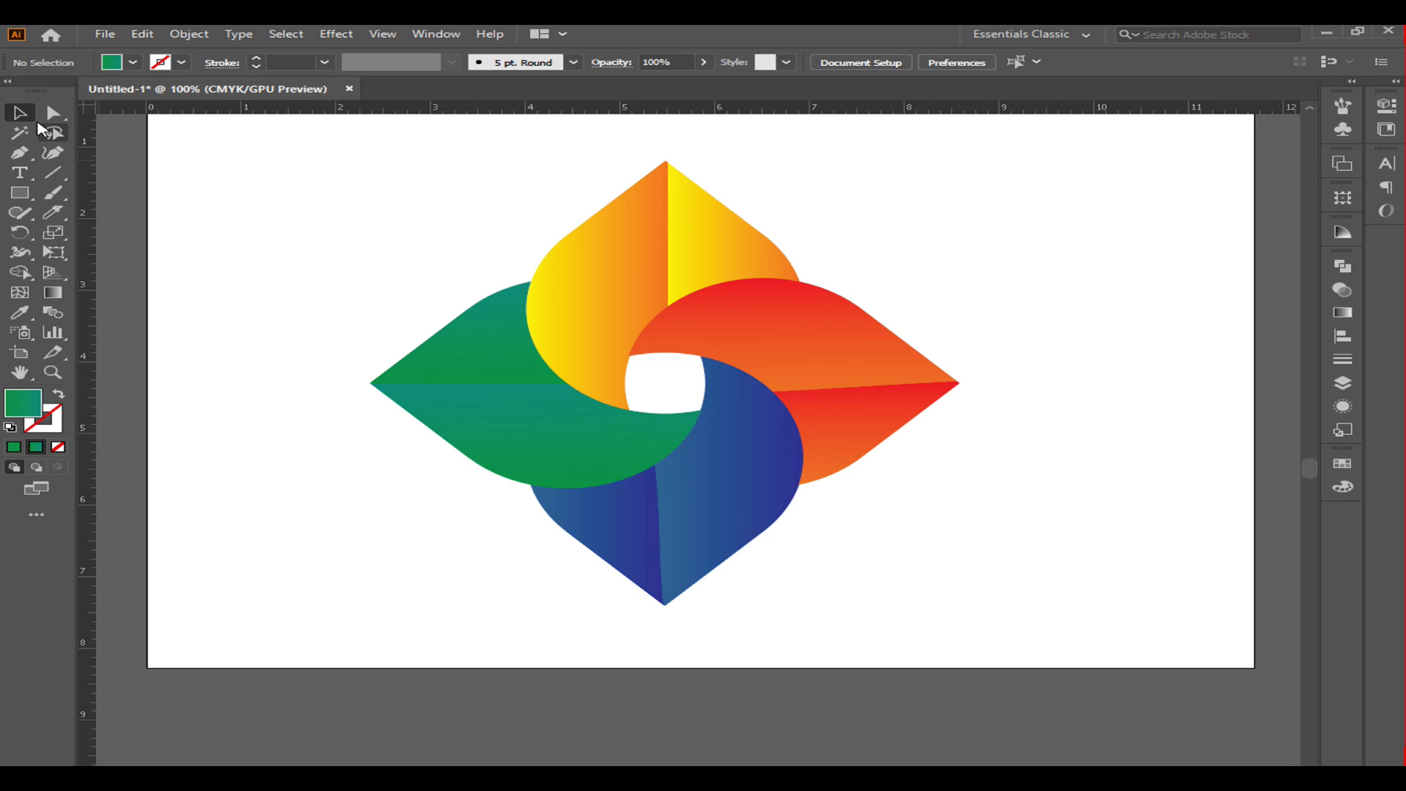
drag(329, 249, 888, 533)
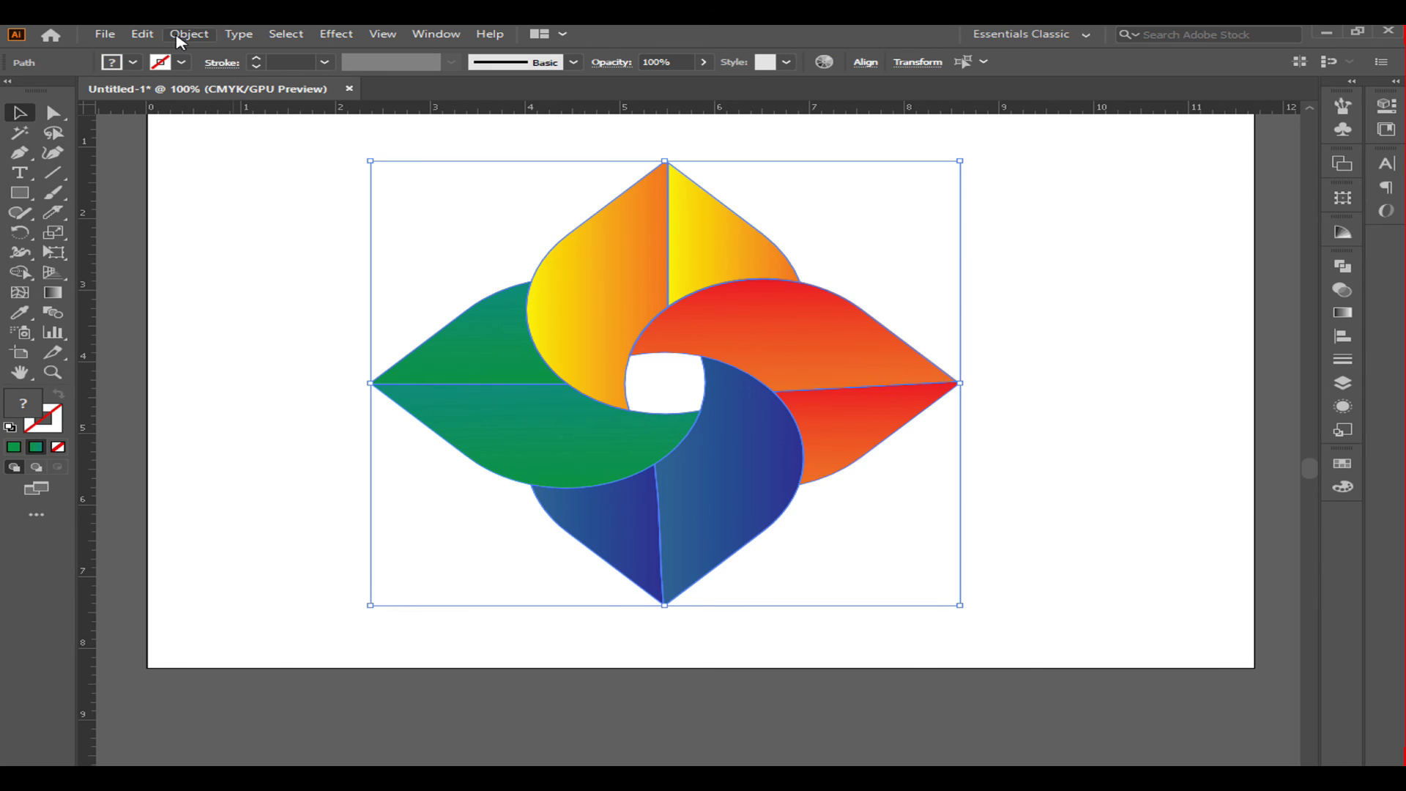
click(143, 34)
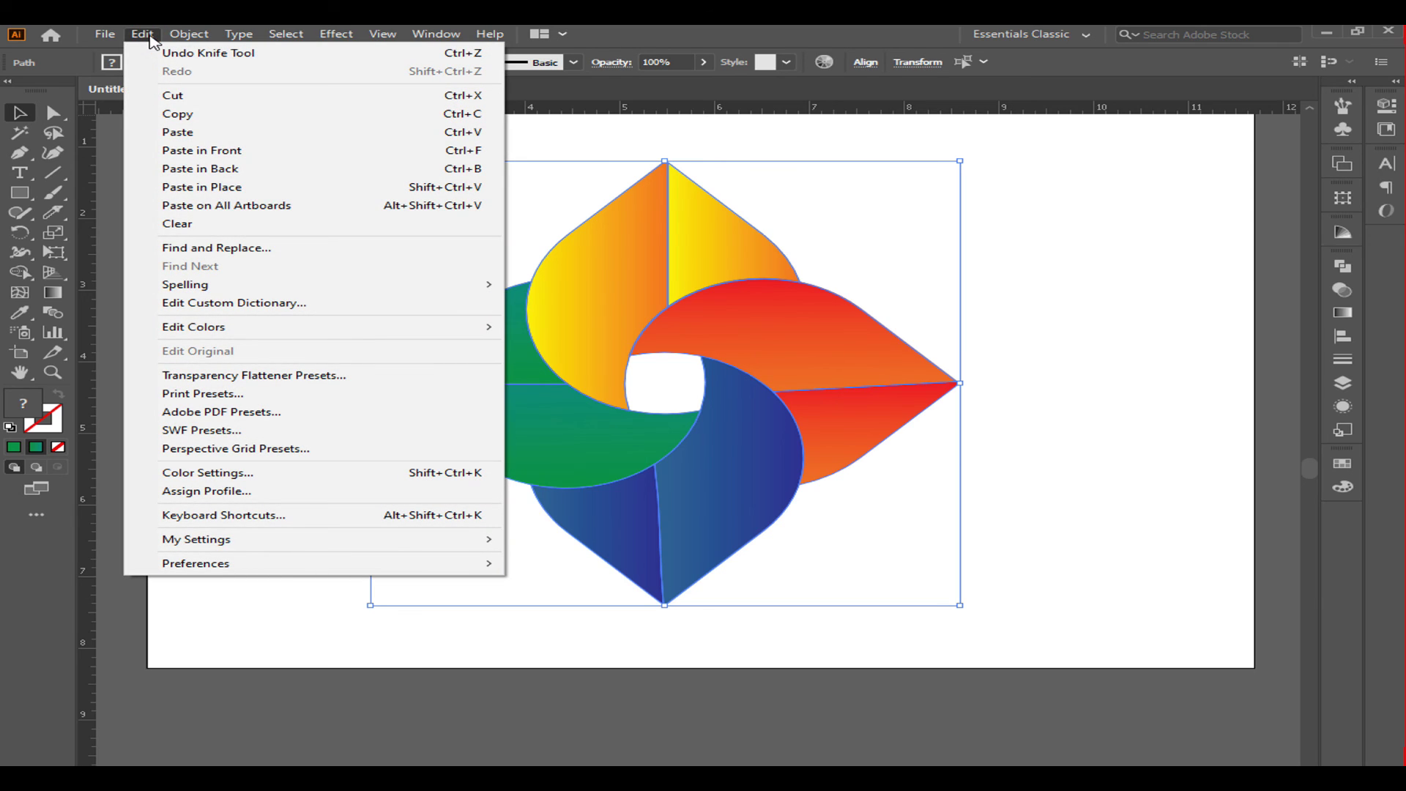
mouse_move(179, 39)
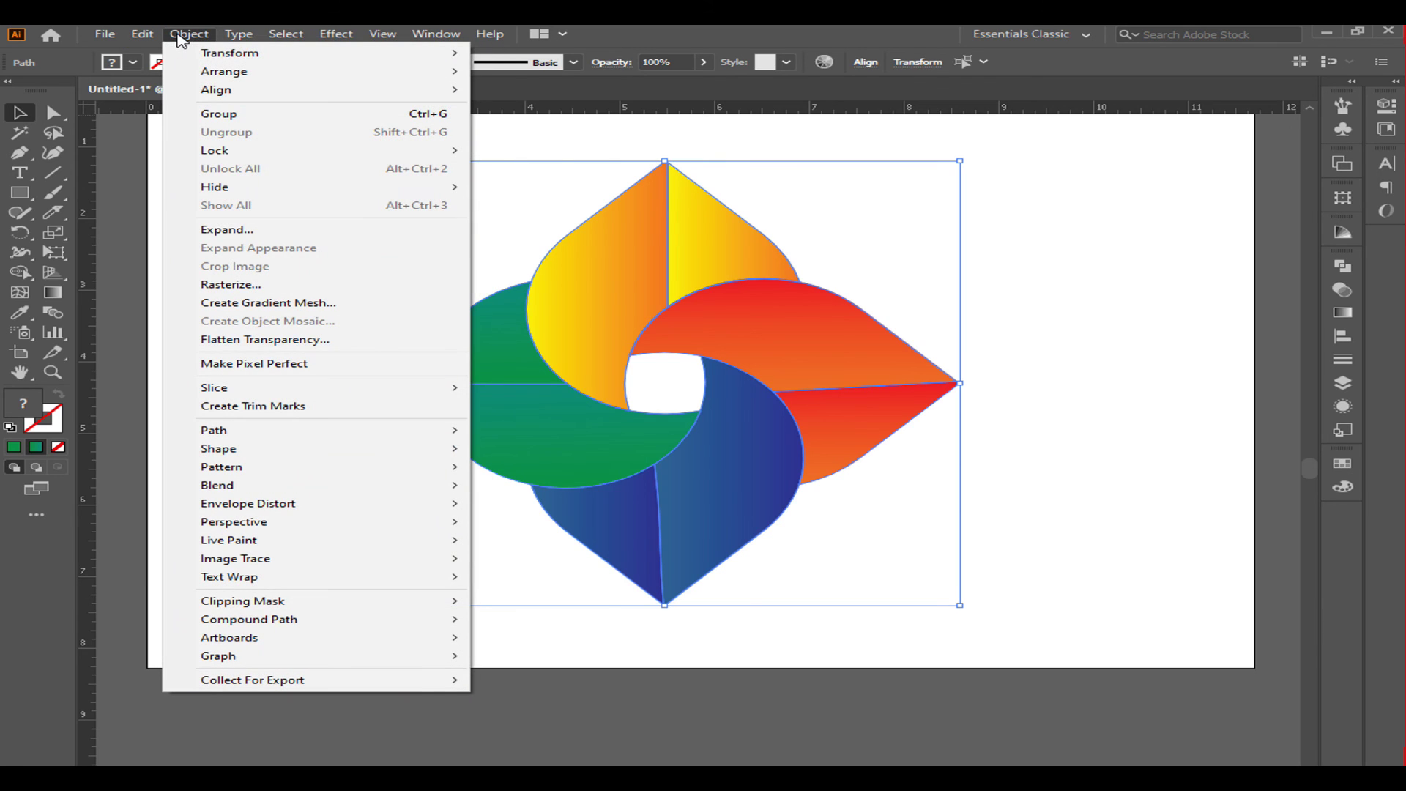
click(219, 114)
click(226, 276)
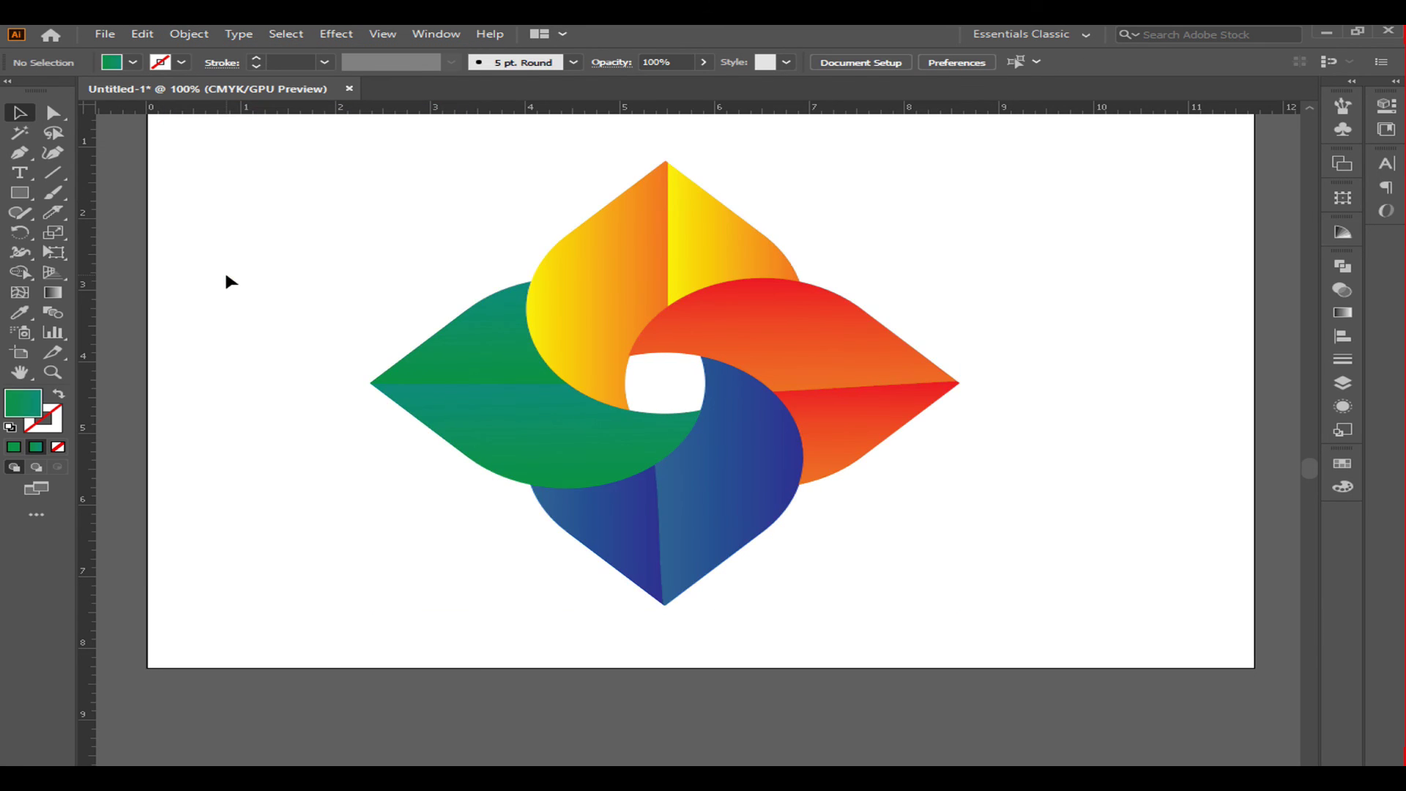